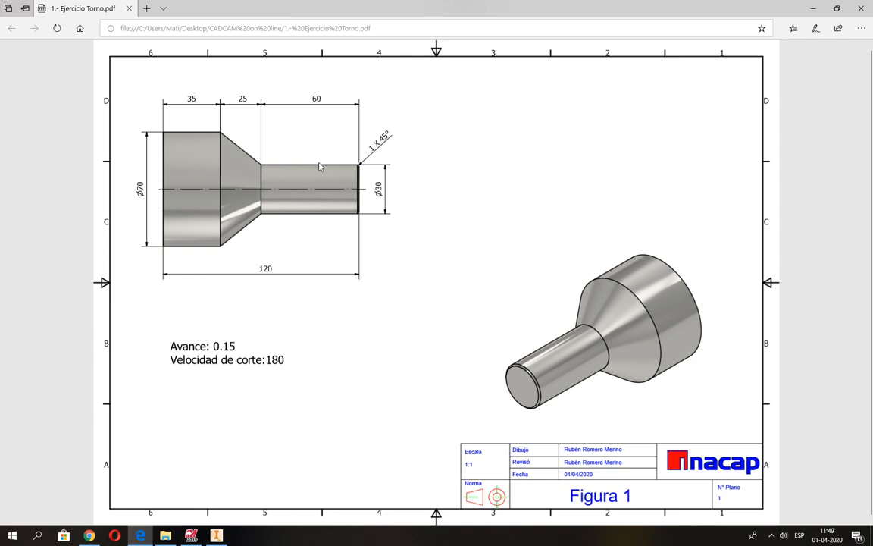
Step: Switch to Mastercam and create a rectangular shape 120 mm wide and 35 mm high, with its lower-right corner at the origin
key("alt+Tab")
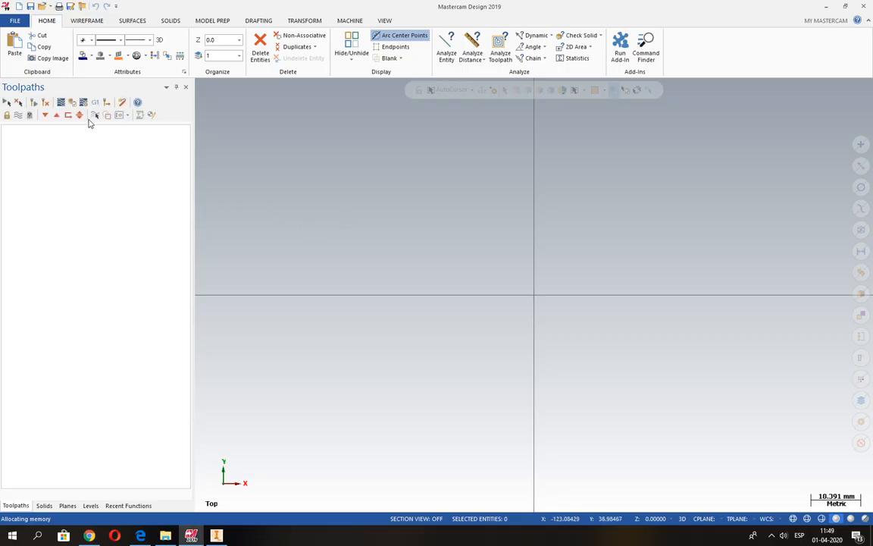
left_click(97, 23)
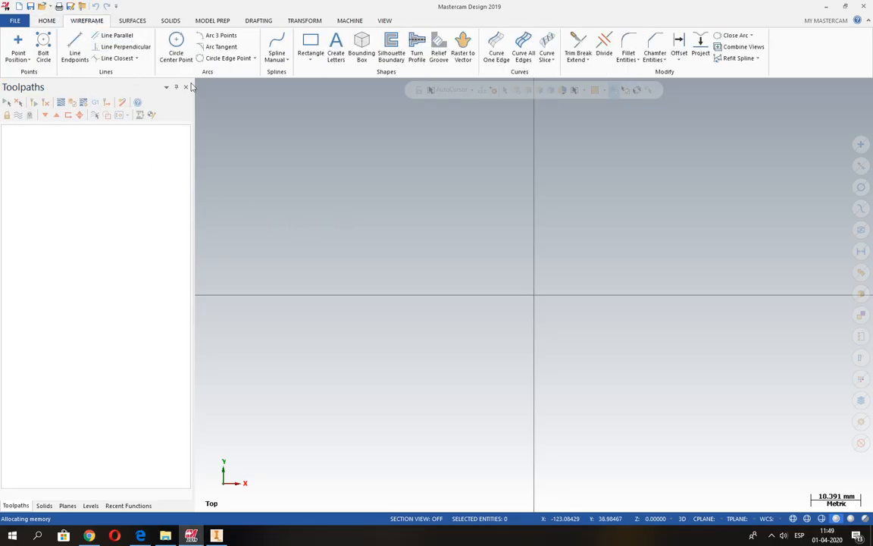
left_click(311, 58)
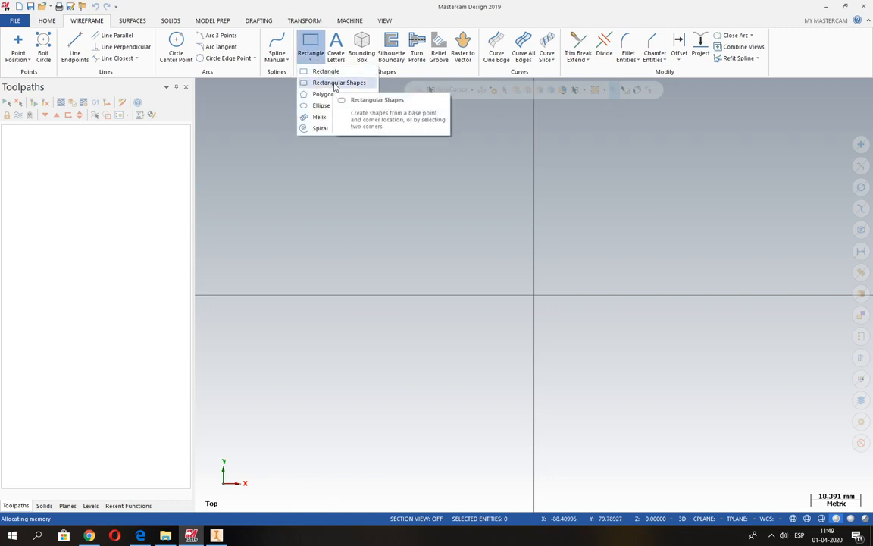
left_click(334, 83)
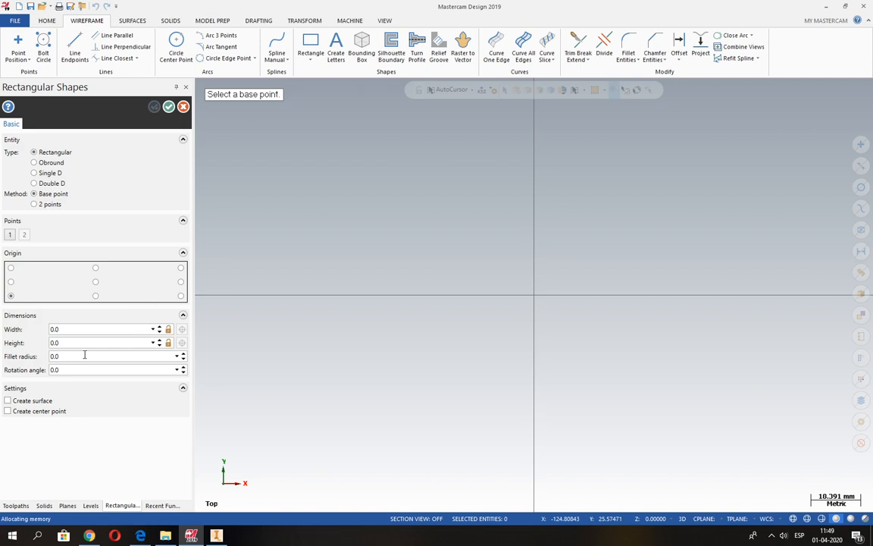
left_click(66, 329)
type("120")
key("Tab")
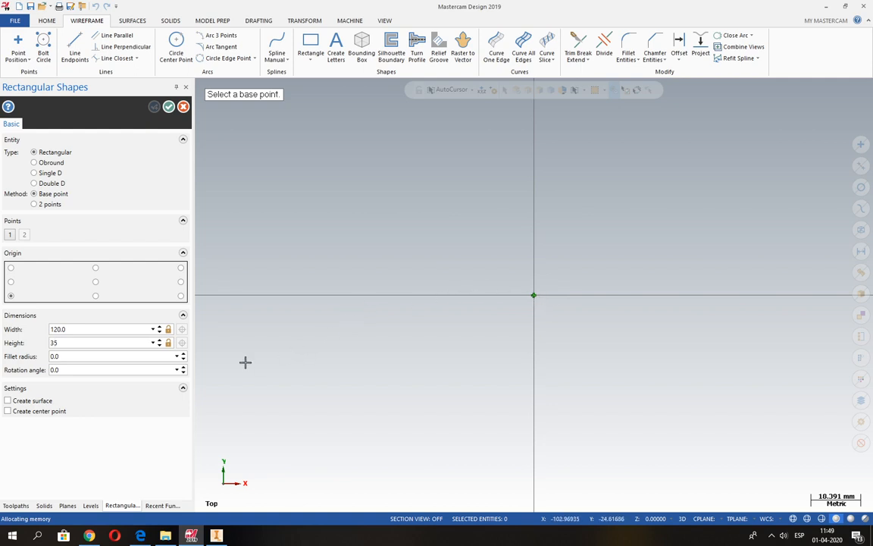
left_click(180, 296)
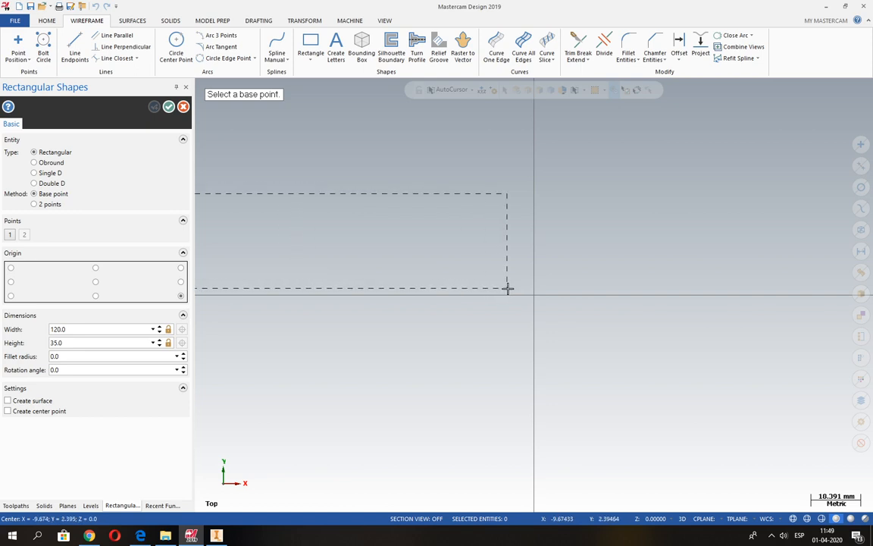
left_click(534, 295)
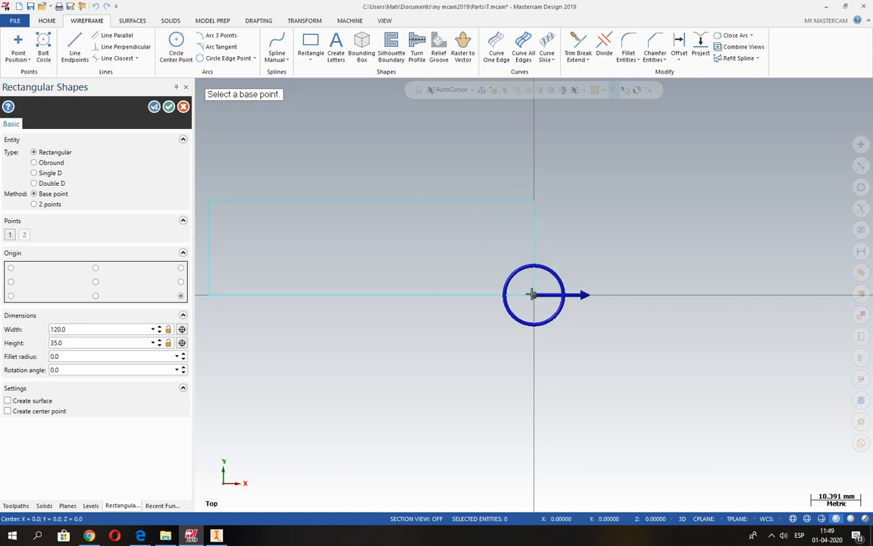
left_click(169, 107)
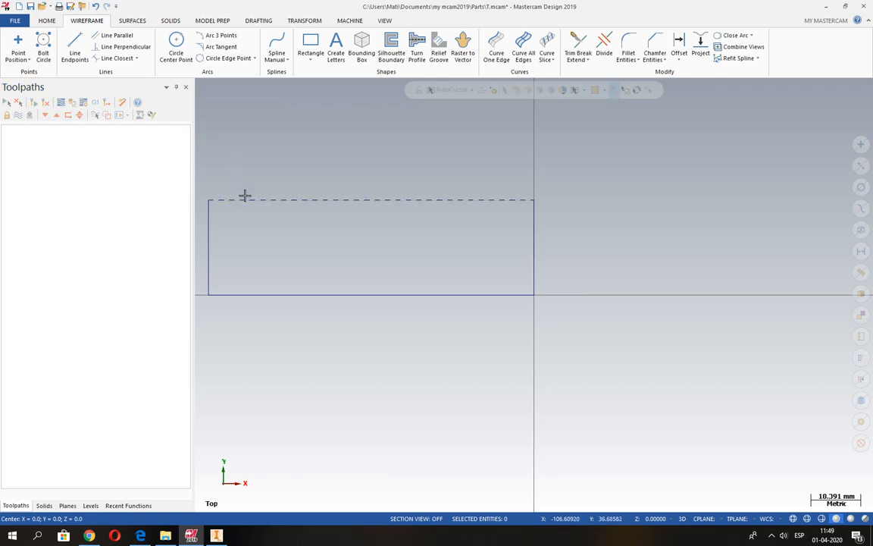
Step: Offset a copy of the rectangle's right edge 60 mm towards the inside
key("alt+Tab")
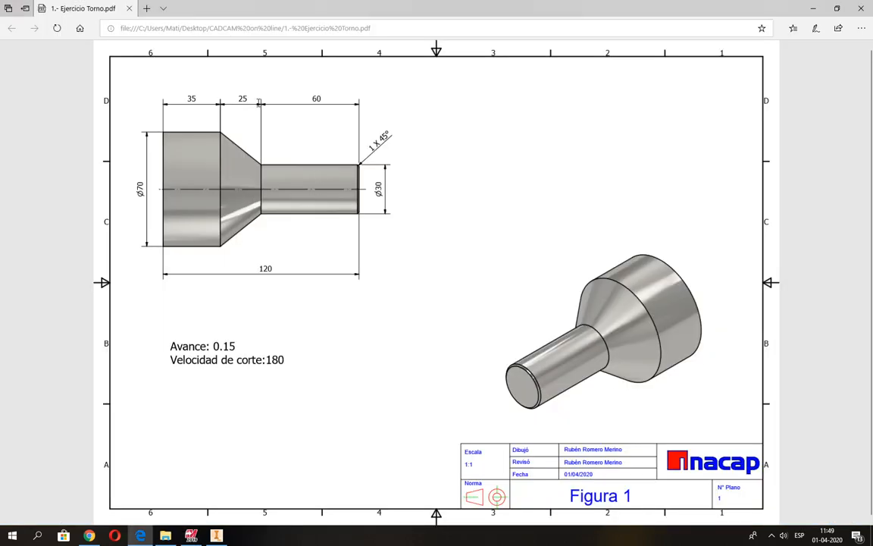
key("alt+Tab")
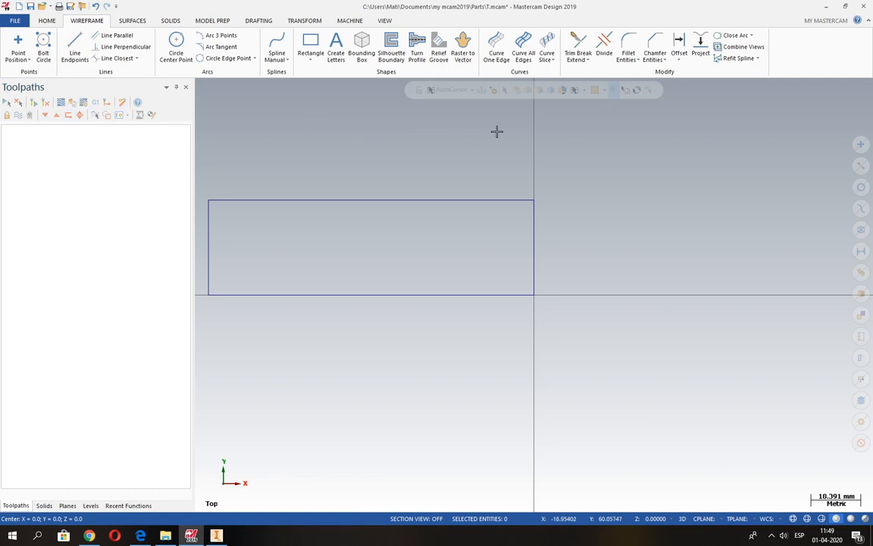
left_click(678, 47)
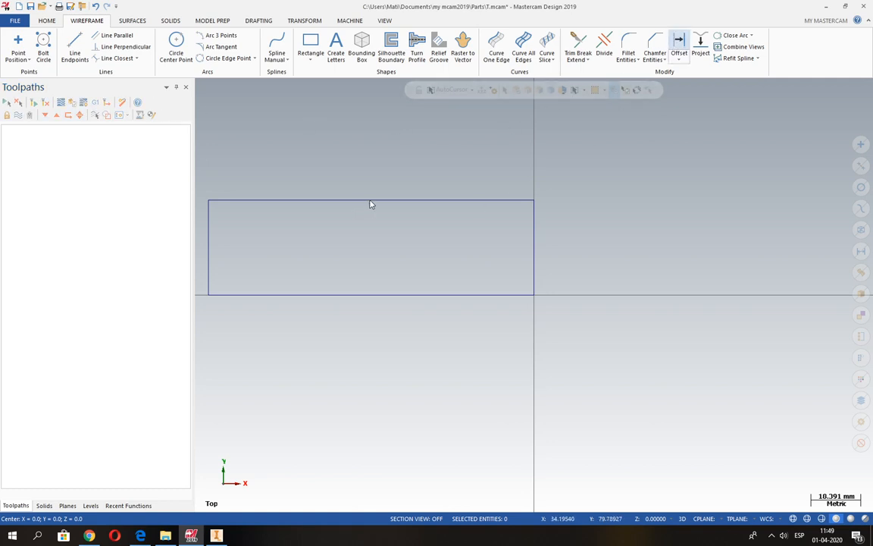
type("60")
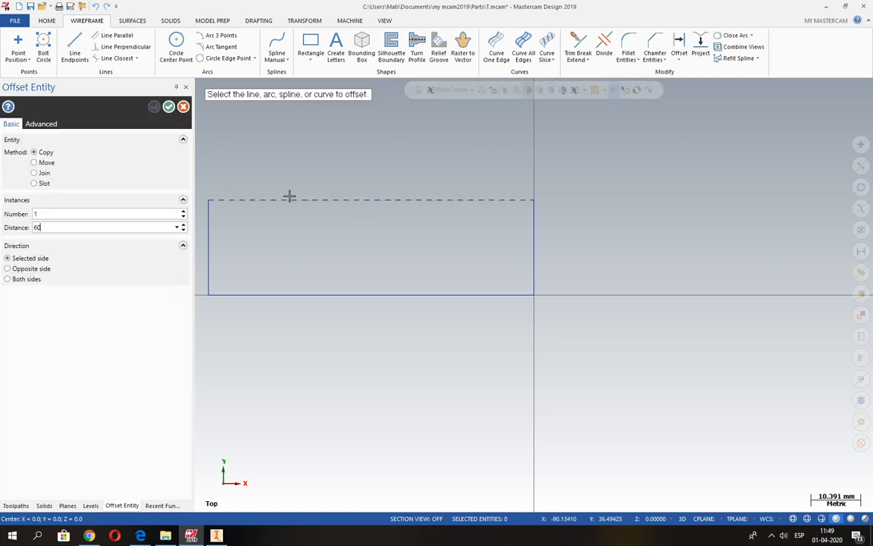
left_click(538, 240)
left_click(495, 251)
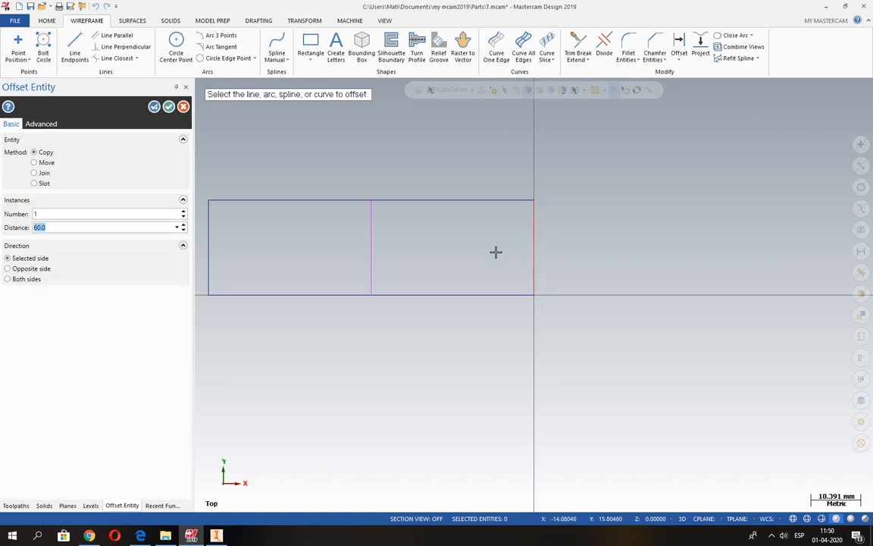
left_click(154, 106)
Step: Offset a copy of the inner vertical line 25 mm further towards the rectangle's left edge
type("25")
key("Return")
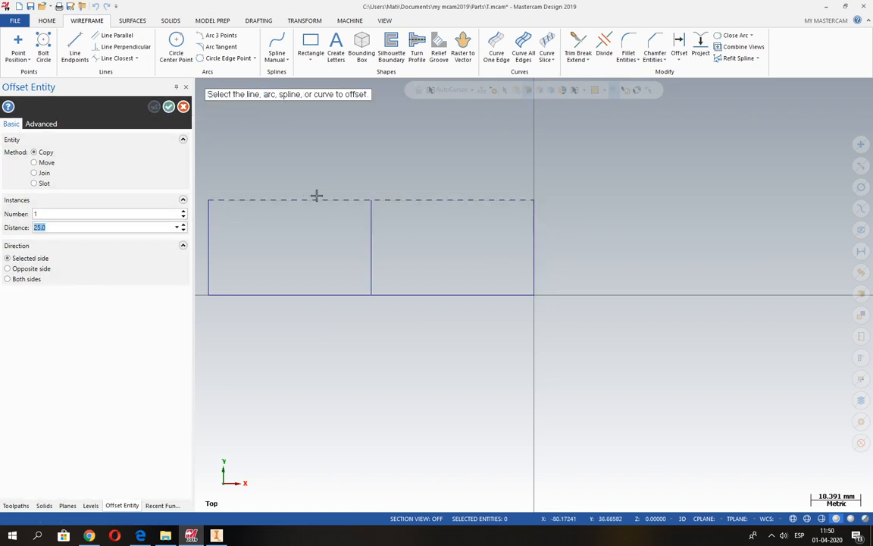
left_click(371, 236)
left_click(329, 238)
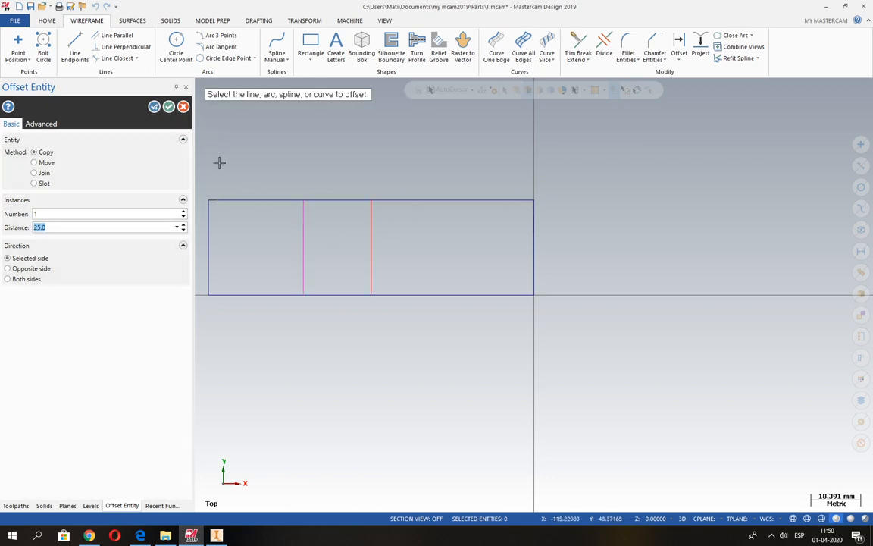
key("alt+Tab")
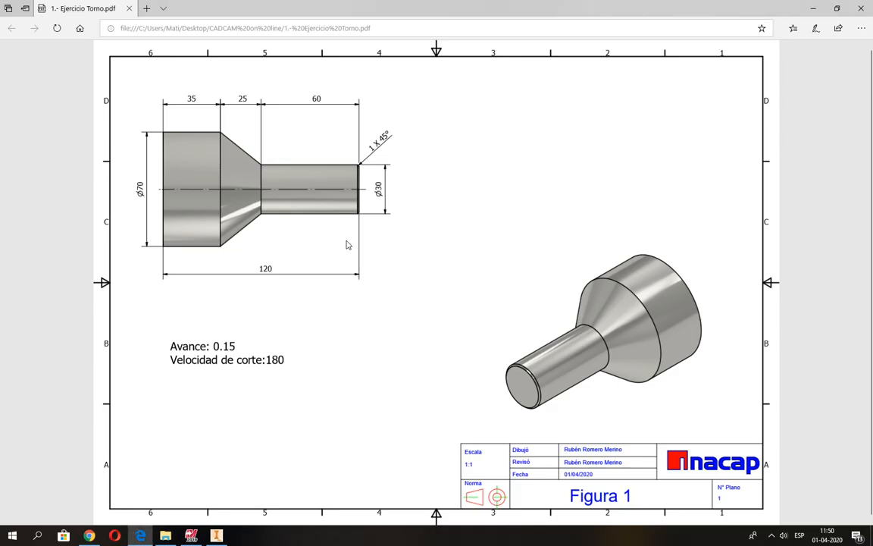
key("alt+Tab")
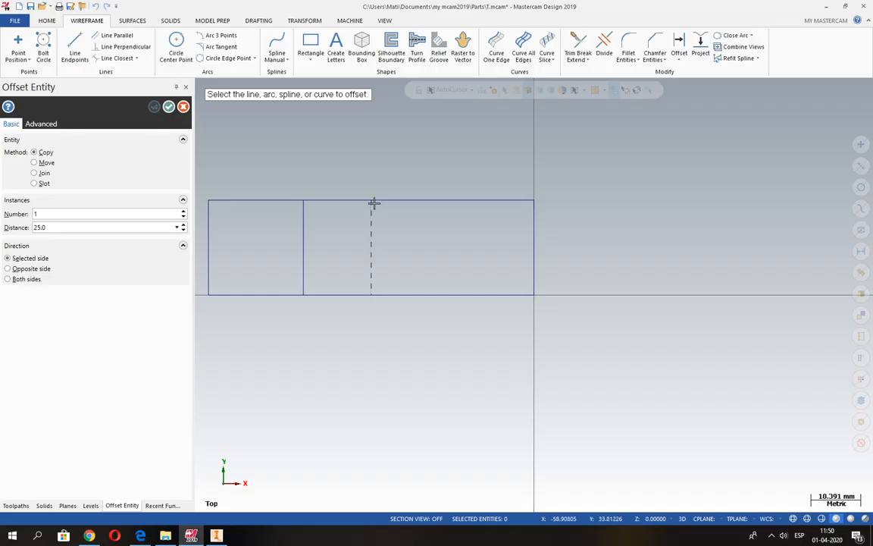
left_click(85, 225)
type("15")
key("Return")
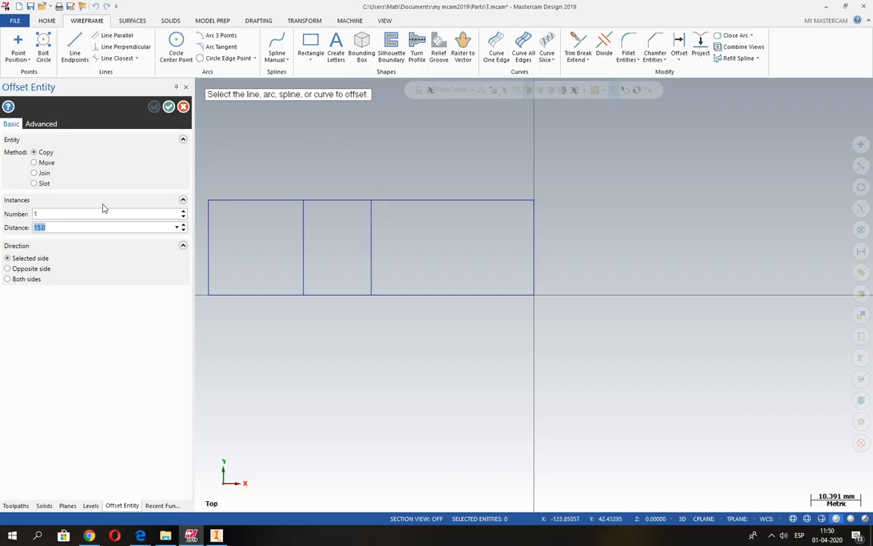
left_click(408, 294)
left_click(410, 263)
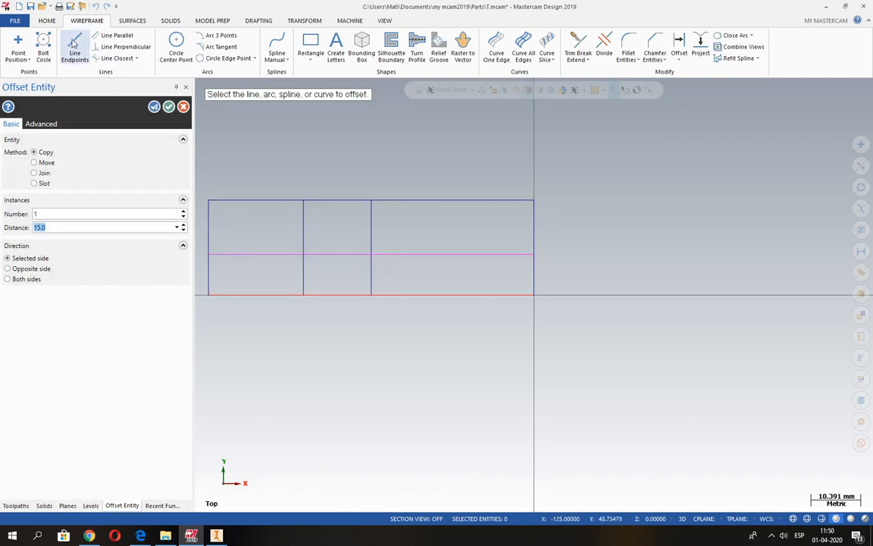
left_click(75, 45)
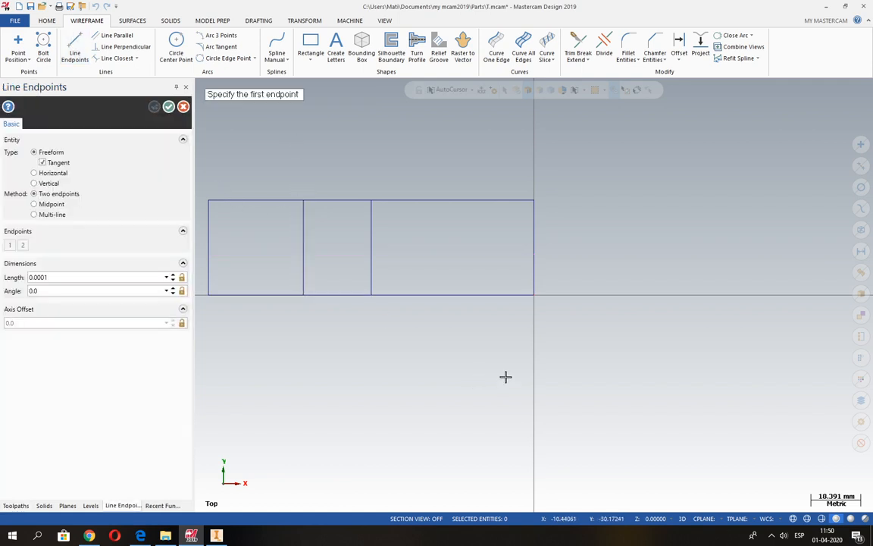
key("Escape")
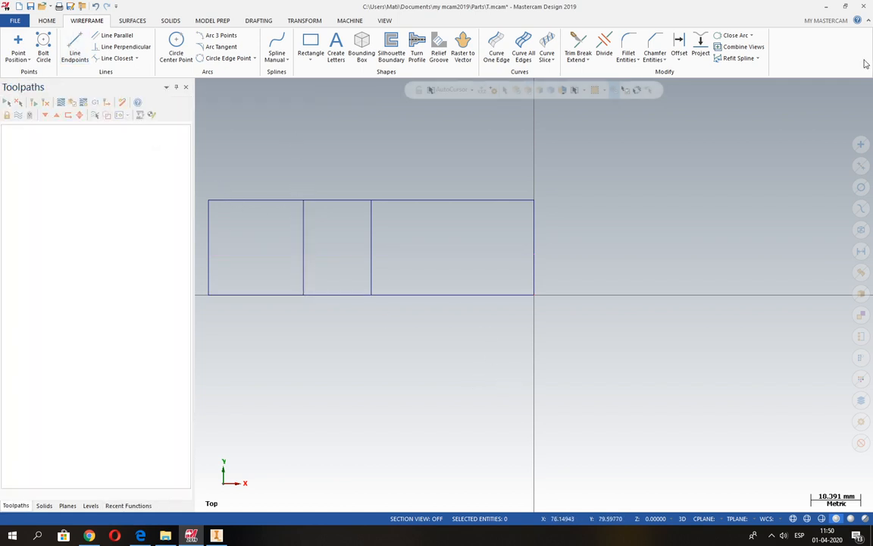
Step: Offset a copy of the rectangle's bottom edge 15 mm upwards
left_click(679, 47)
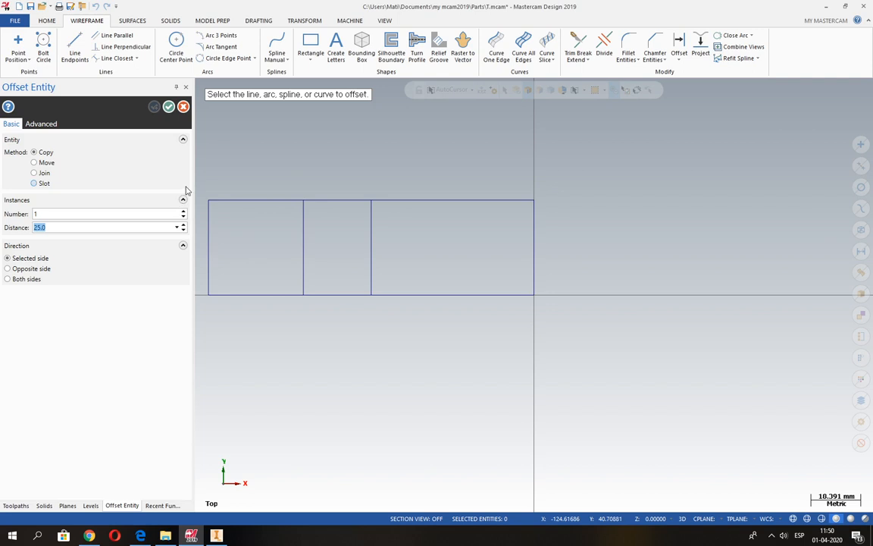
type("15")
key("Return")
left_click(457, 295)
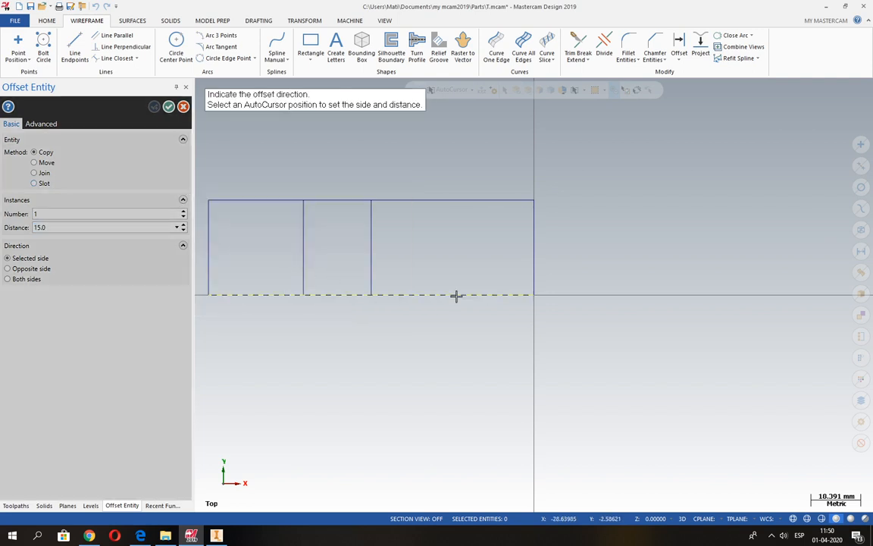
left_click(454, 250)
left_click(168, 107)
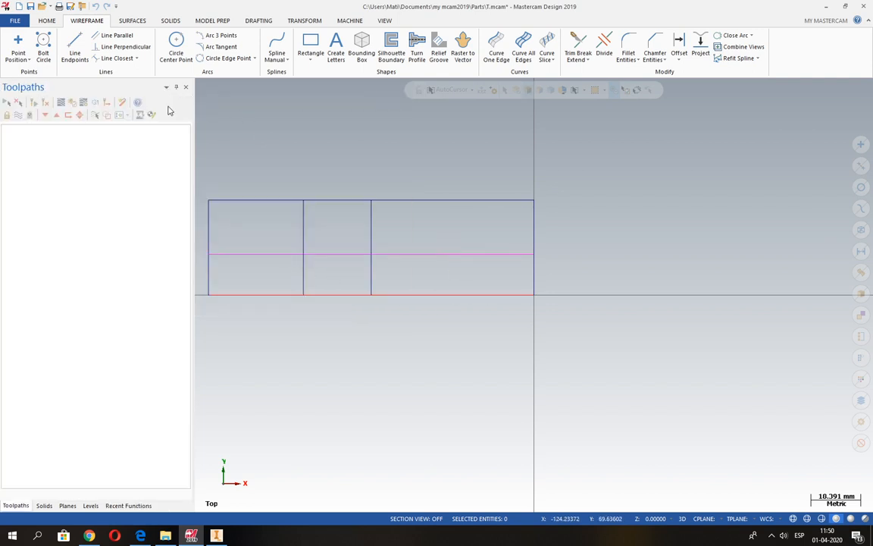
Step: Draw the taper line from the left inner vertical's top end to where the right inner vertical crosses the horizontal offset line
left_click(76, 52)
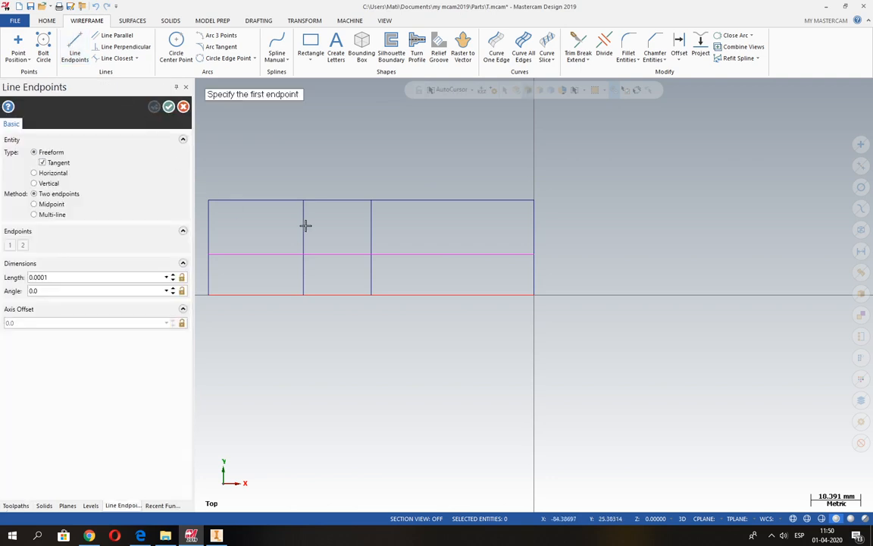
left_click(303, 201)
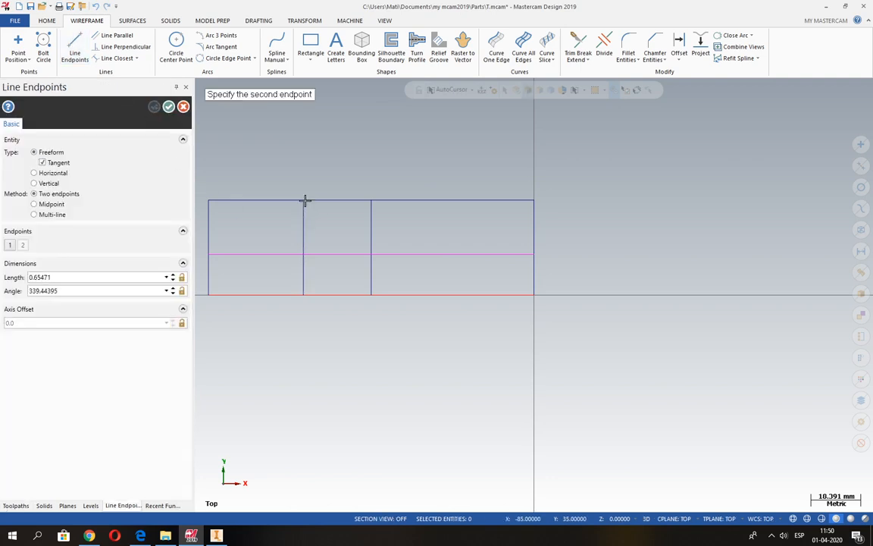
left_click(371, 254)
key("alt+Tab")
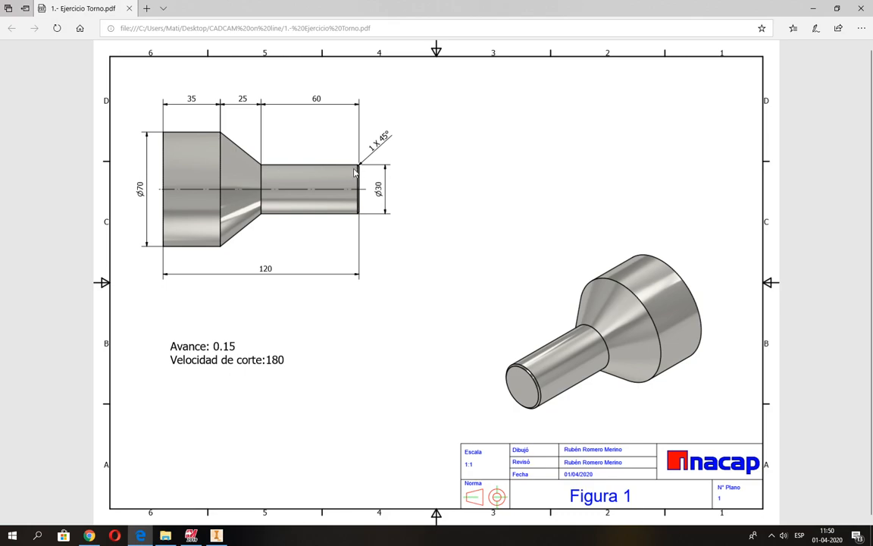
key("alt+Tab")
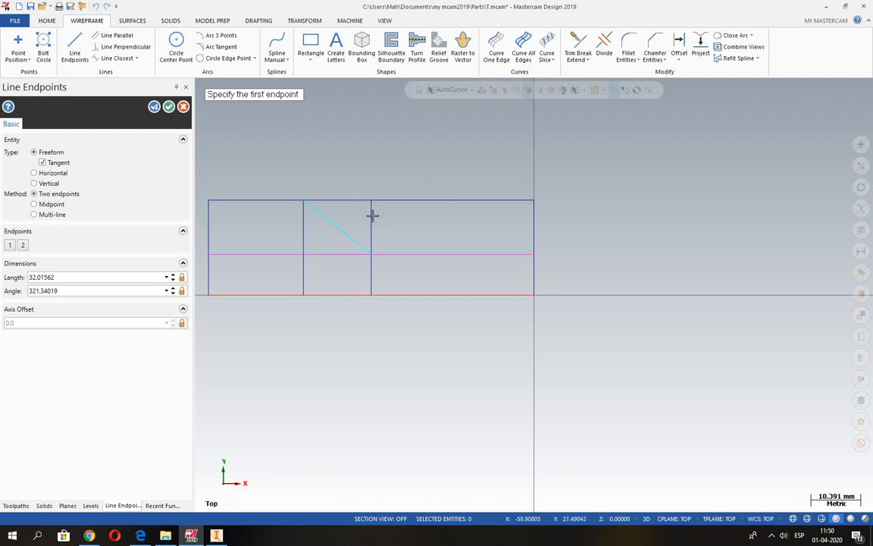
left_click(169, 106)
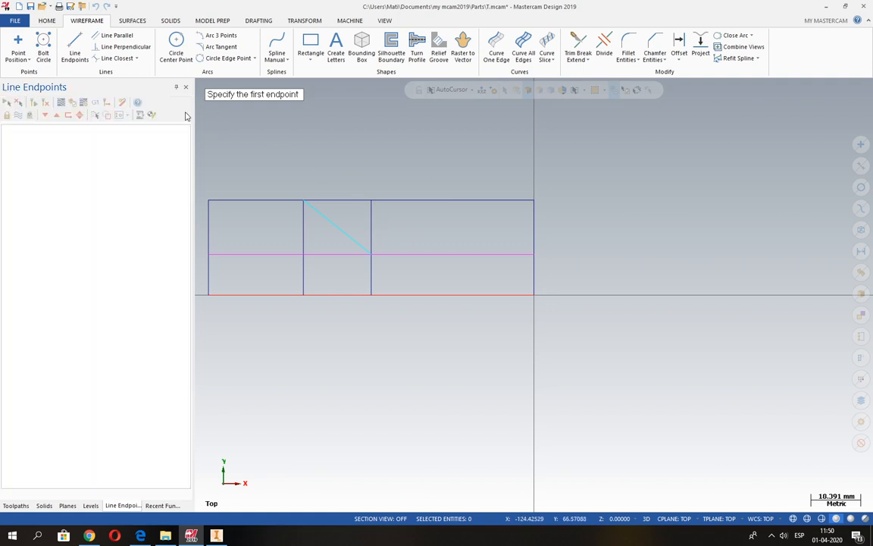
Step: Delete the two inner vertical construction lines at both ends of the taper
left_click(371, 219)
key("Delete")
left_click(310, 276)
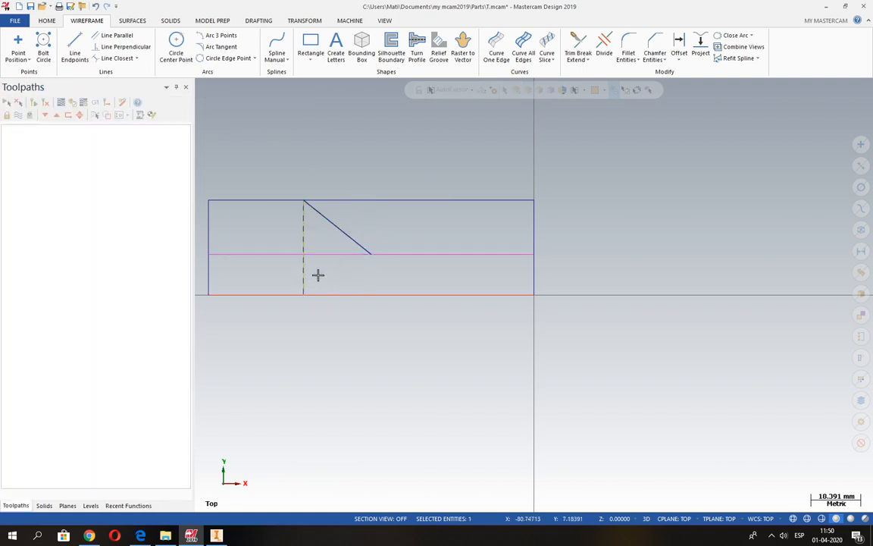
key("Delete")
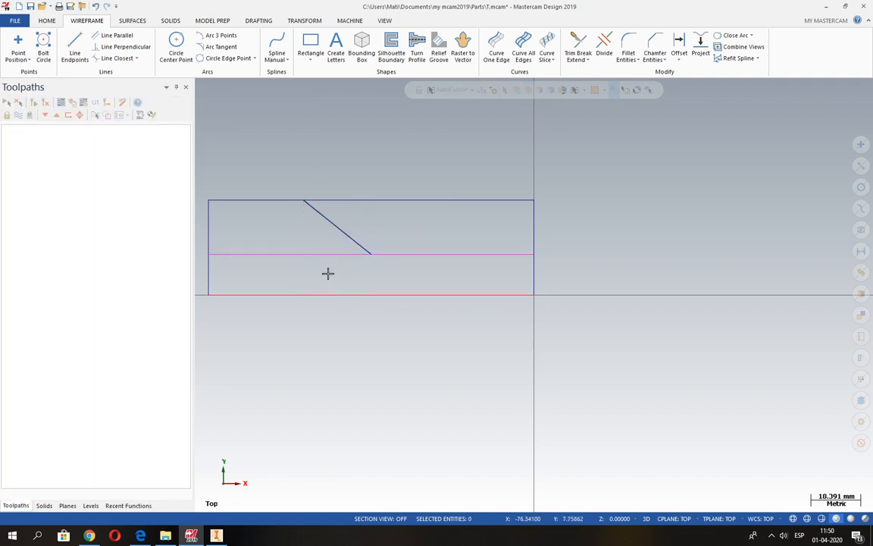
Step: Trim with Divide the excess top and right edge segments beyond the taper and the horizontal offset line's part left of it
left_click(604, 53)
left_click_drag(424, 178, 556, 232)
left_click_drag(318, 266, 263, 245)
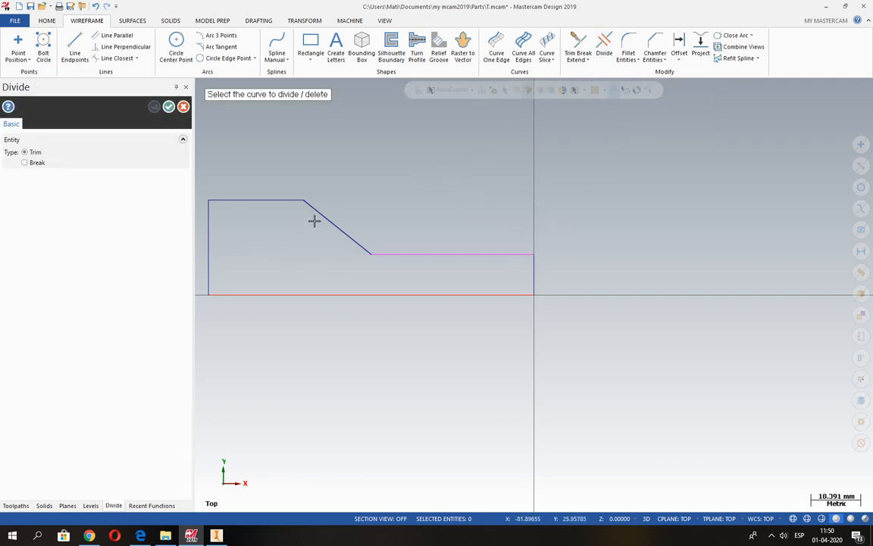
Step: Chamfer the corner between the shaft's upper line and the right end face with a single distance of 1 mm
left_click(652, 43)
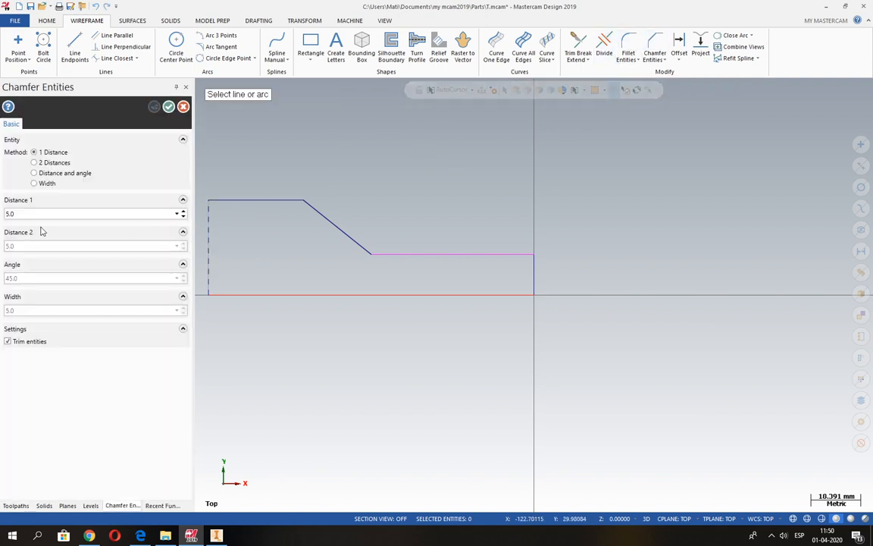
left_click(24, 215)
type("1")
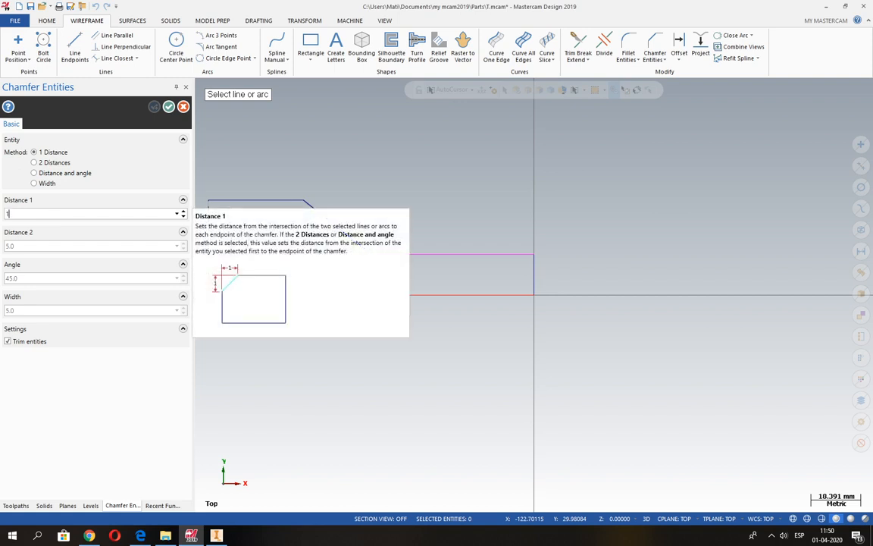
left_click(511, 255)
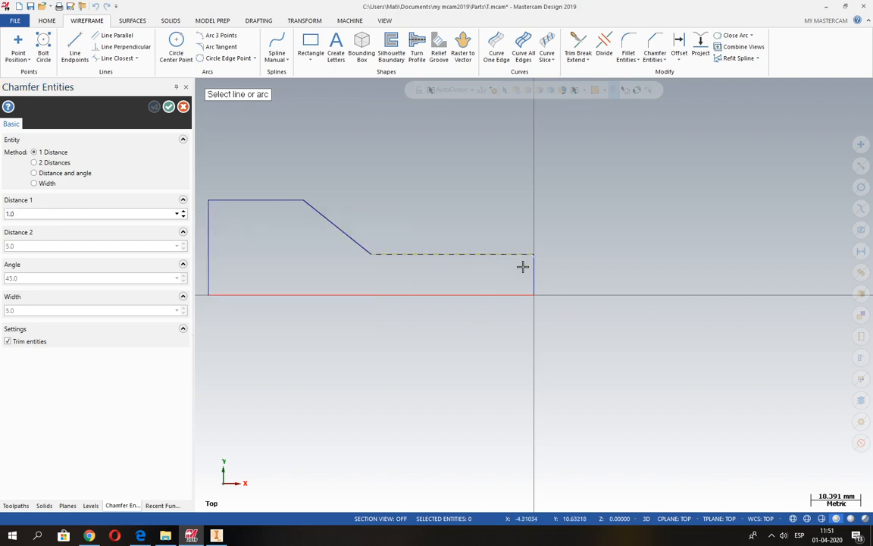
left_click(531, 272)
left_click(168, 106)
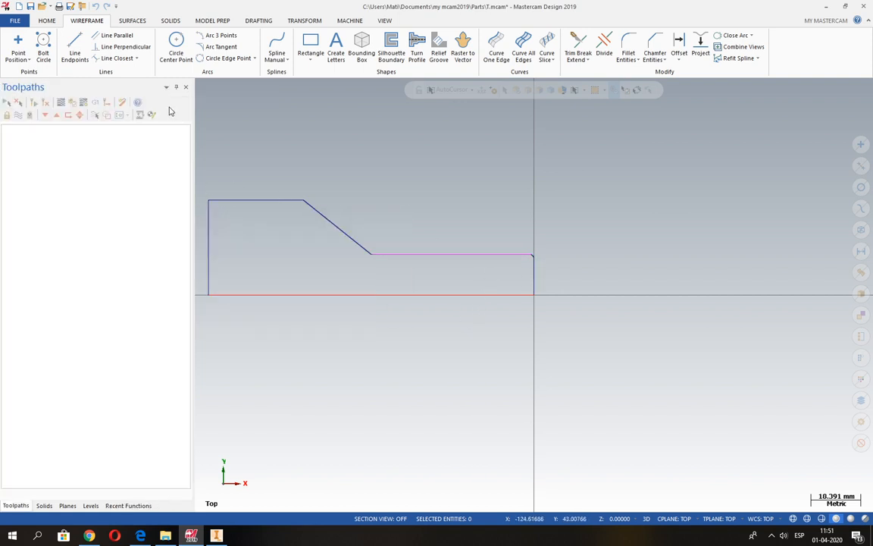
Step: Clear the leftover result colours from the profile and delete its centreline and left end line
left_click(47, 20)
left_click(139, 55)
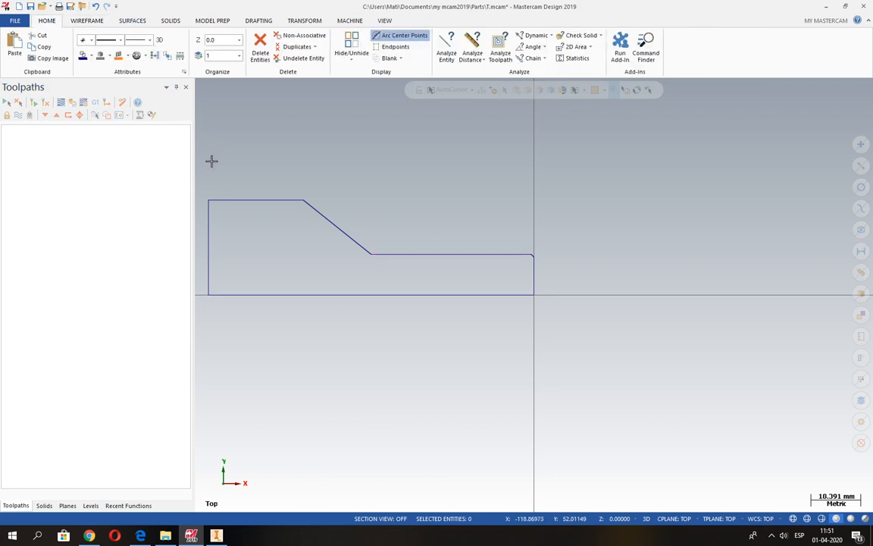
scroll(196, 247, "up", 2)
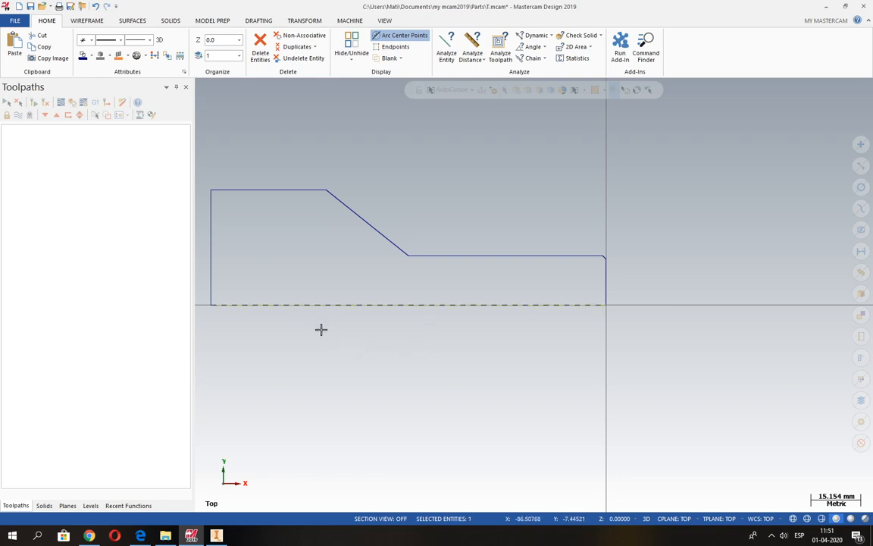
left_click(219, 242)
key("Delete")
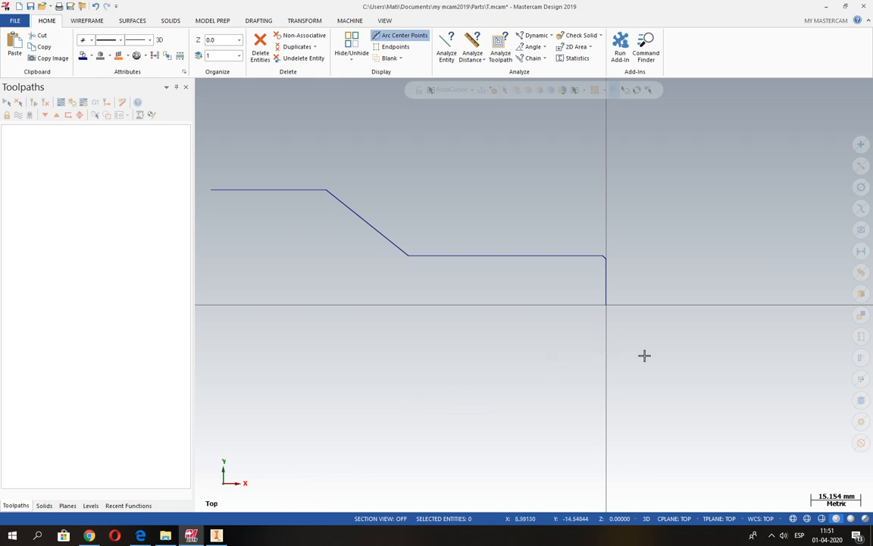
scroll(784, 369, "down", 2)
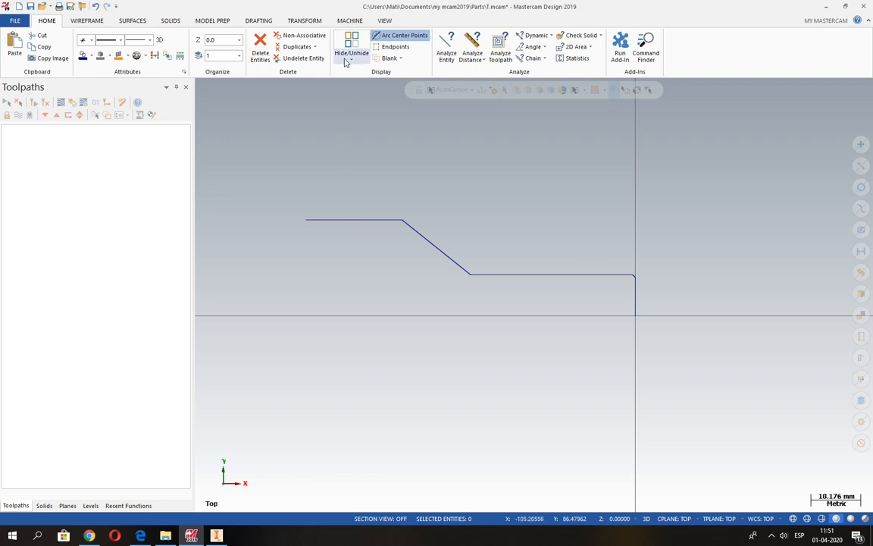
Step: Add the default lathe as the machine definition for this part
left_click(345, 24)
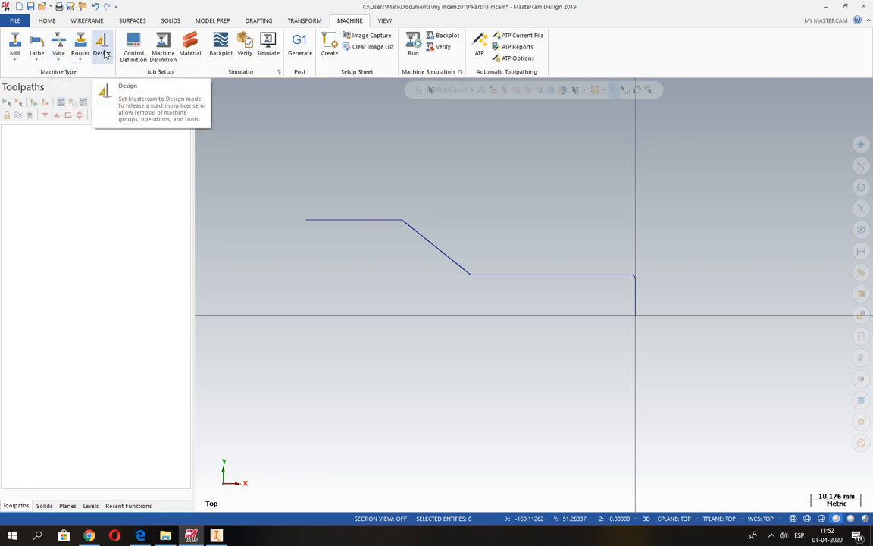
left_click(39, 55)
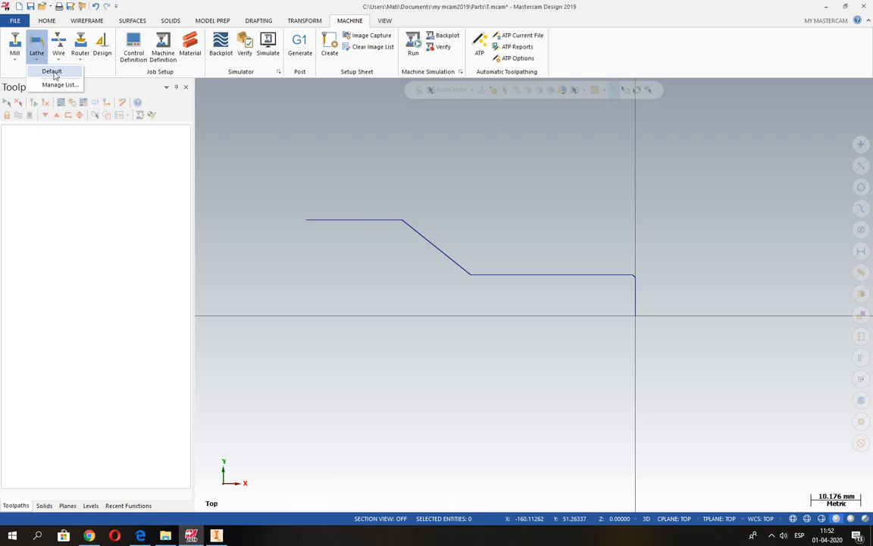
left_click(52, 72)
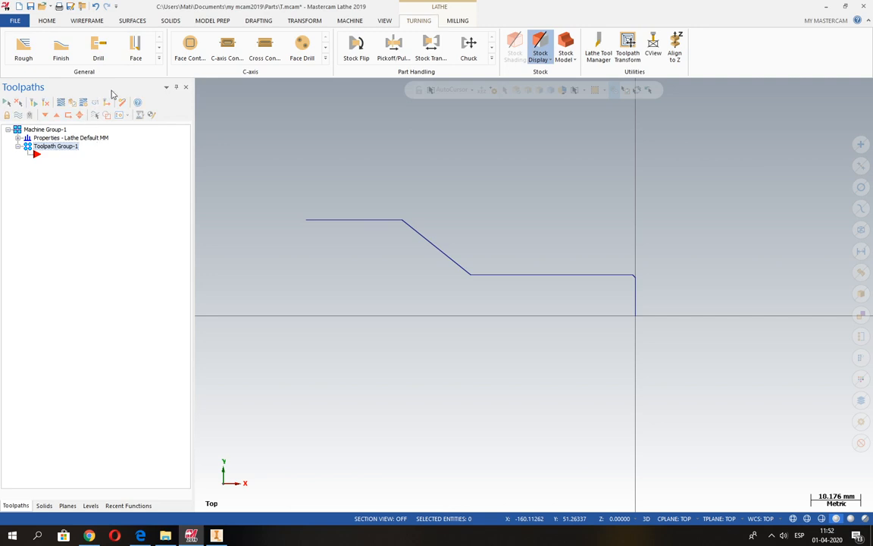
left_click(349, 21)
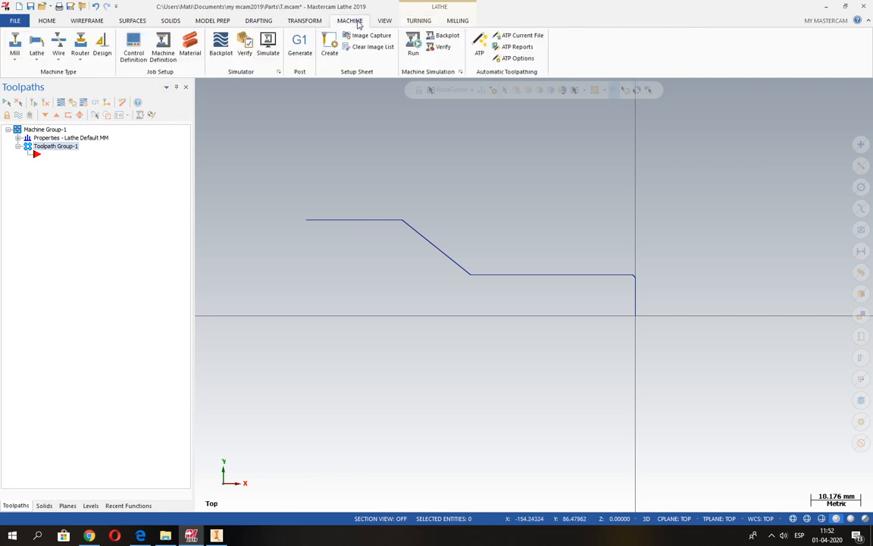
left_click(36, 58)
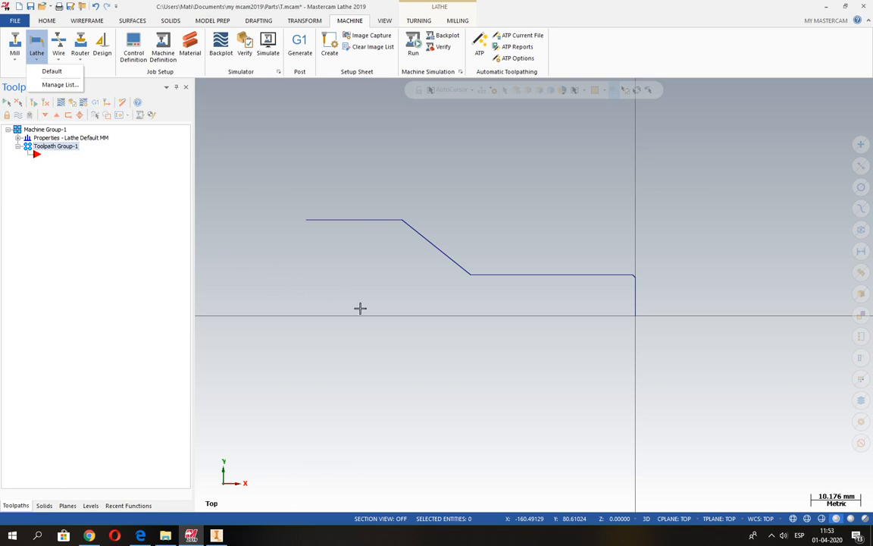
Step: In the machine group's stock setup, set the left spindle stock's outer diameter to 70 mm, as in the PDF drawing, without an inner diameter
left_click(17, 137)
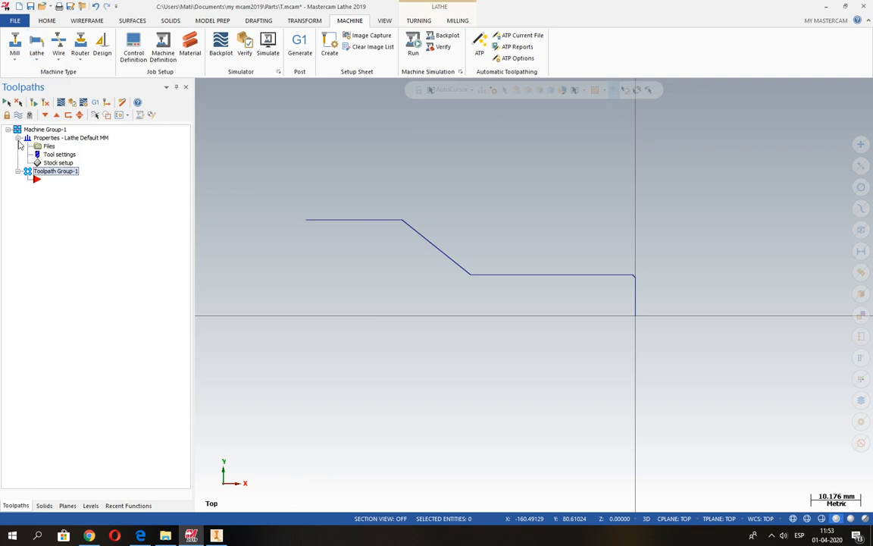
double_click(59, 163)
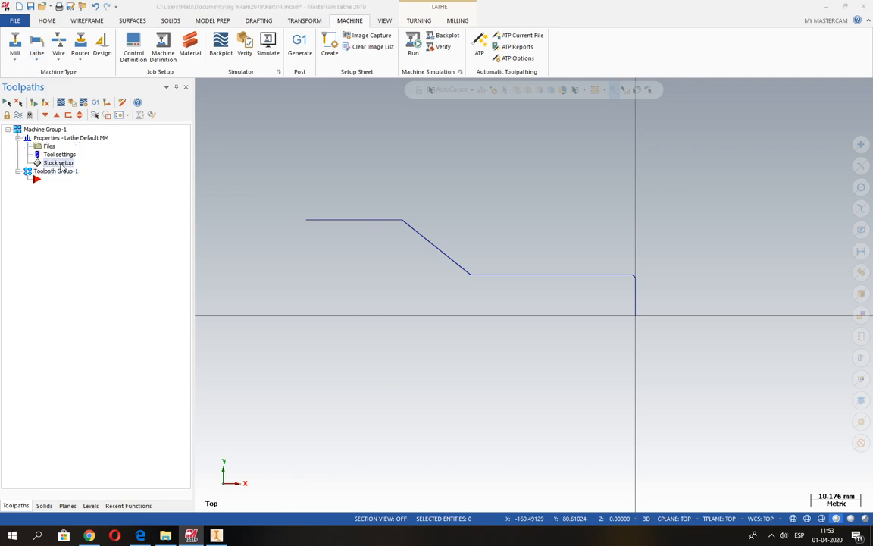
left_click_drag(110, 112, 258, 101)
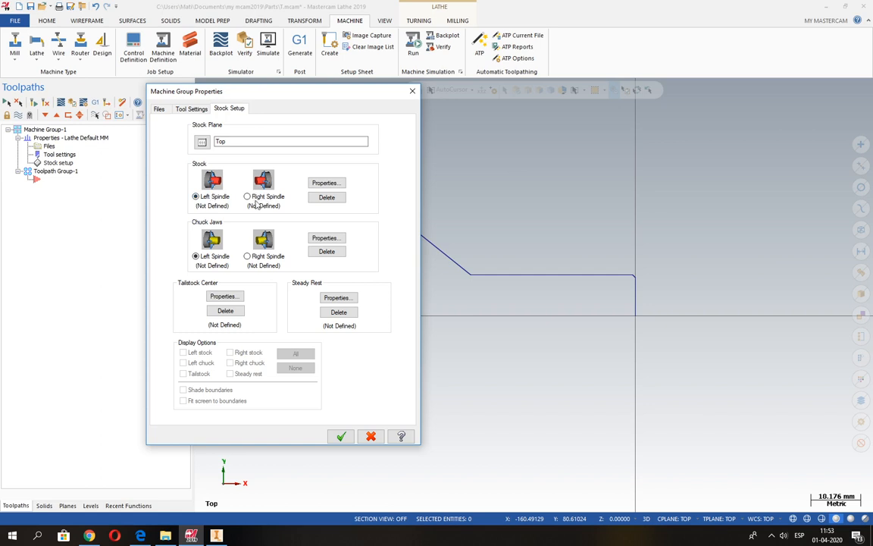
left_click(322, 183)
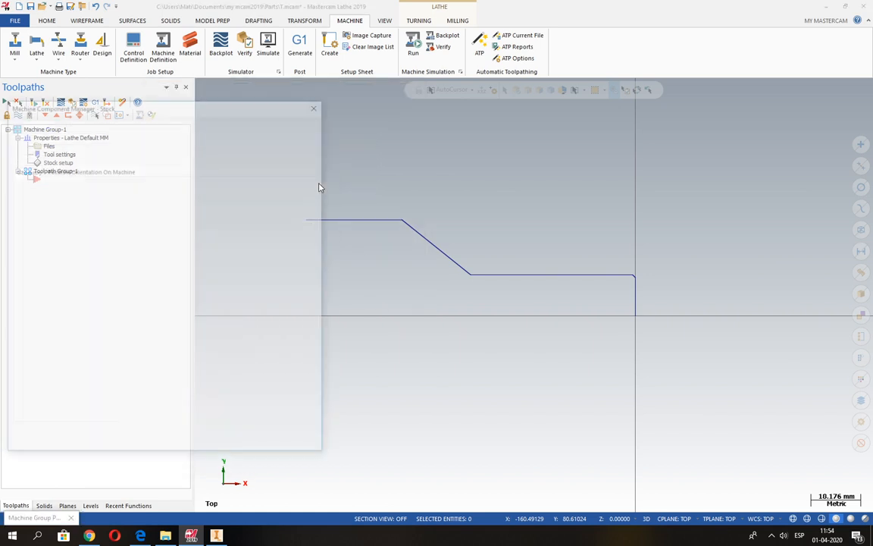
left_click_drag(201, 110, 404, 79)
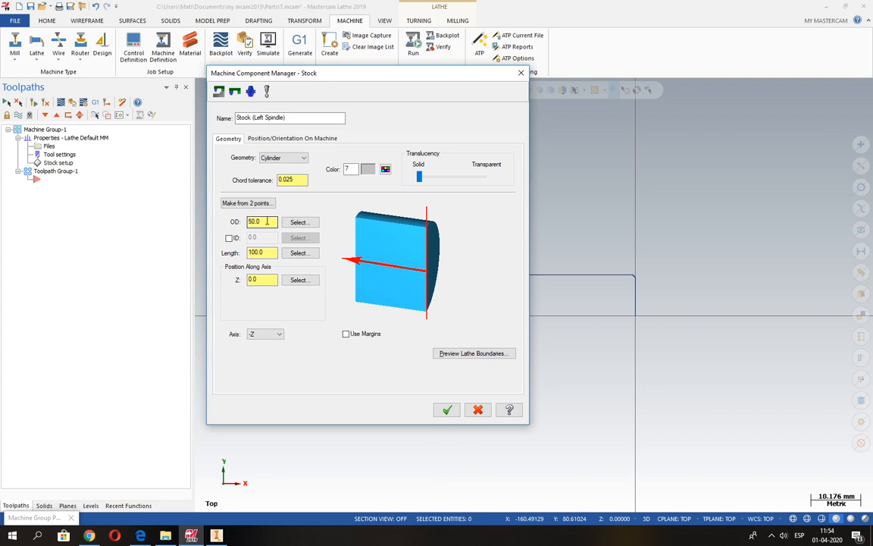
key("alt+Tab")
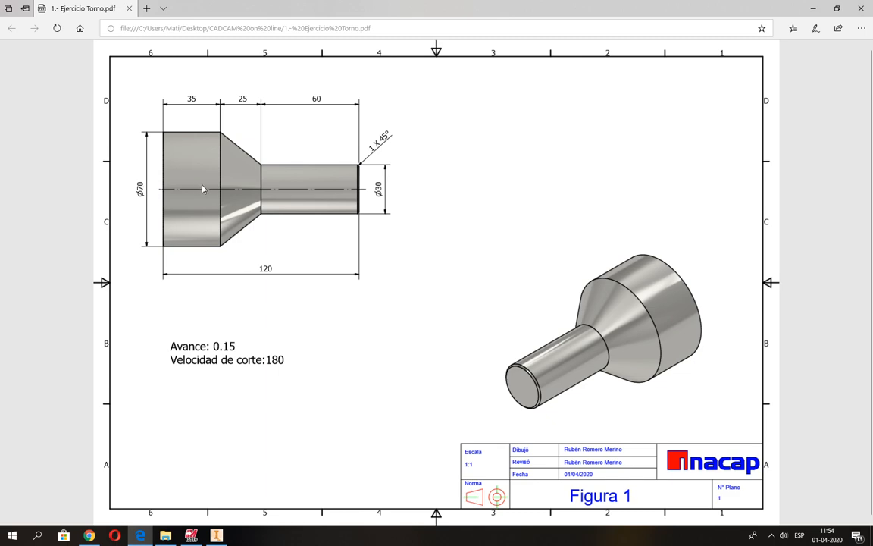
key("alt+Tab")
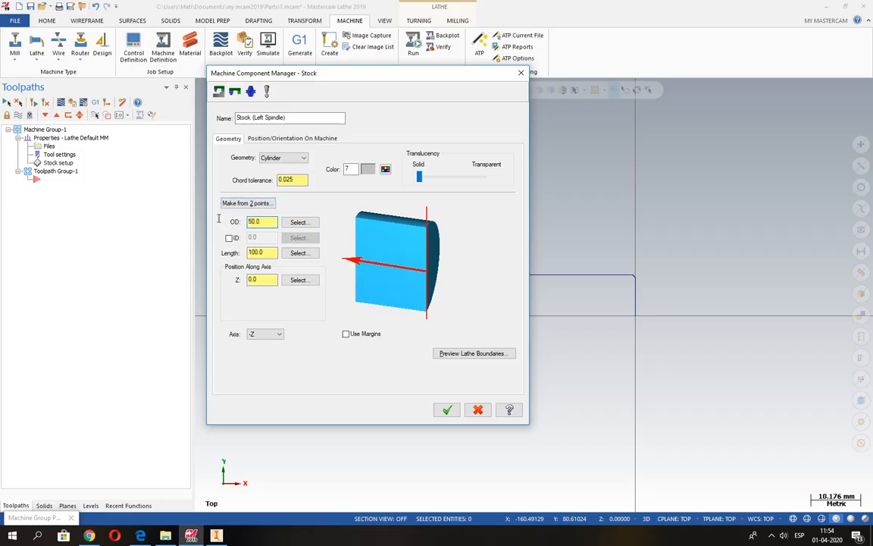
double_click(262, 221)
type("7")
type("0")
left_click(228, 239)
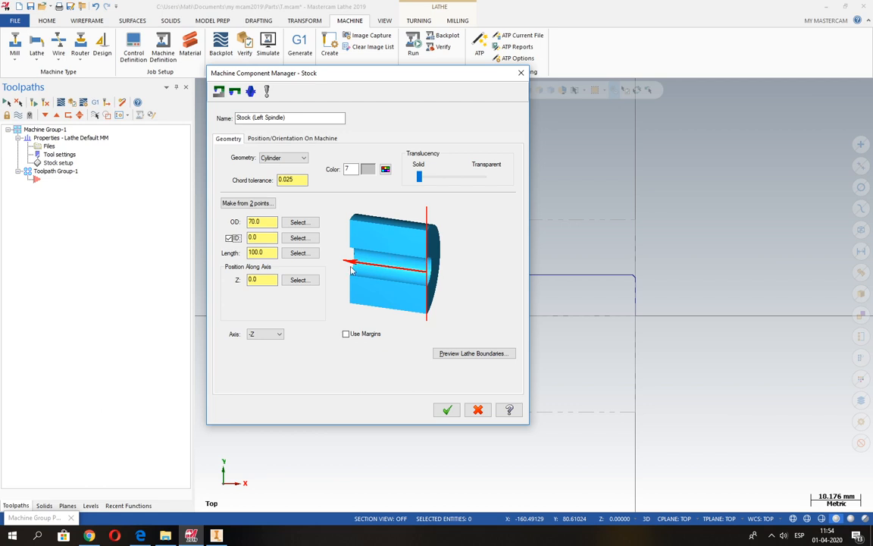
left_click(229, 238)
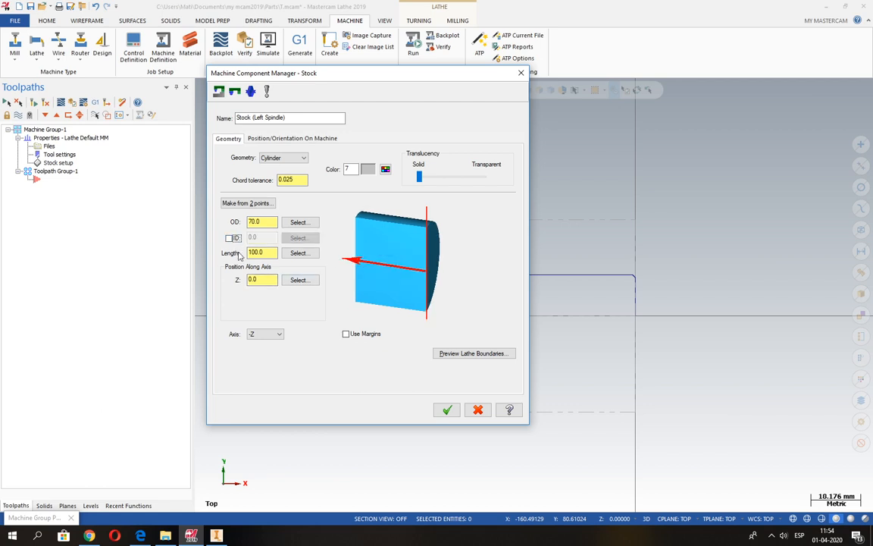
Step: Set the left spindle stock's length to 121 mm and its Z position to 1 mm, consulting the PDF drawing for the part length
key("alt+Tab")
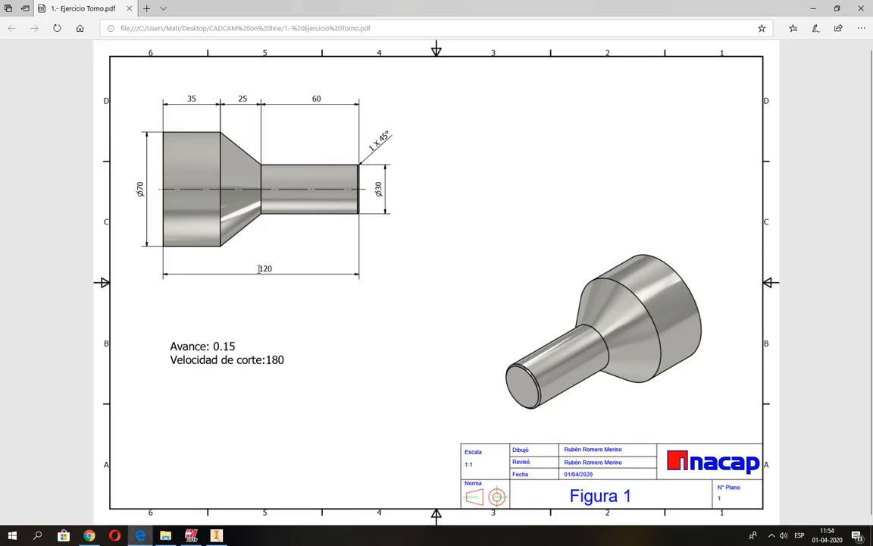
key("alt+Tab")
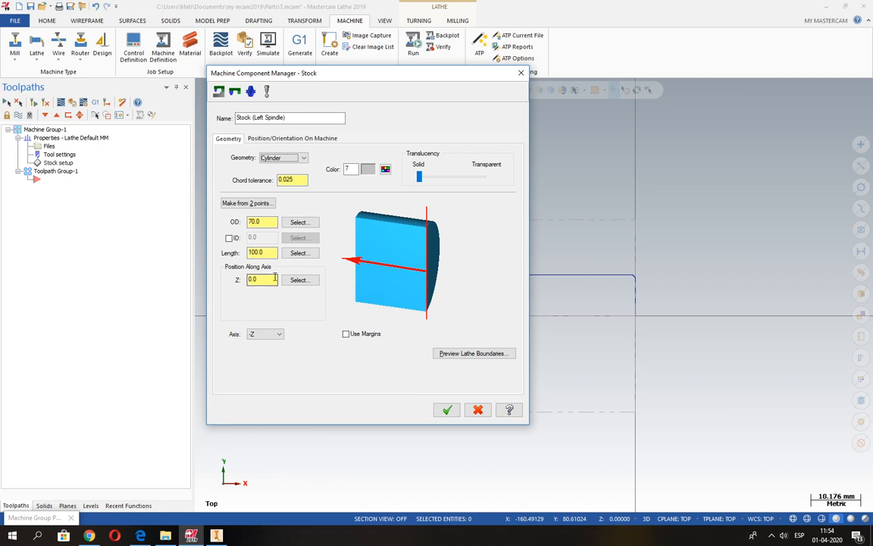
double_click(268, 253)
type("120")
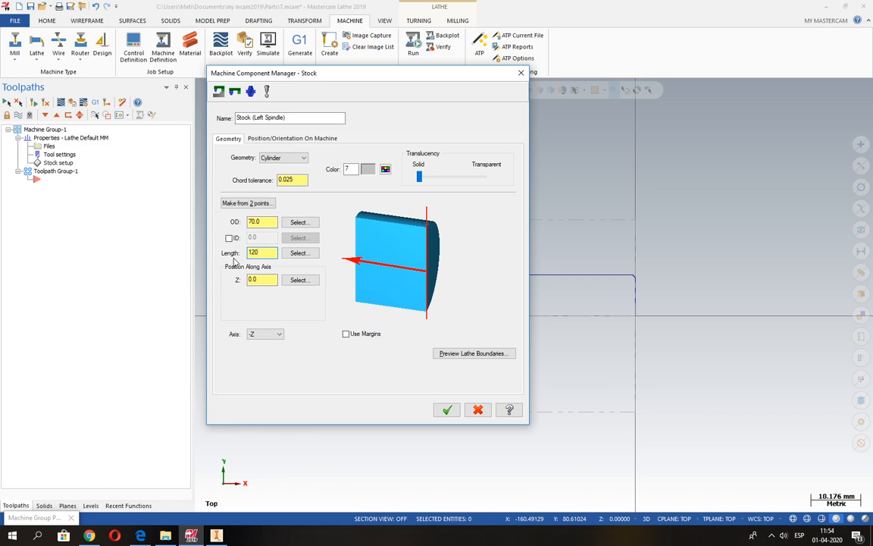
key("BackSpace")
type("1")
left_click(251, 281)
left_click_drag(269, 253, 224, 257)
double_click(251, 281)
type("1")
left_click(448, 410)
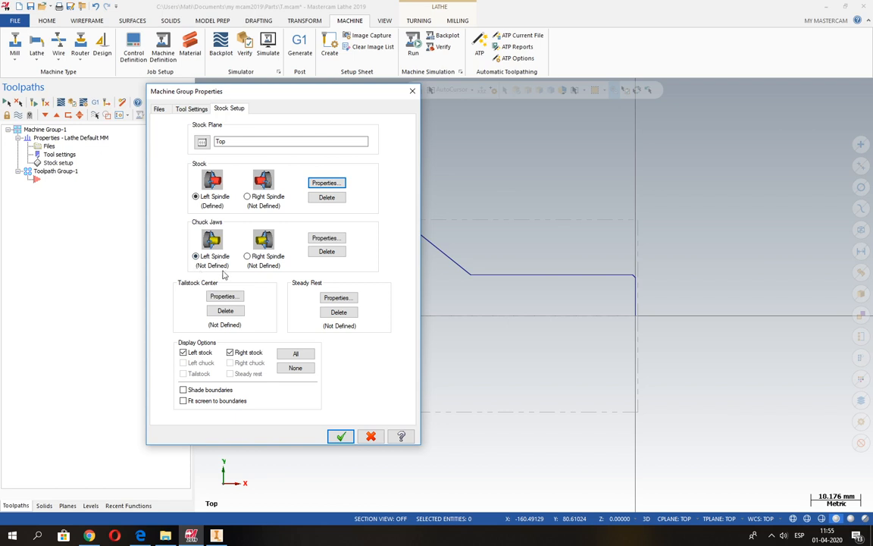
left_click(328, 239)
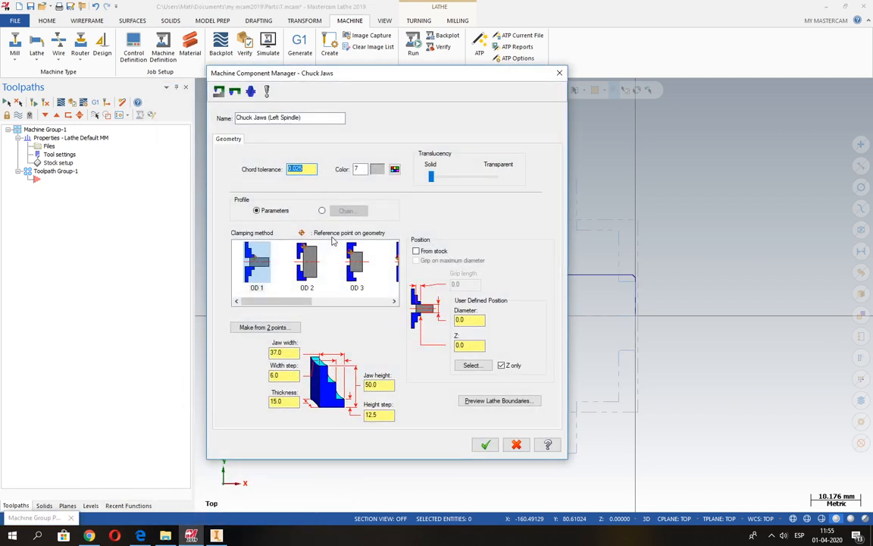
left_click(307, 266)
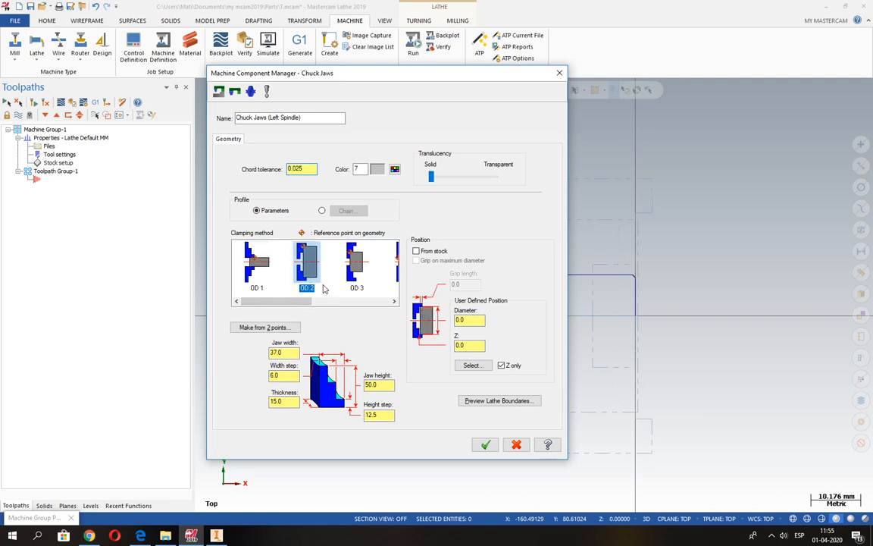
mouse_move(294, 301)
left_mouse_down()
mouse_move(356, 302)
mouse_move(299, 303)
left_mouse_up()
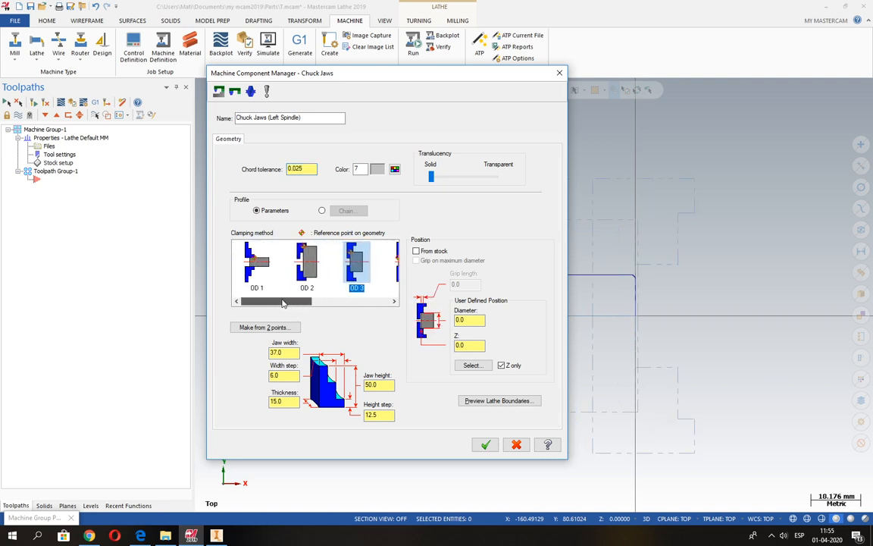
left_click(261, 269)
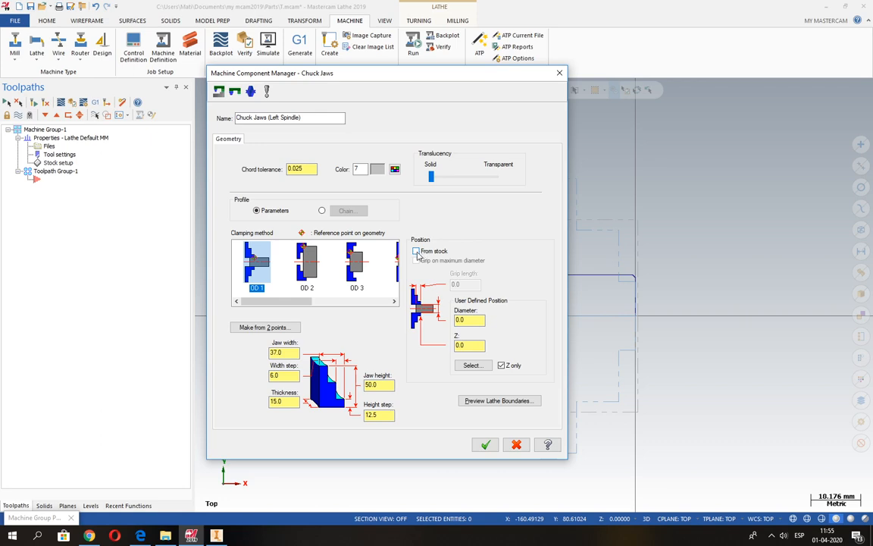
left_click(516, 445)
left_click(324, 184)
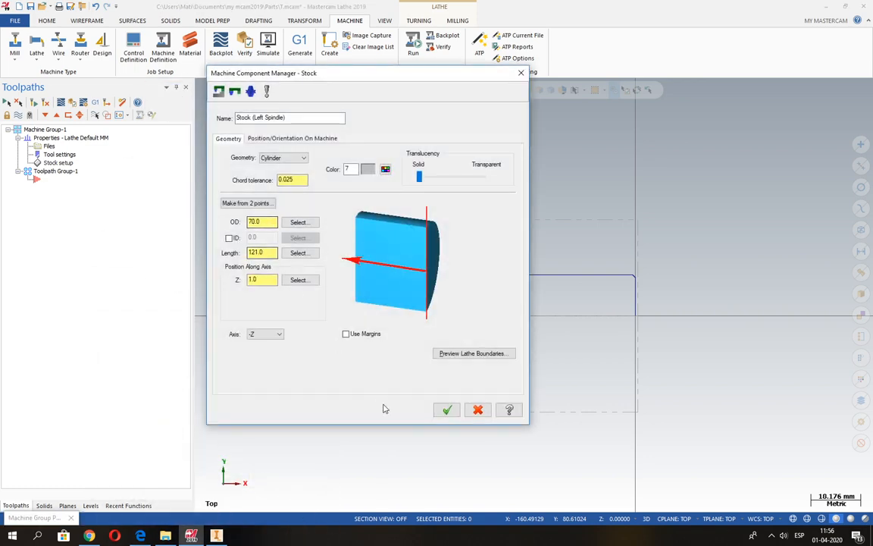
left_click(447, 410)
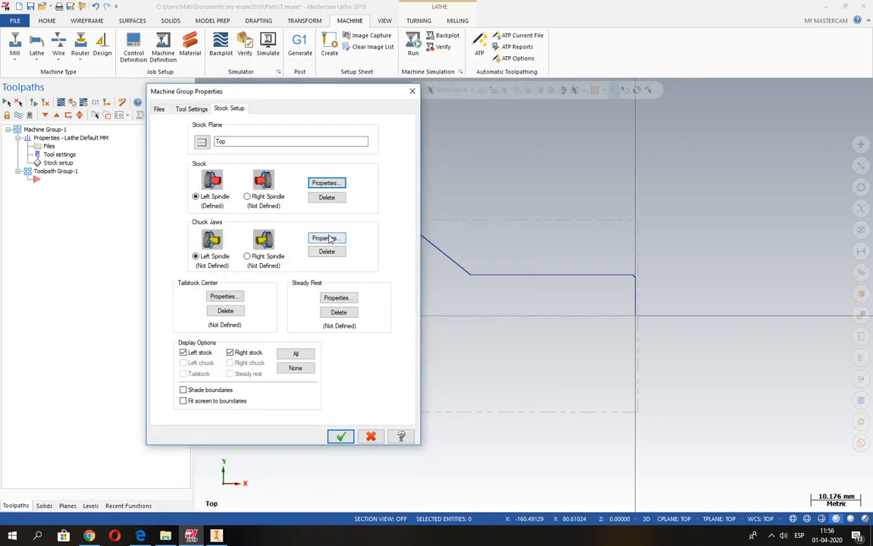
Step: Define the left spindle chuck jaws with OD 1 clamping, positioned from stock with a 30 mm grip length, and apply the stock setup
key("Return")
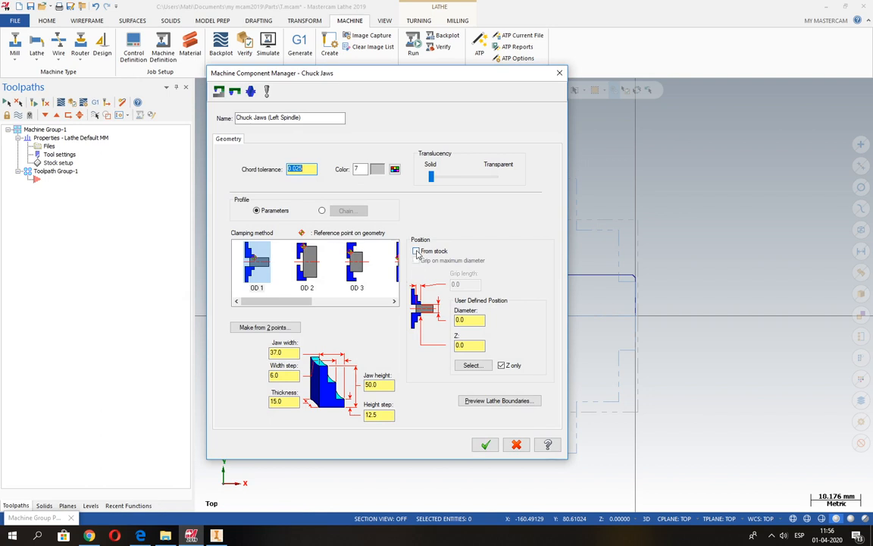
left_click(416, 252)
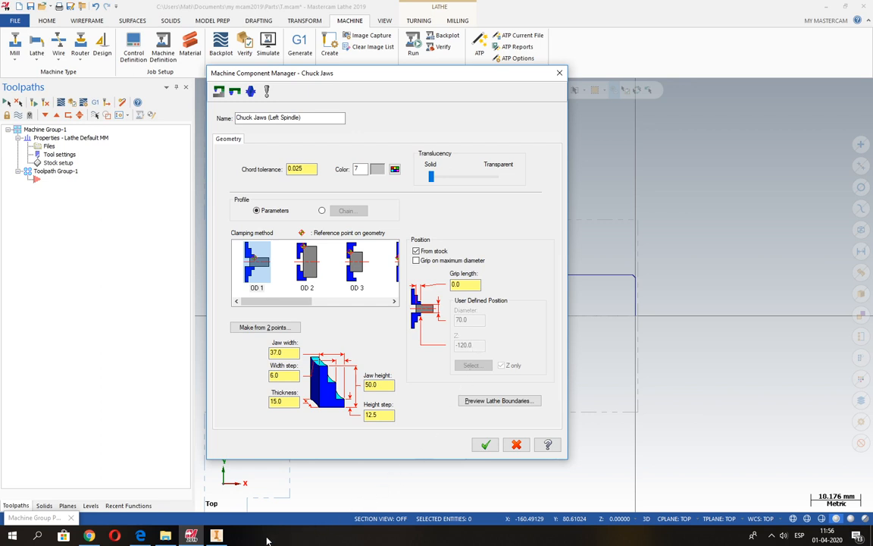
left_click(140, 536)
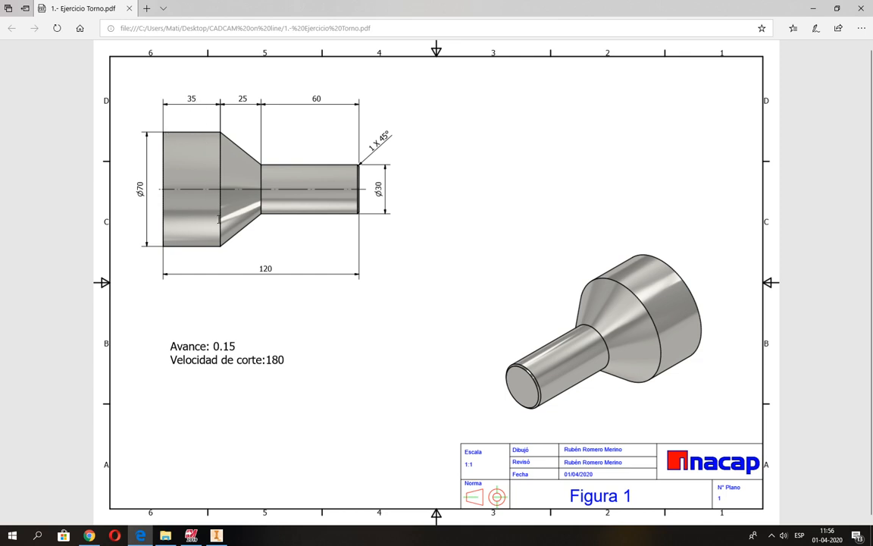
left_click(191, 535)
type("30")
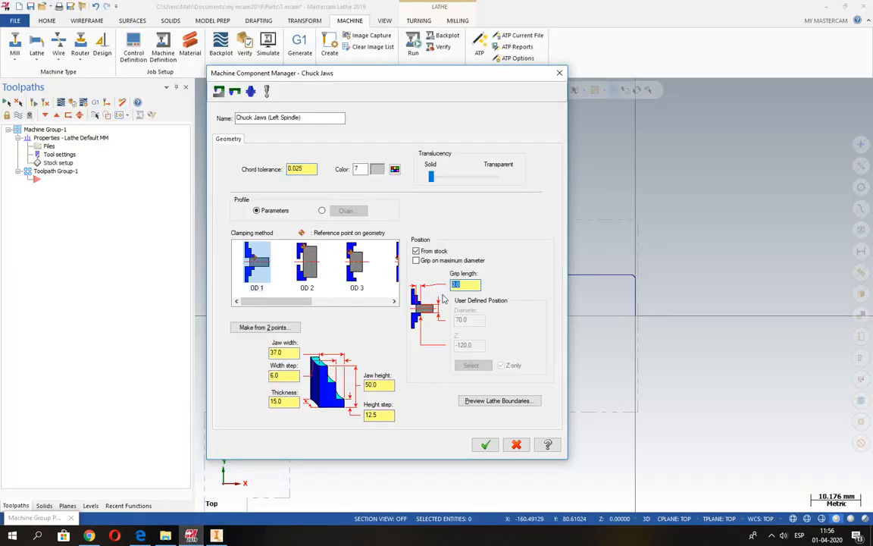
key("Return")
left_click(485, 445)
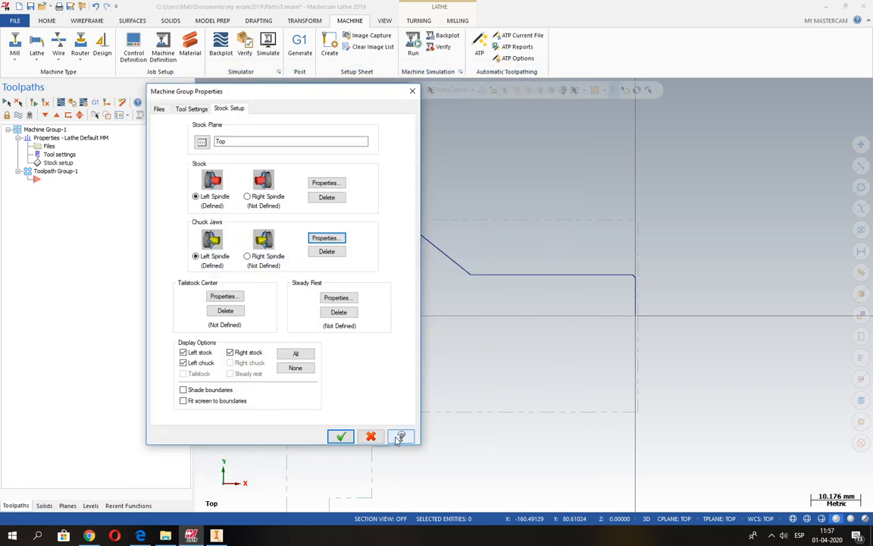
left_click(341, 438)
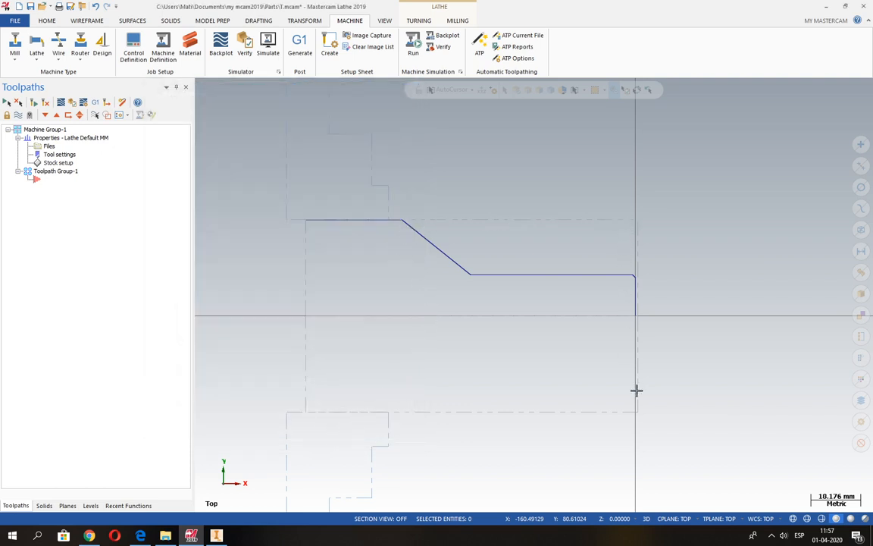
scroll(668, 314, "up", 1)
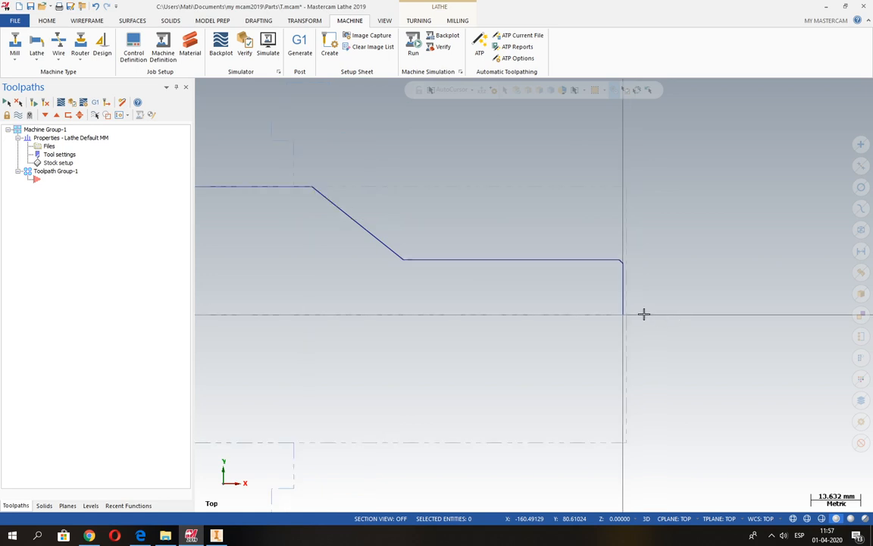
Step: Examine the part profile against the stock boundary and the chuck jaws, from the front face to the clamped end
scroll(643, 314, "up", 1)
scroll(624, 300, "up", 2)
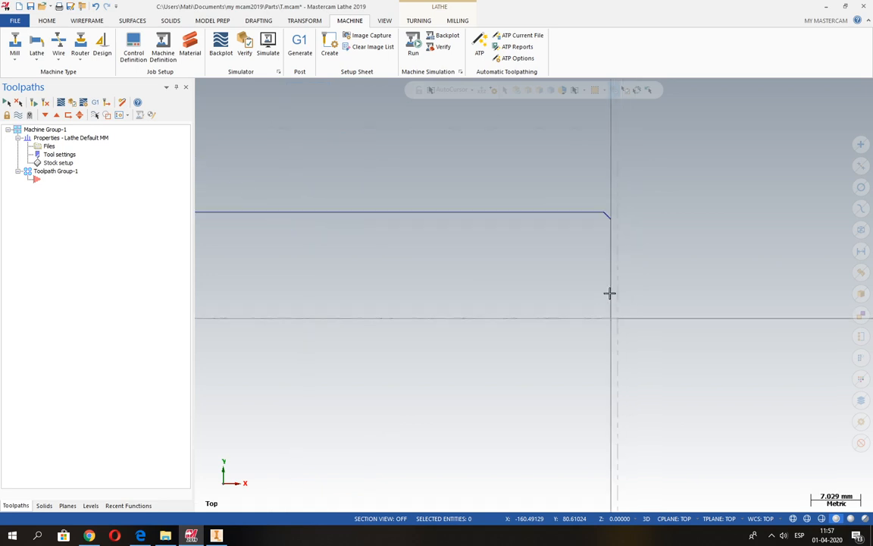
scroll(621, 314, "down", 1)
scroll(624, 317, "down", 1)
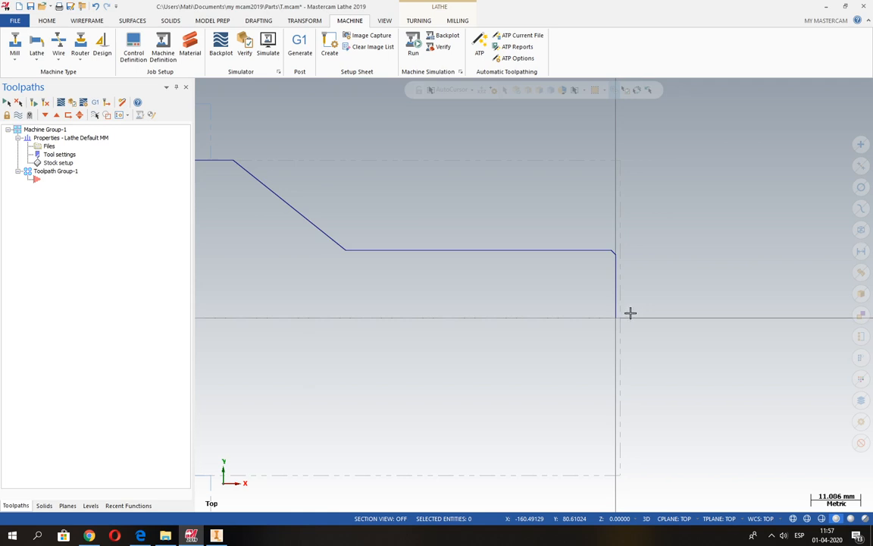
scroll(629, 311, "down", 1)
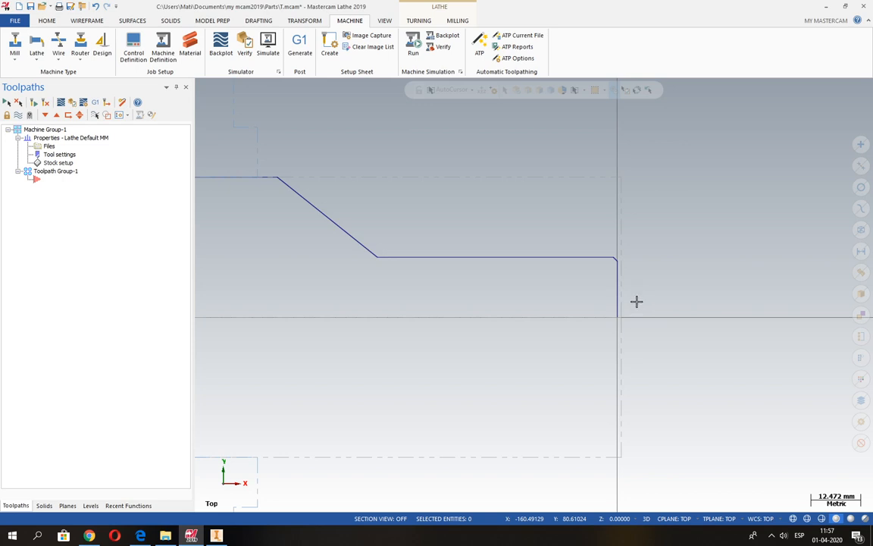
scroll(636, 302, "down", 2)
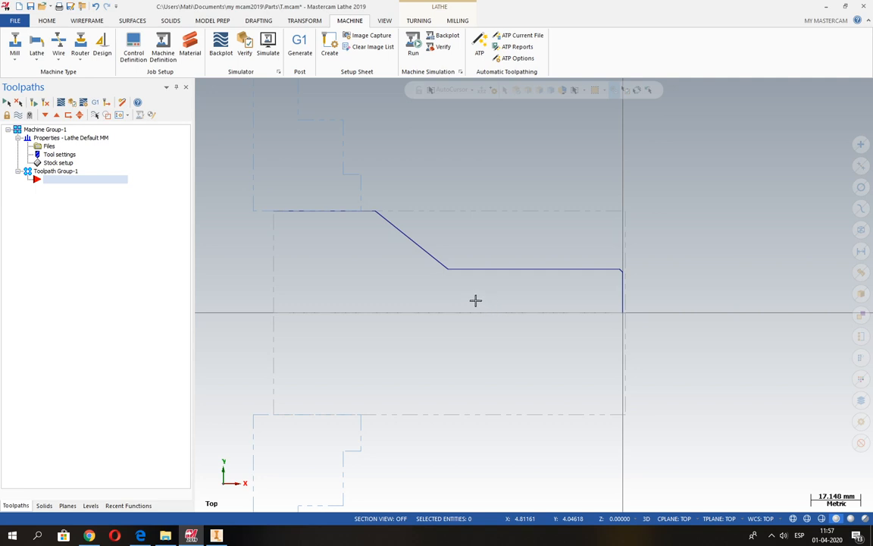
scroll(356, 229, "down", 1)
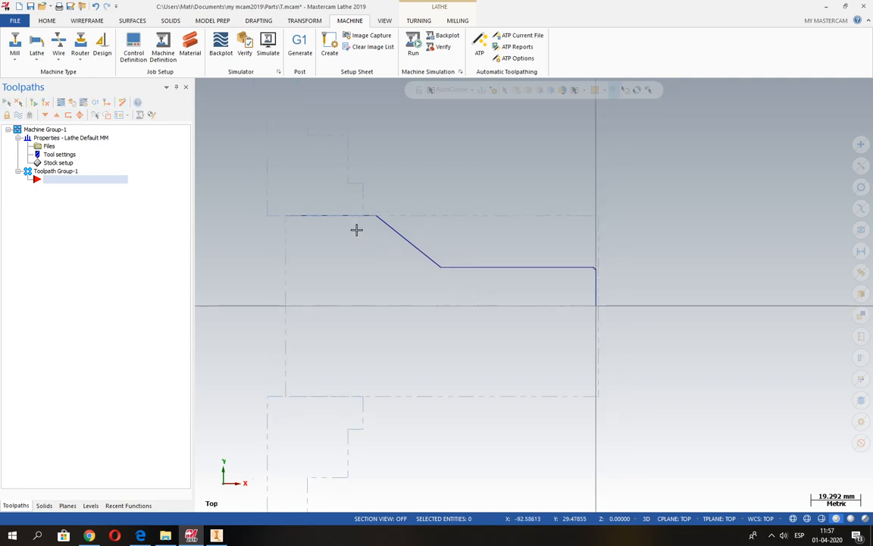
Step: Start a lathe Face toolpath with the T0101 R0.8 OD Rough Right 80° tool, keeping tool number 1 and station number 1
left_click(420, 22)
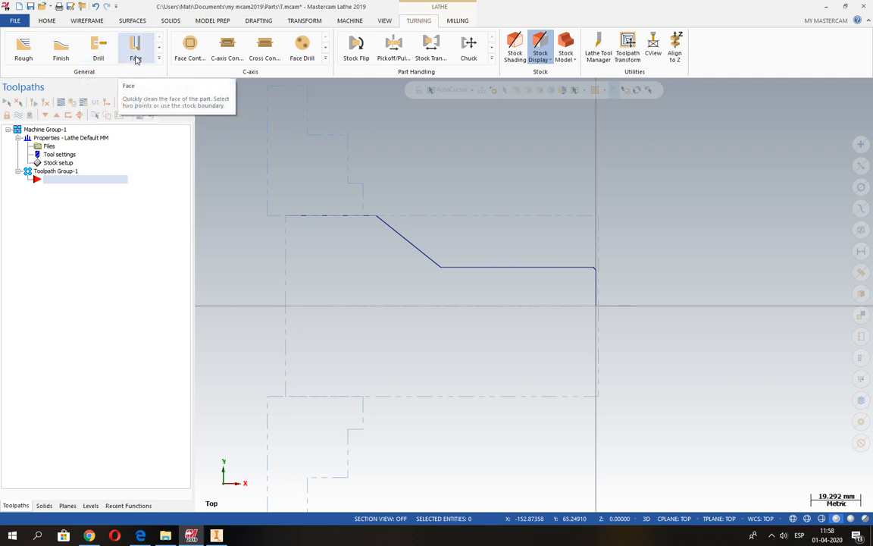
left_click(159, 59)
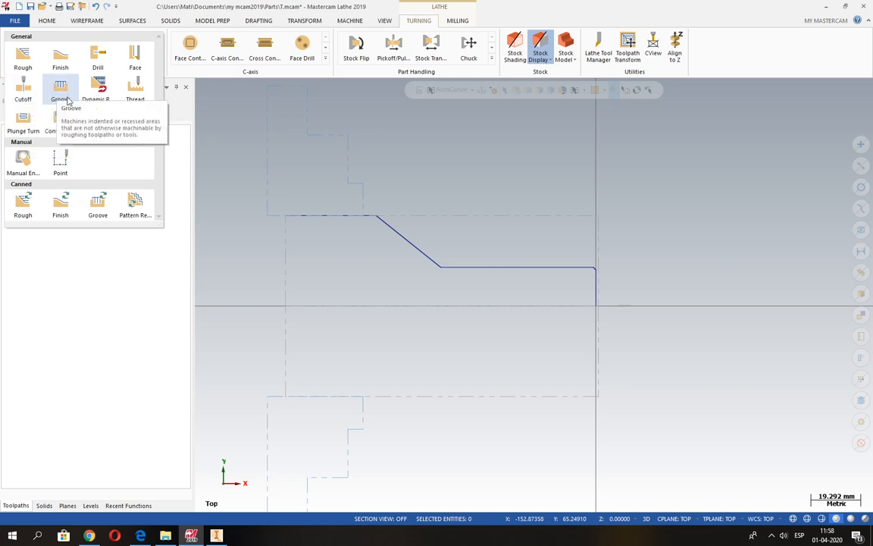
left_click(141, 55)
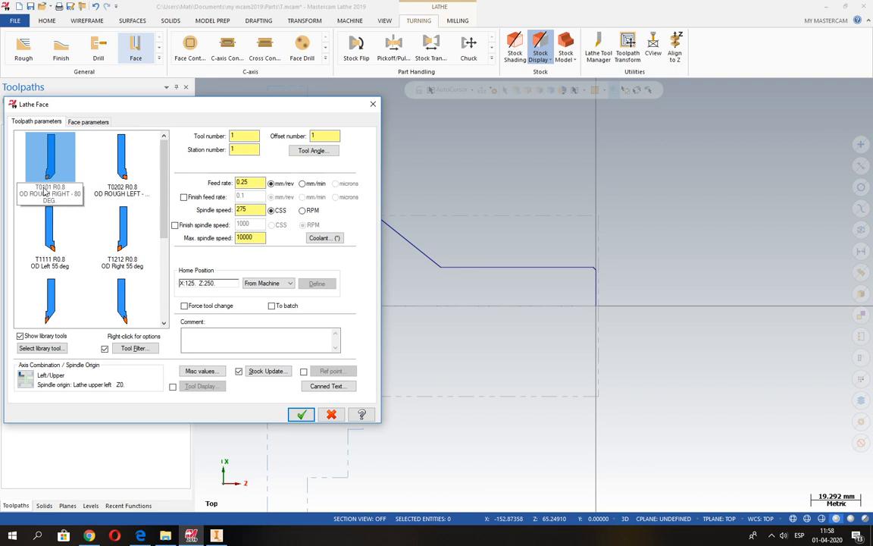
mouse_move(44, 194)
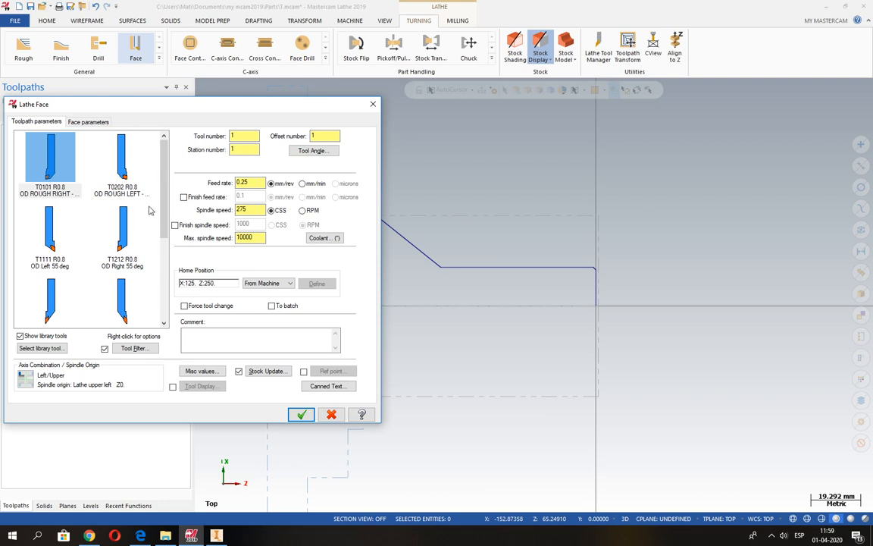
mouse_move(164, 204)
left_mouse_down()
mouse_move(173, 294)
mouse_move(171, 189)
left_mouse_up()
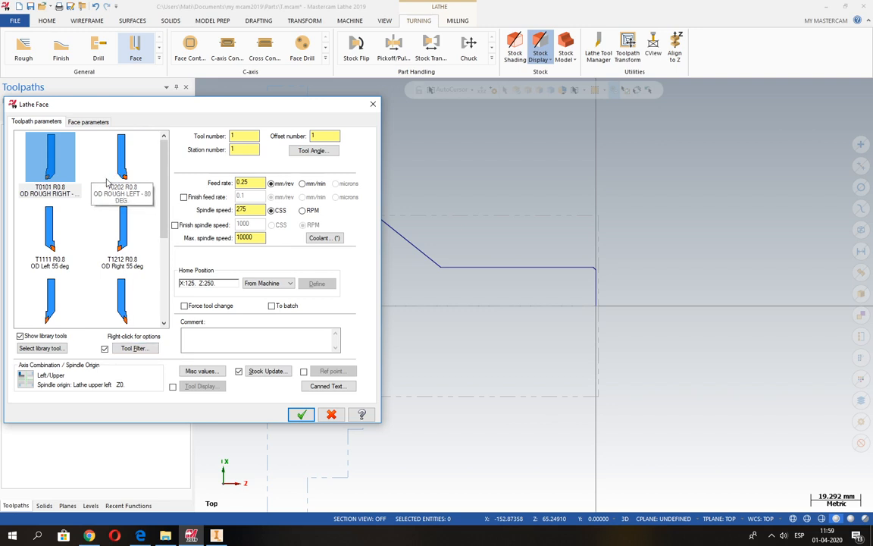
mouse_move(105, 184)
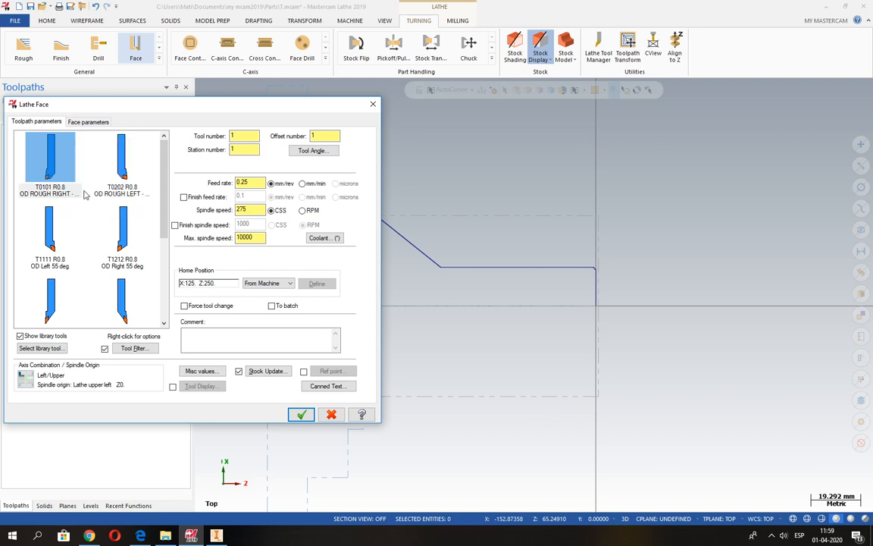
left_click(49, 159)
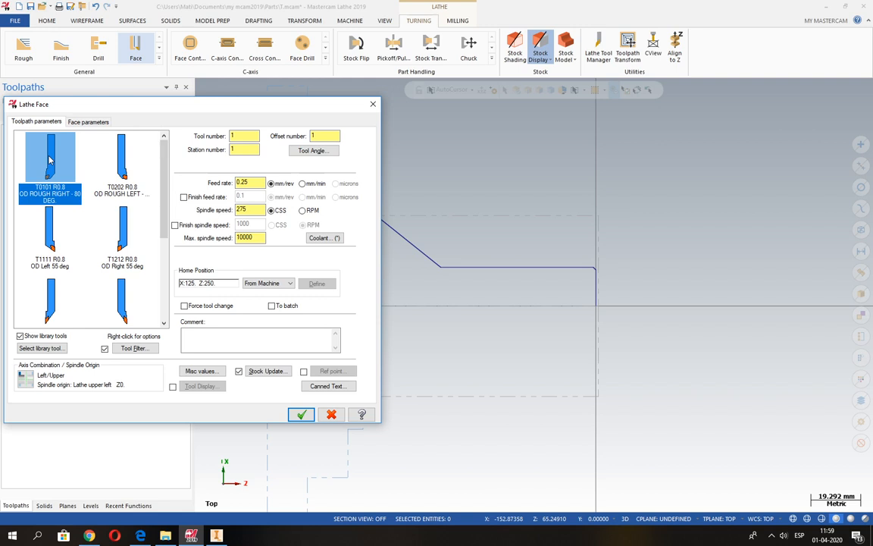
left_click(234, 136)
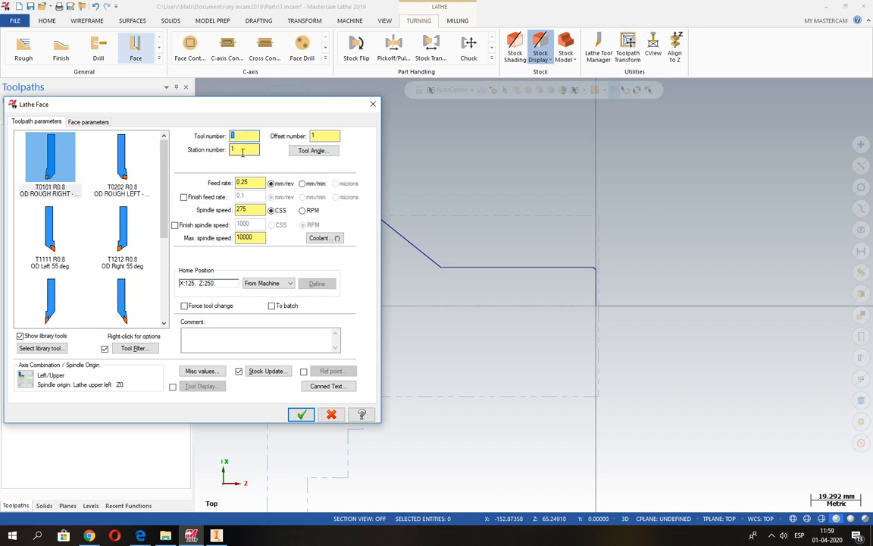
left_click(242, 151)
left_click_drag(243, 137, 216, 138)
key("Tab")
key("Tab")
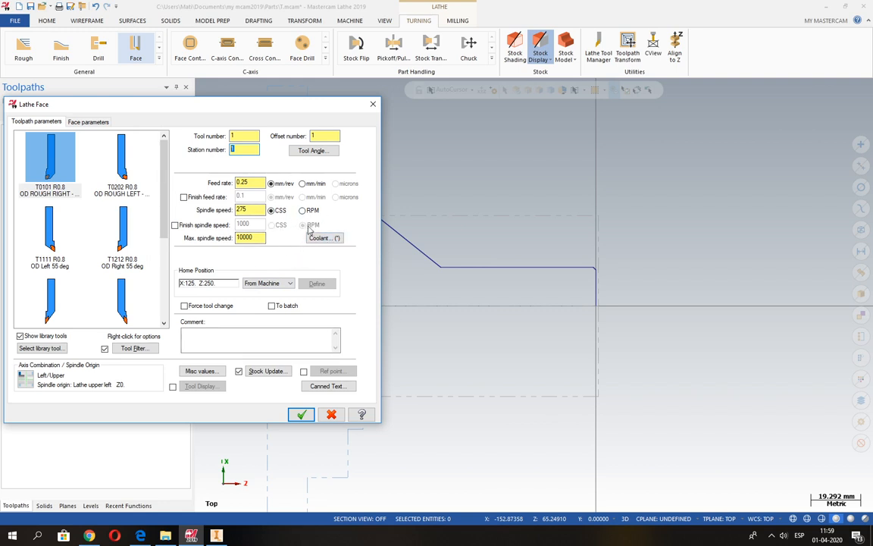
Step: Set the Face toolpath's feed rate to 0.15 mm/rev from the PDF drawing, leaving the separate finish feed rate off
left_click(139, 536)
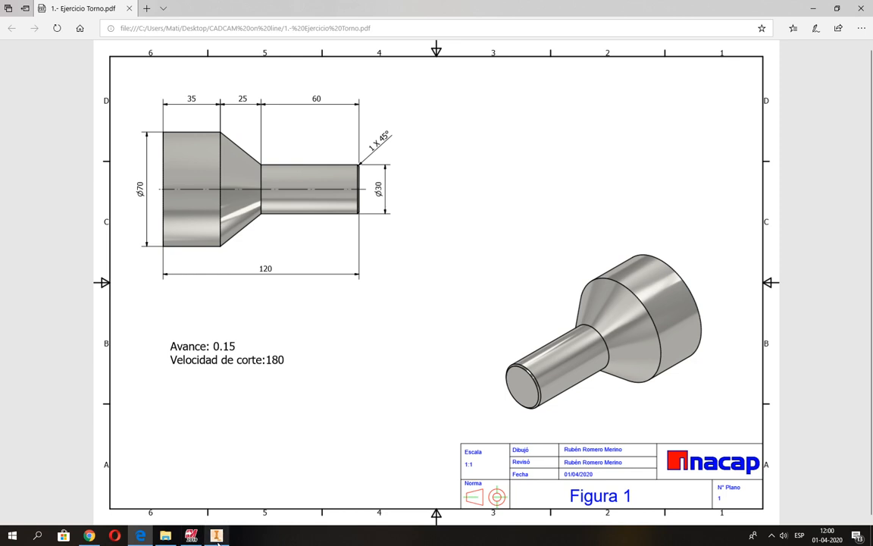
left_click(191, 536)
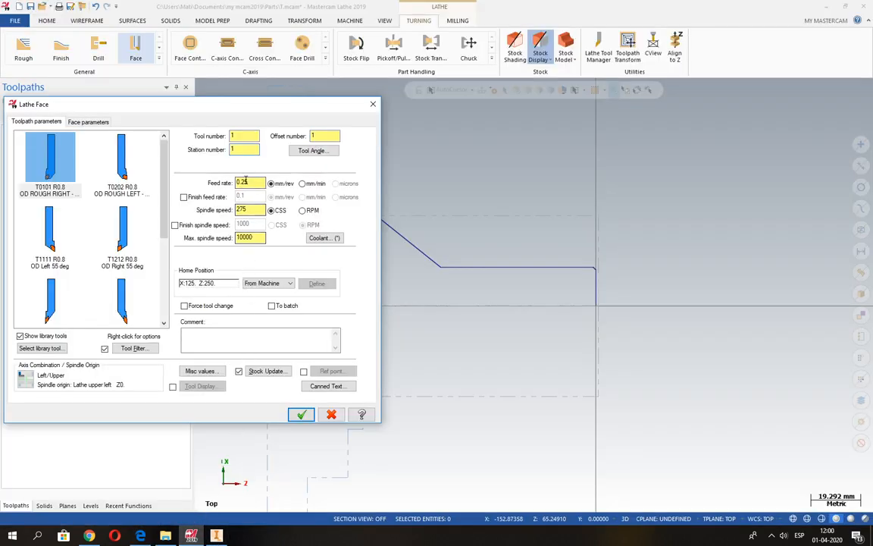
double_click(245, 183)
type("0.")
left_click(184, 198)
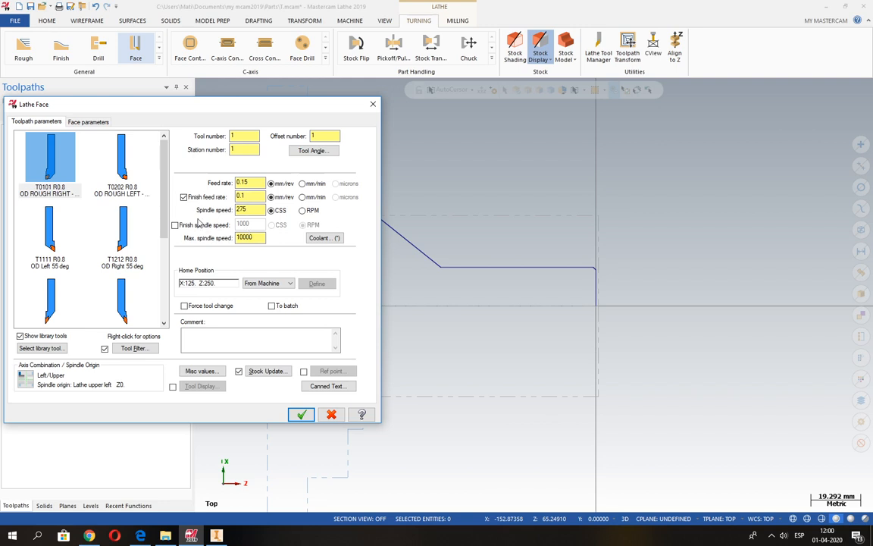
left_click(183, 197)
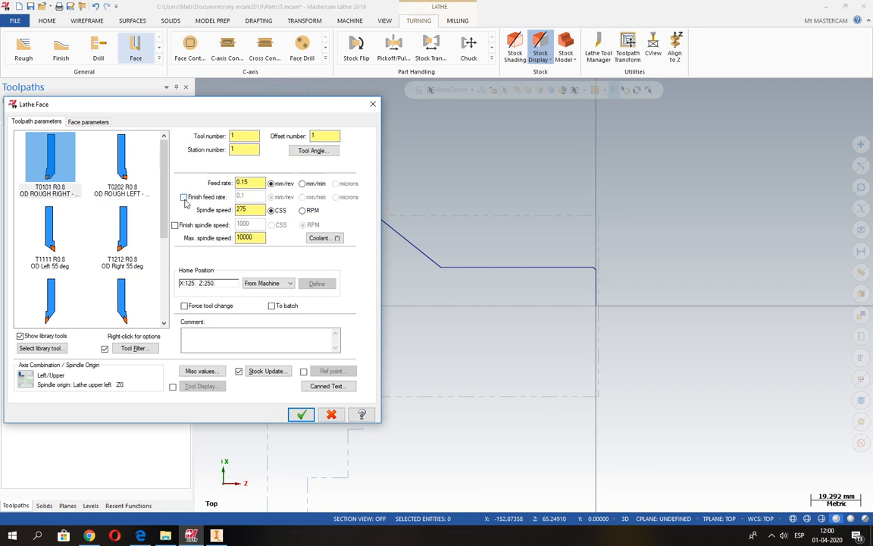
left_click(249, 183)
double_click(249, 182)
left_click(304, 211)
double_click(241, 210)
left_click(272, 211)
left_click(302, 211)
left_click(271, 211)
double_click(253, 210)
left_click(302, 211)
left_click_drag(254, 210, 233, 211)
left_click(272, 211)
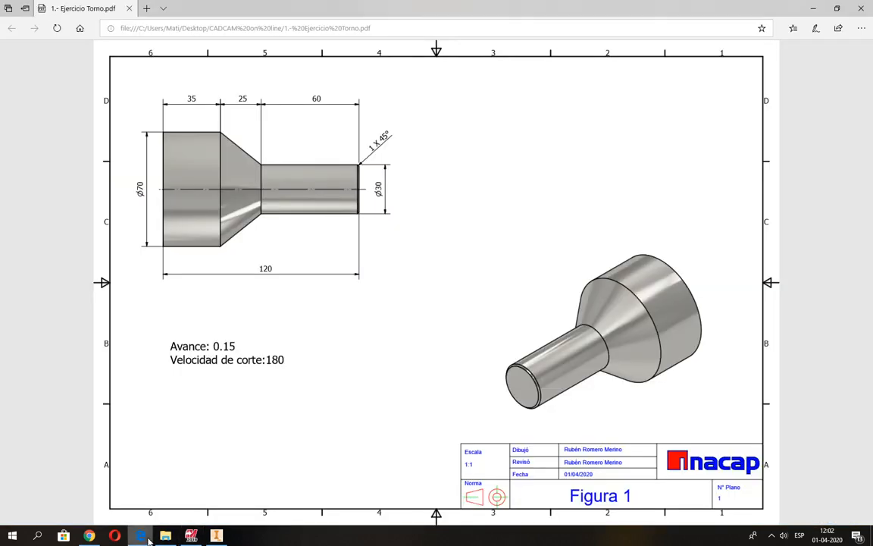
Step: Set the spindle speed to 180 CSS, the cutting speed given in the PDF drawing, without a separate finish spindle speed
left_click(140, 536)
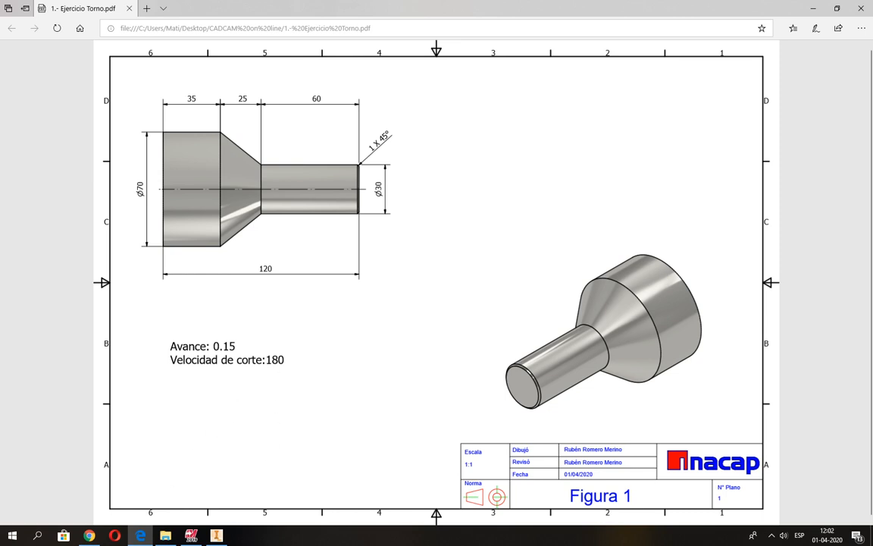
mouse_move(191, 535)
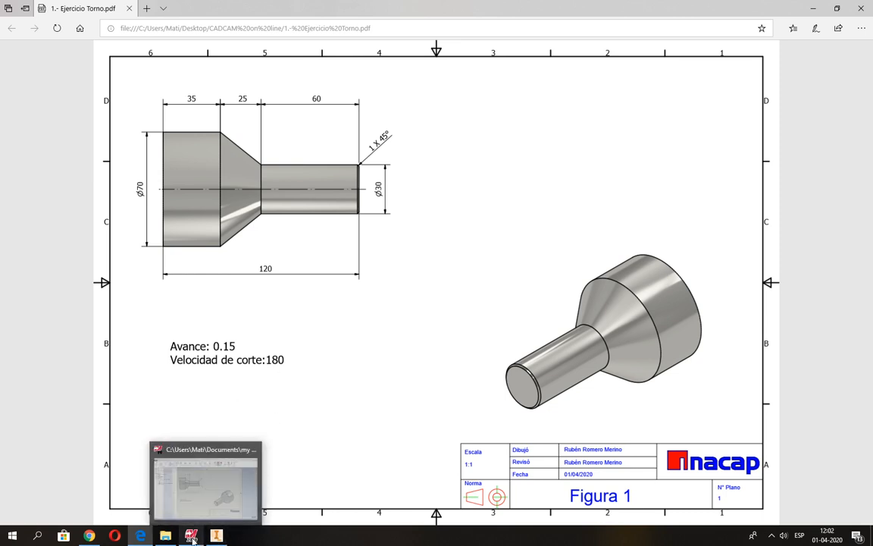
left_click(186, 485)
left_click_drag(249, 211, 232, 211)
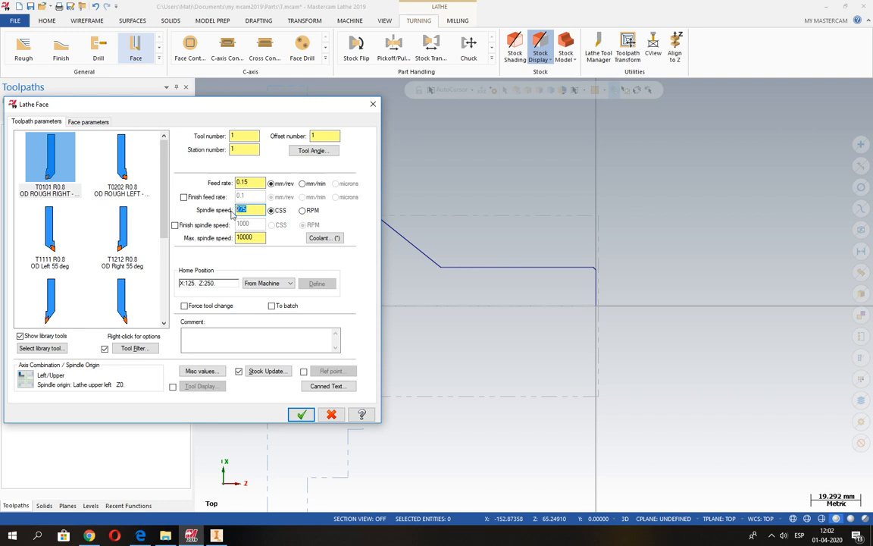
type("180")
left_click(175, 226)
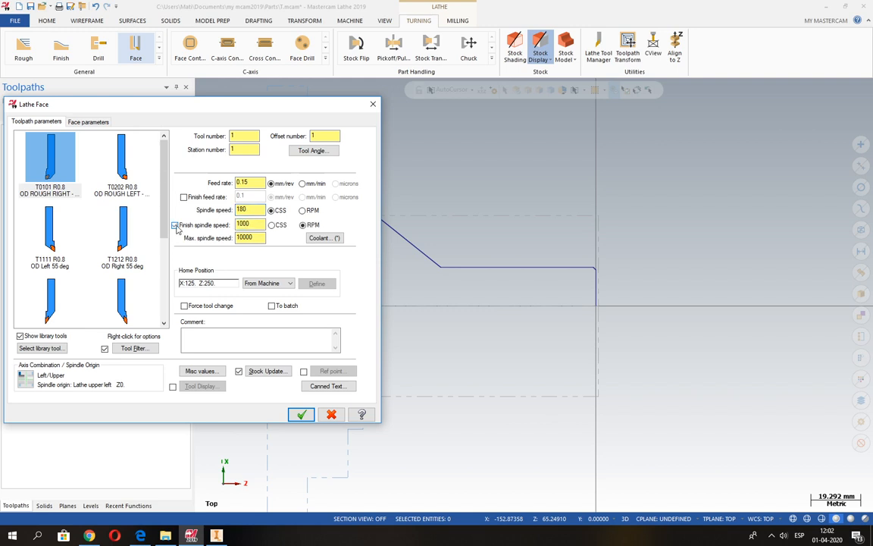
left_click(175, 226)
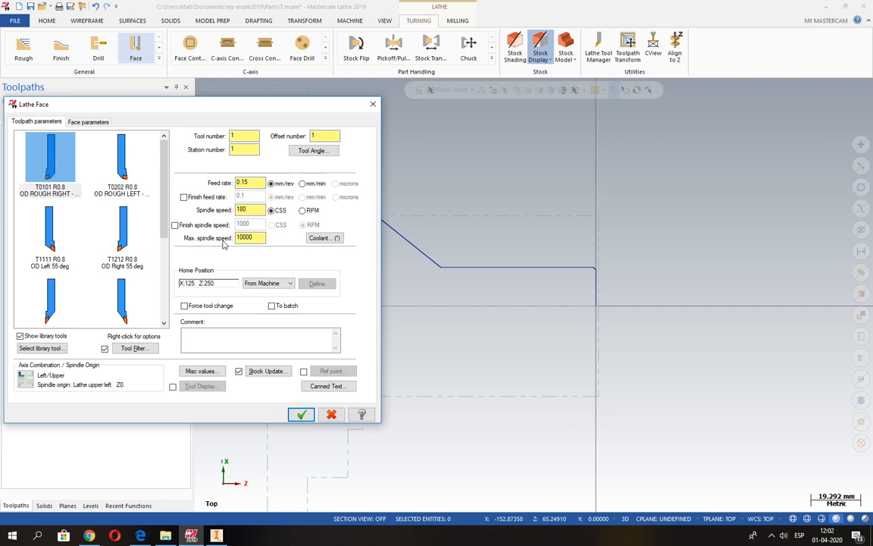
Step: Limit the Face toolpath's maximum spindle speed to 3000
left_click(252, 238)
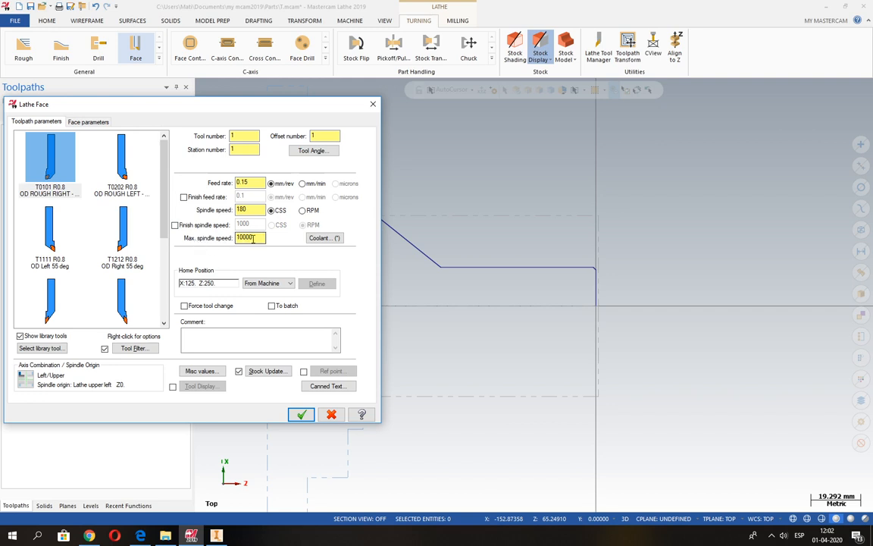
left_click(261, 210)
double_click(258, 238)
type("3000")
left_click_drag(254, 238, 232, 238)
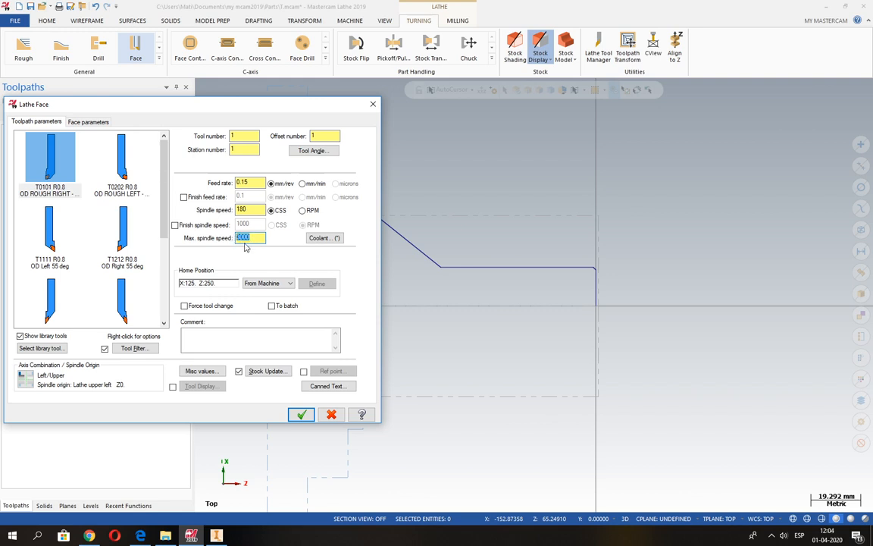
Step: Set the Face toolpath's coolant to Flood On and accept the coolant settings
left_click(320, 239)
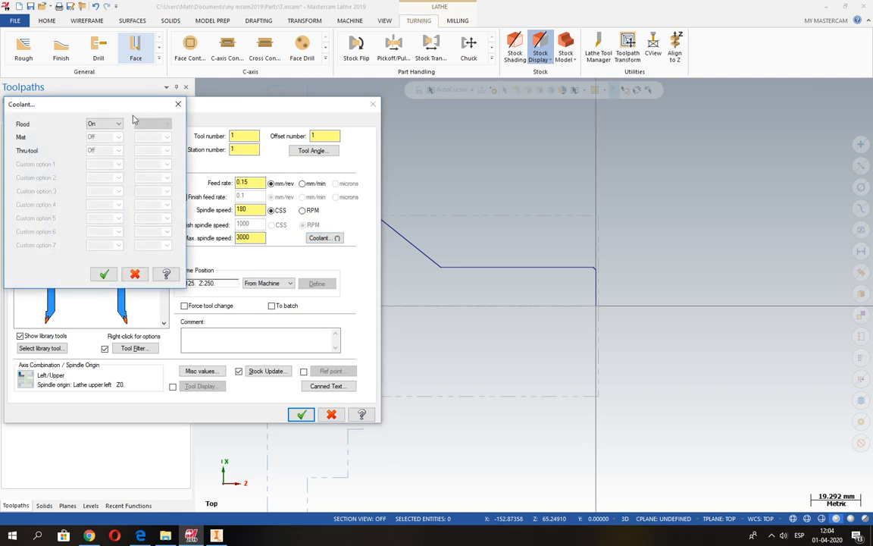
left_click_drag(139, 159, 374, 163)
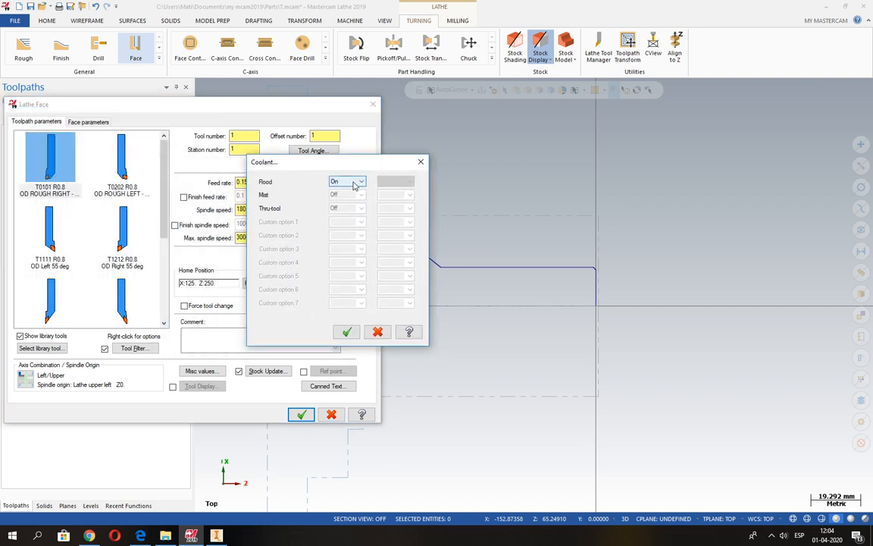
left_click(353, 185)
left_click(341, 187)
left_click(347, 331)
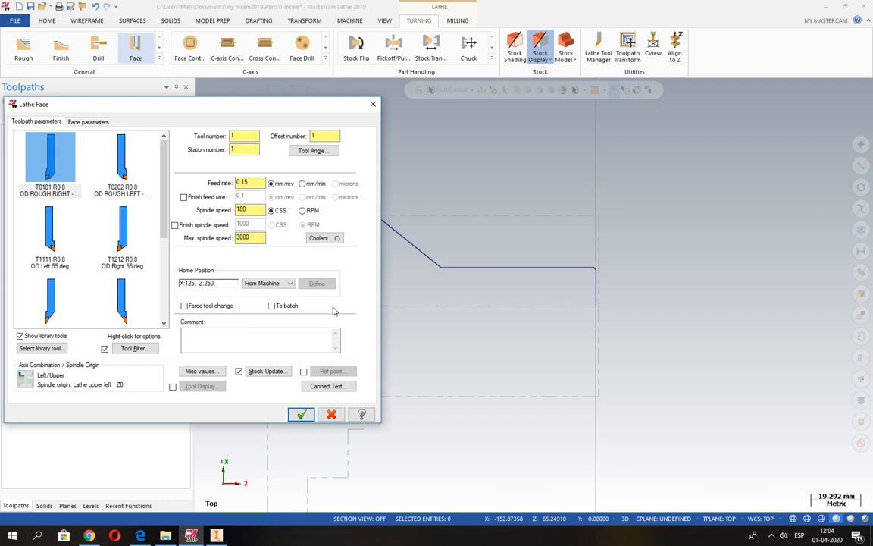
Step: Enter "Refrentado Hta T01" as the Face toolpath's comment
left_click(194, 342)
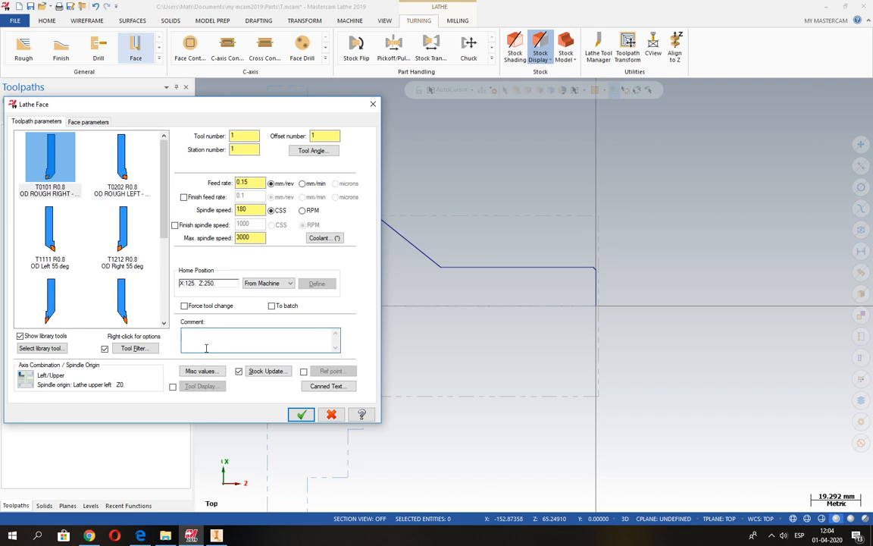
type("Refrentado Hta T01")
Step: Enable reference points for the Face toolpath and turn off the approach point, leaving only the retract point active
left_click(303, 371)
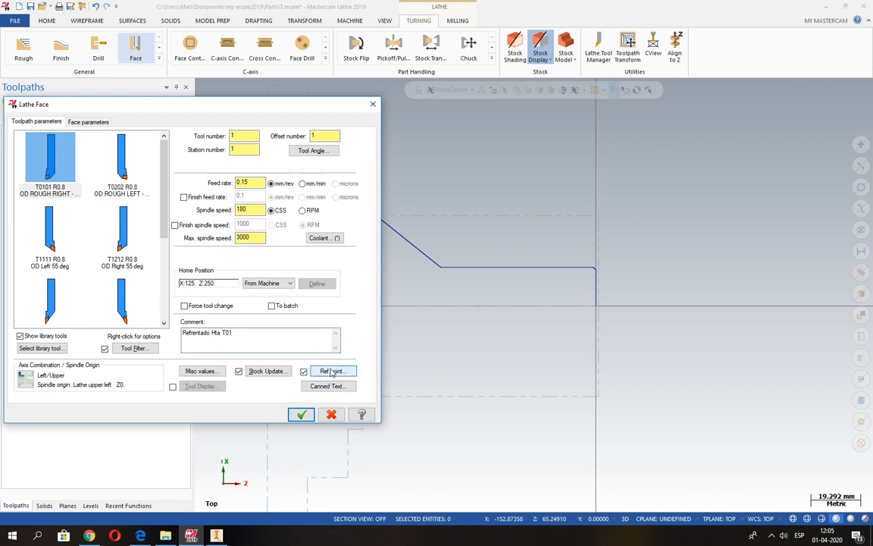
left_click(334, 371)
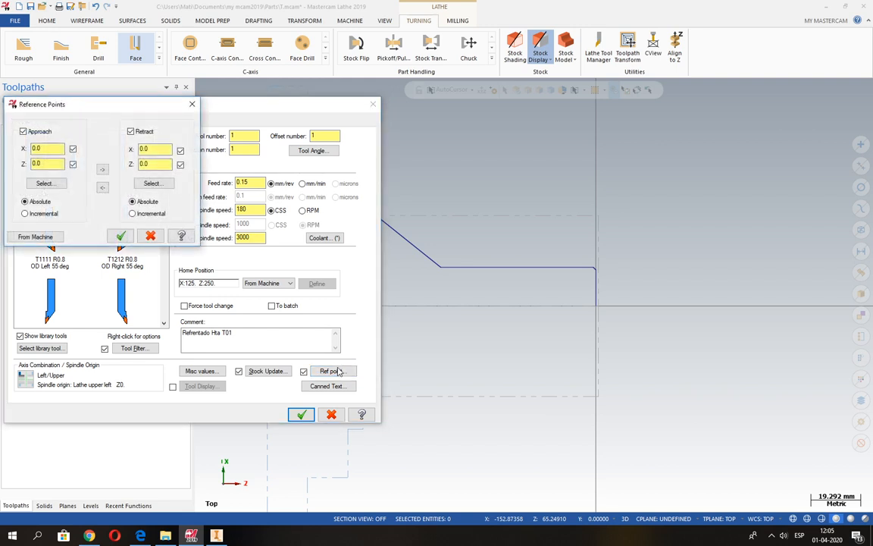
left_click_drag(101, 108, 327, 183)
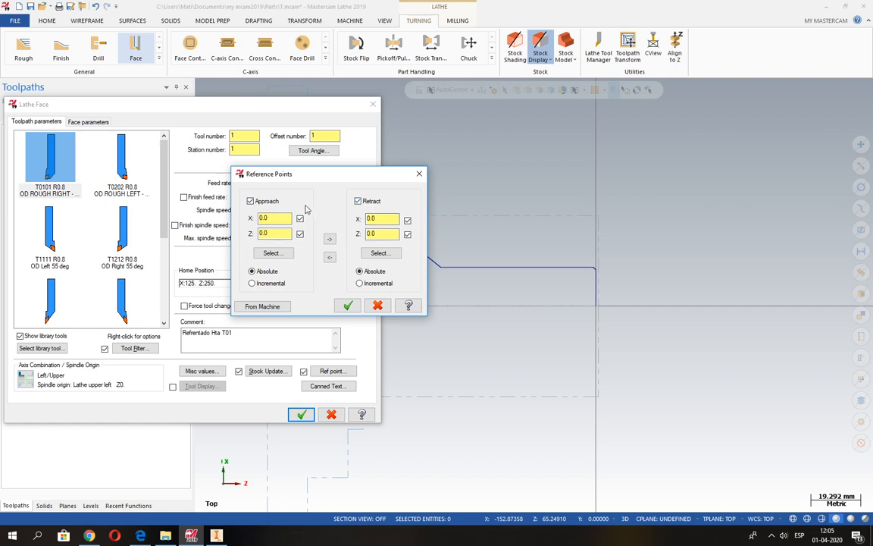
left_click(251, 202)
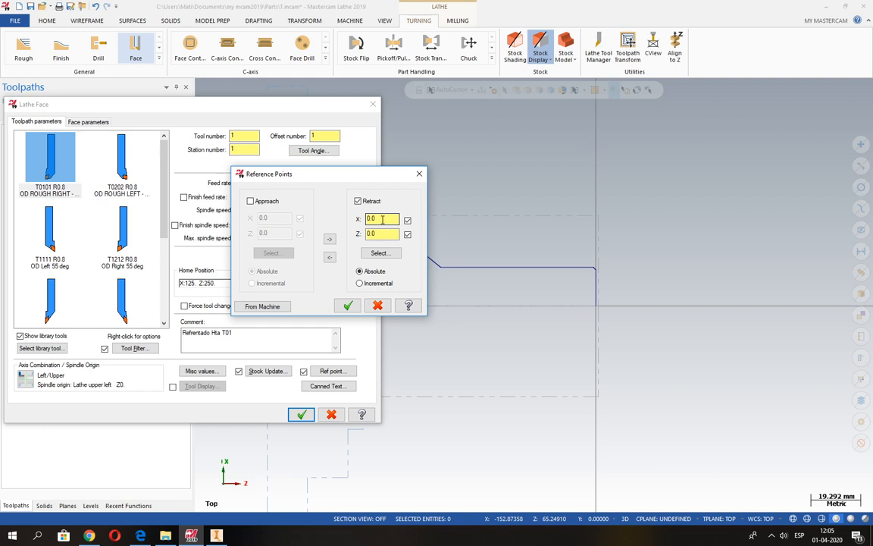
Step: Set the retract reference point to X 50 and Z 100 in absolute coordinates
left_click_drag(383, 219, 369, 219)
type("50")
key("Tab")
type("1")
left_click(382, 219)
left_click(375, 234)
left_click_drag(385, 220, 350, 225)
left_click(371, 219)
double_click(377, 235)
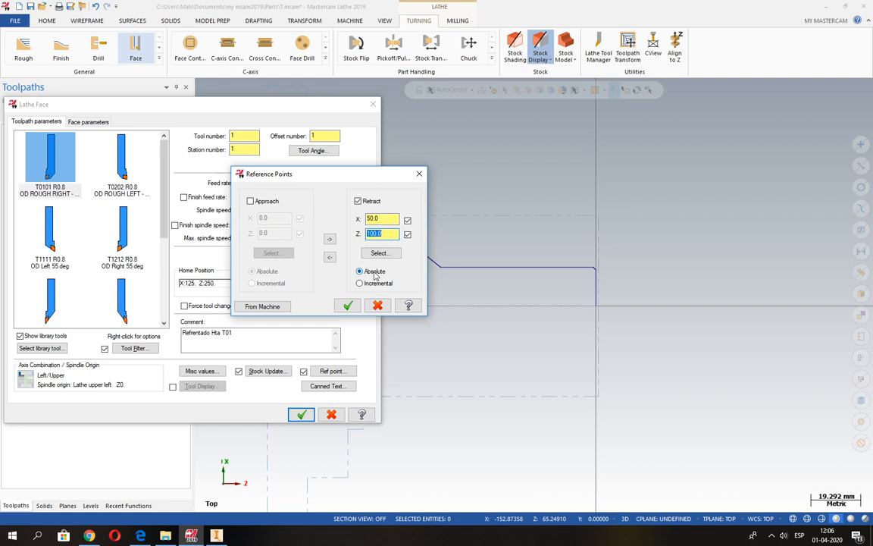
Step: Accept the Face toolpath's reference point settings
left_click(351, 306)
left_click(350, 306)
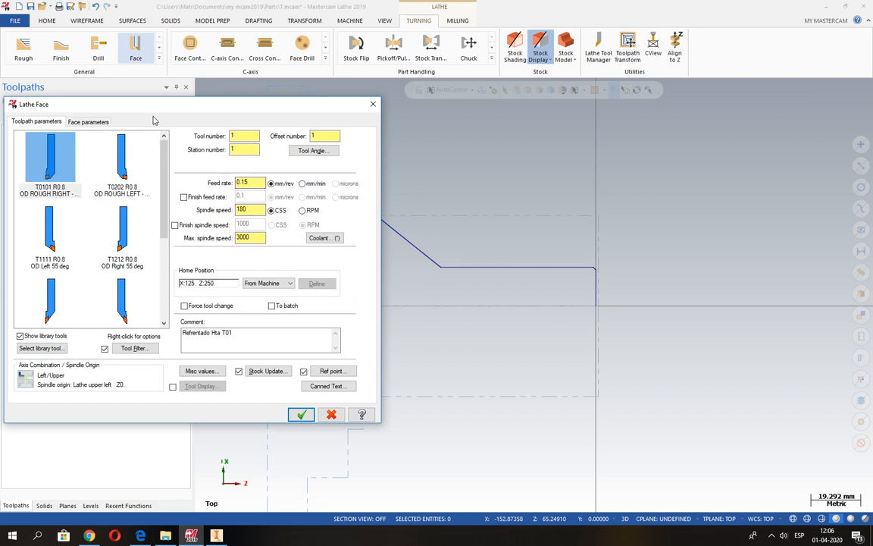
left_click_drag(132, 103, 311, 103)
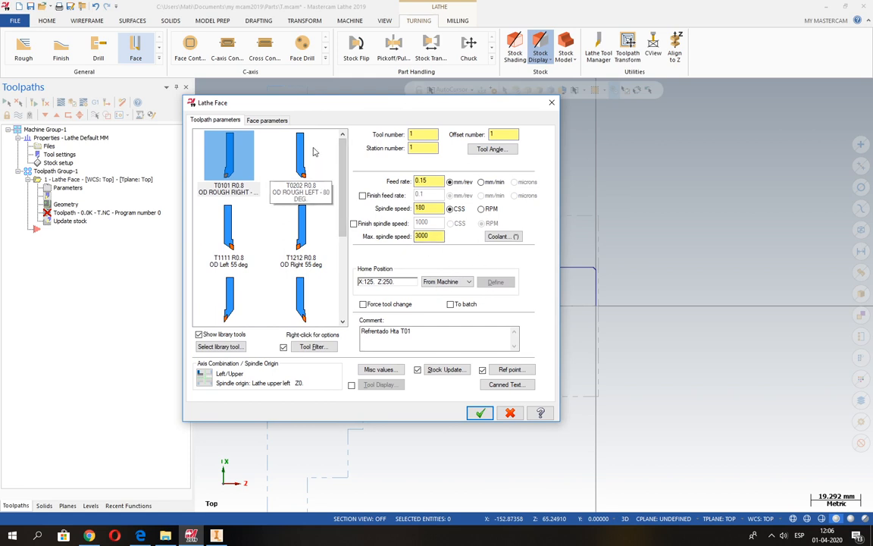
Step: Review the face parameters from finish Z through stock to leave, keeping rapid retract enabled, and generate the Face toolpath
left_click(255, 122)
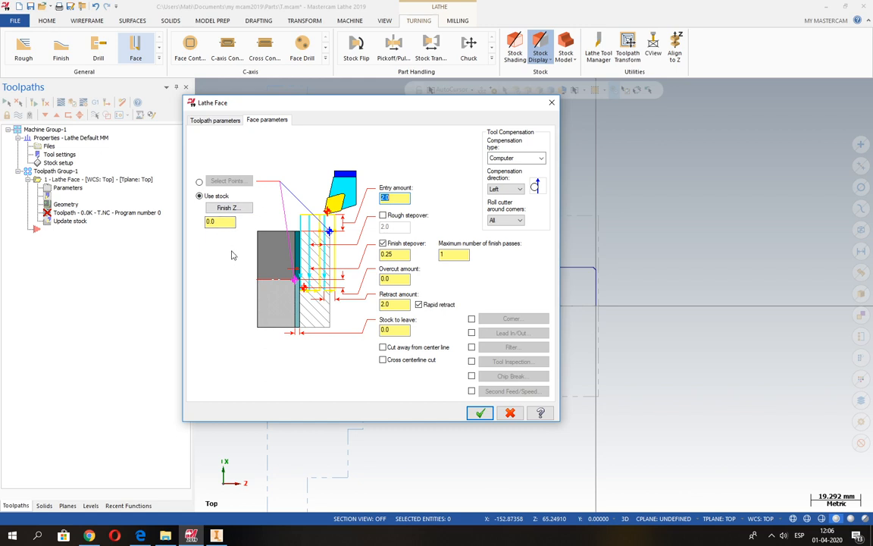
left_click_drag(218, 223, 192, 225)
left_click(398, 198)
double_click(386, 196)
double_click(399, 255)
left_click_drag(392, 305, 372, 304)
left_click(418, 305)
left_click_drag(402, 329, 367, 336)
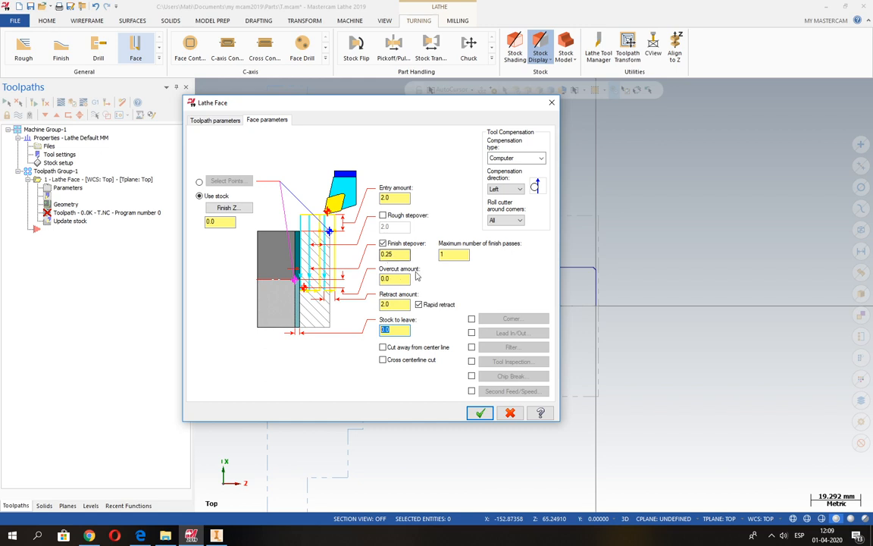
left_click(479, 412)
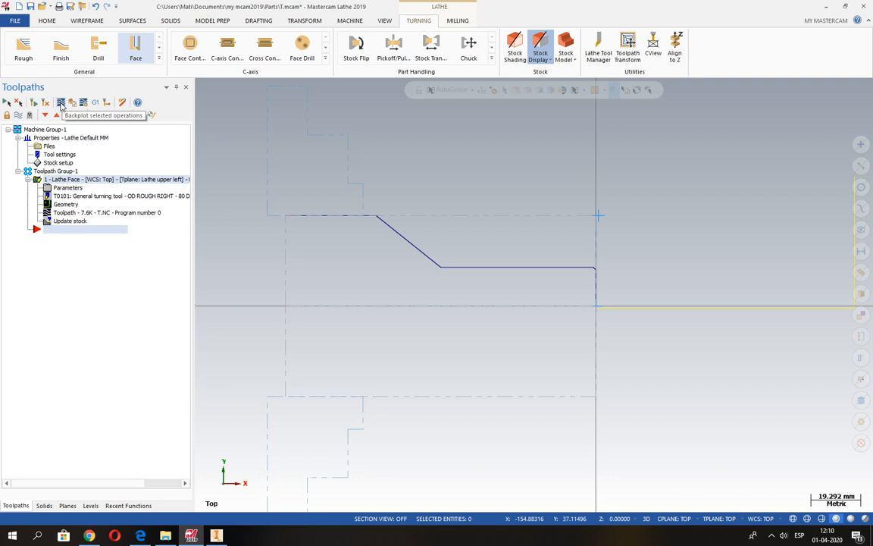
Step: Backplot the Face operation at a reduced playback speed
left_click(61, 103)
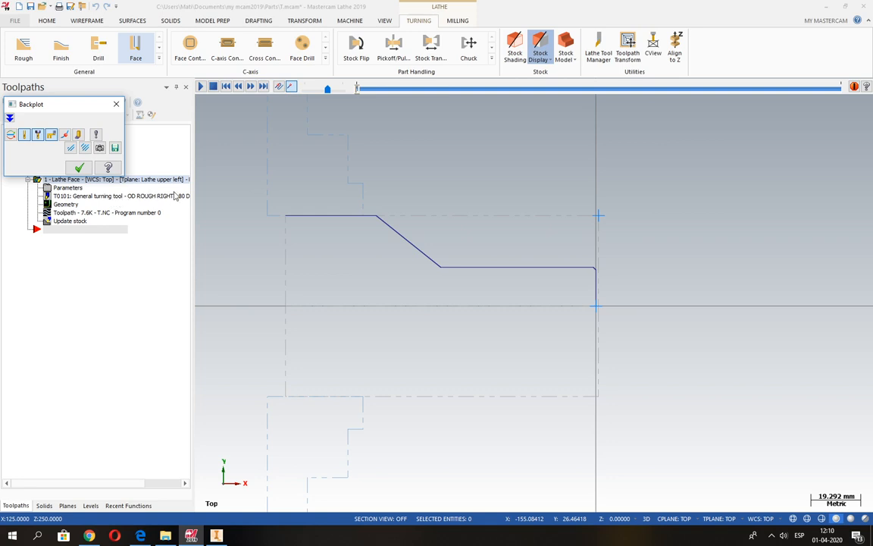
left_click(79, 168)
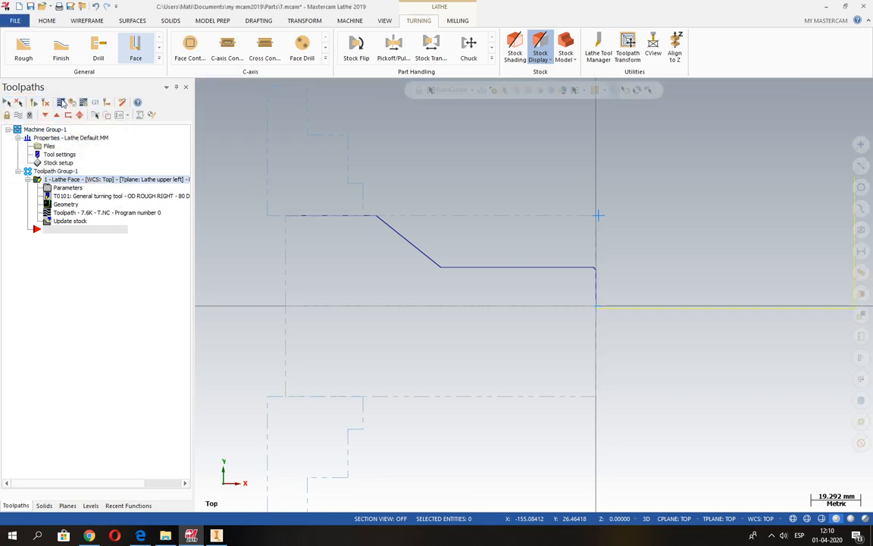
left_click(62, 103)
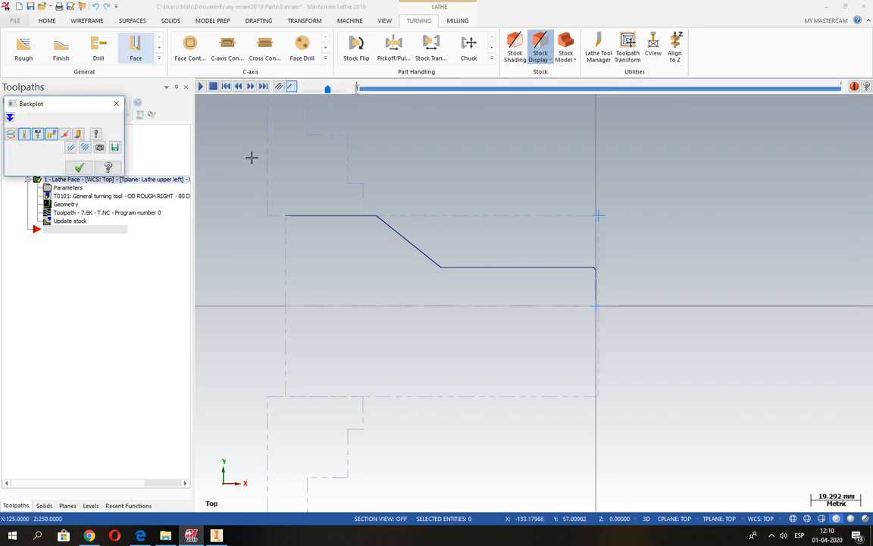
left_click(327, 89)
left_click_drag(327, 90, 316, 92)
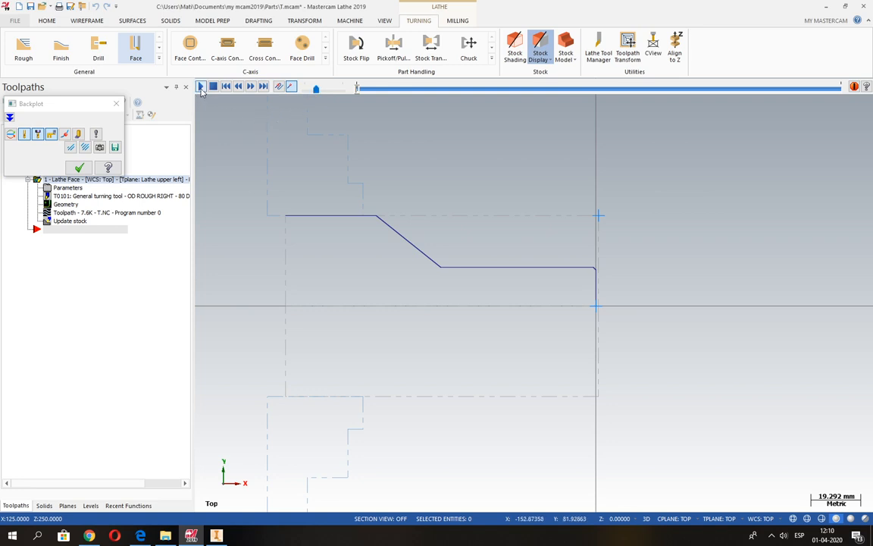
left_click(201, 88)
Step: Examine the tool's approach, facing cut and retract moves, raising the playback speed slightly, and close the backplot
scroll(347, 282, "down", 3)
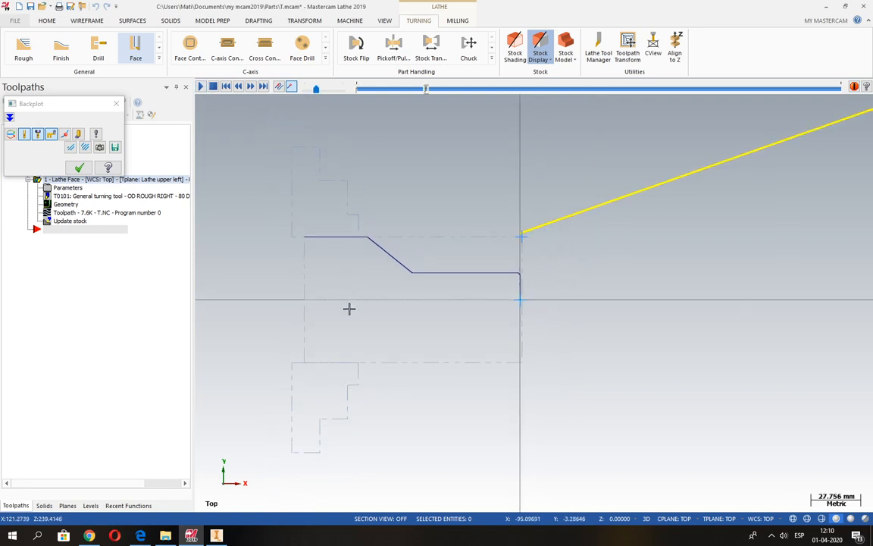
scroll(349, 311, "down", 2)
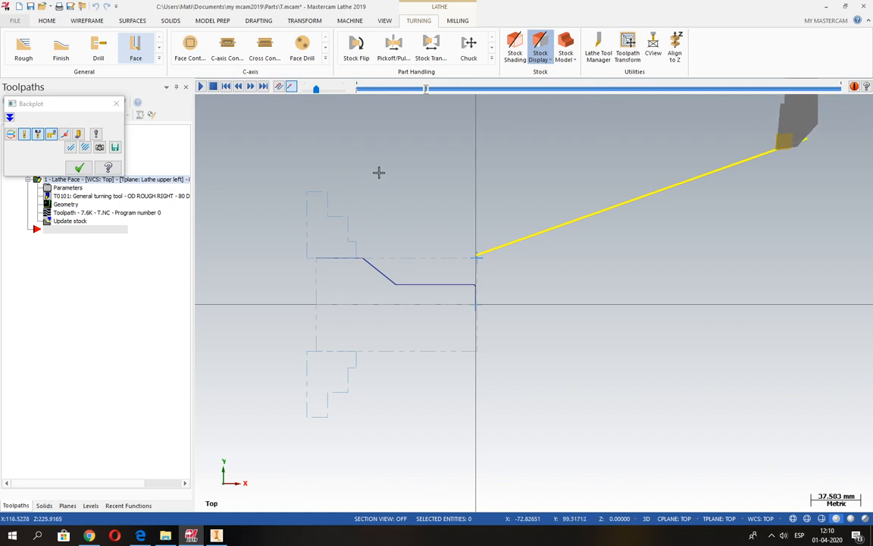
scroll(378, 172, "up", 2)
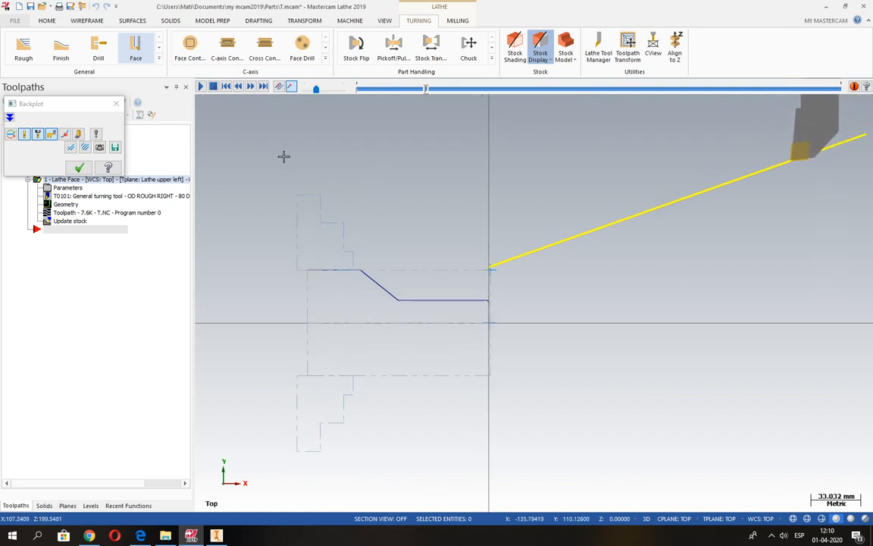
scroll(432, 322, "up", 1)
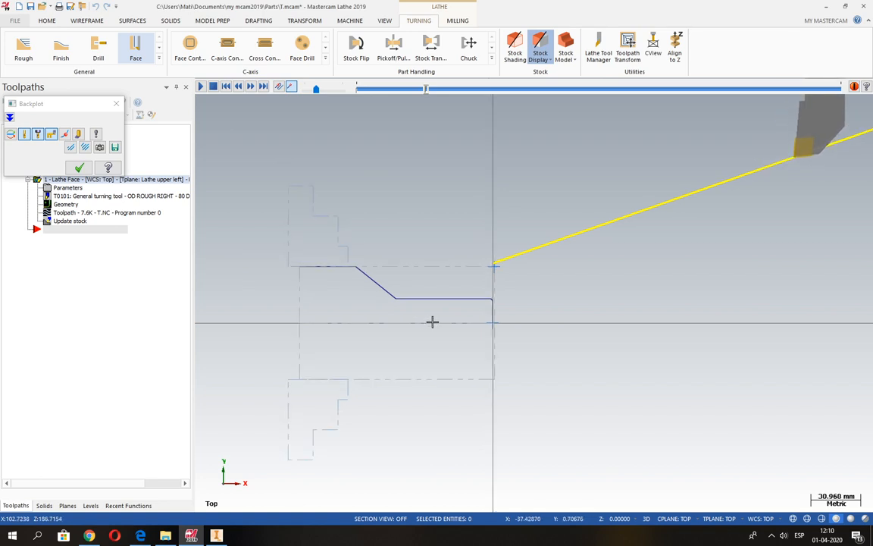
scroll(443, 322, "up", 3)
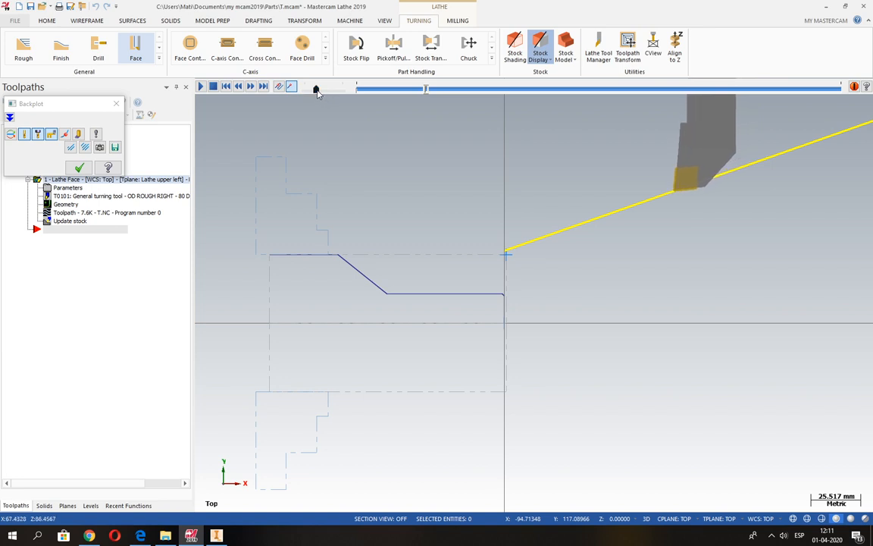
left_click_drag(317, 90, 324, 90)
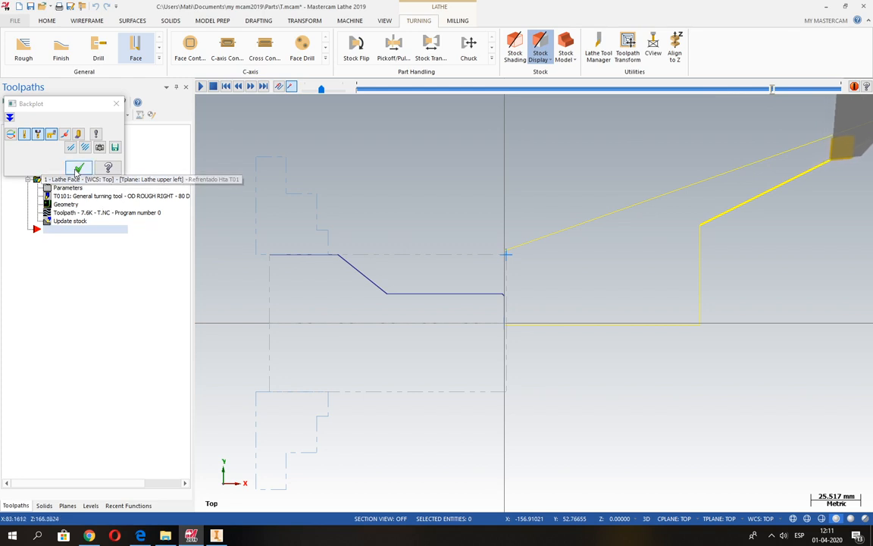
left_click(78, 169)
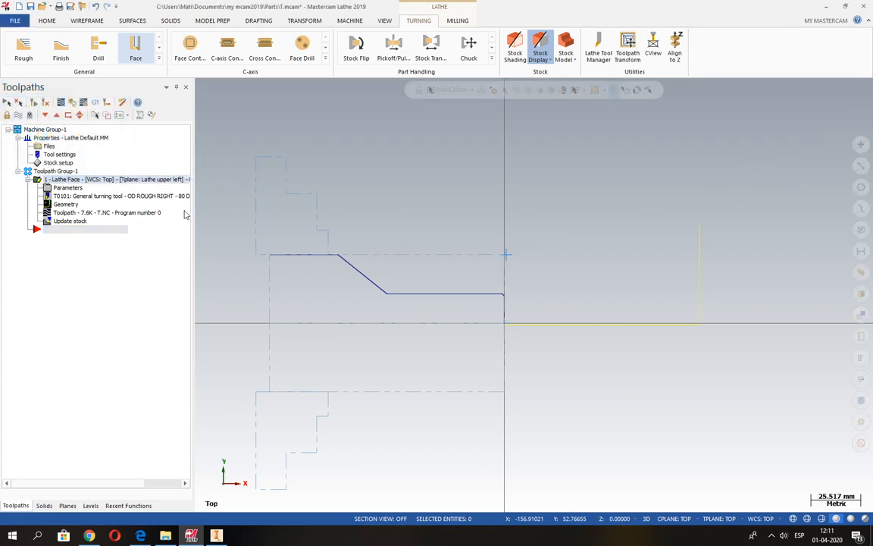
Step: Start a Rough toolpath and choose partial chaining for its boundary
scroll(561, 195, "down", 1)
scroll(464, 341, "down", 1)
scroll(464, 341, "up", 2)
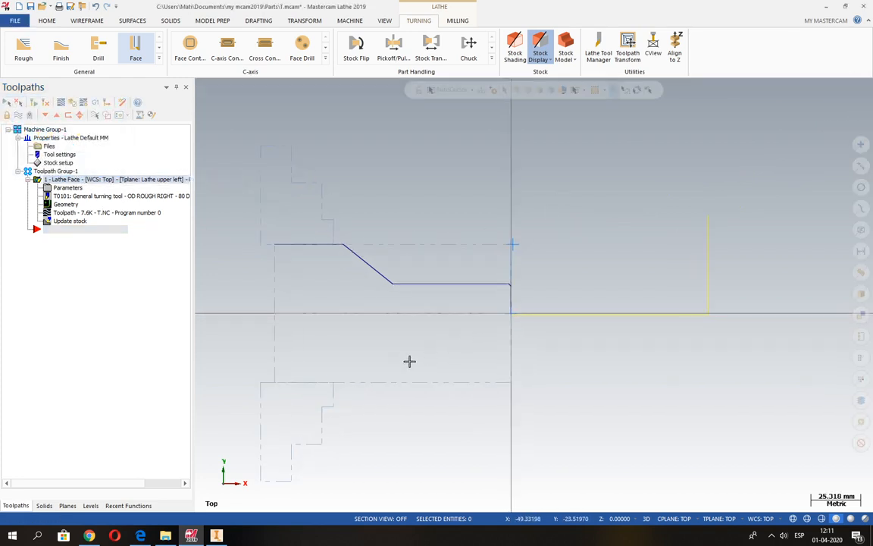
scroll(380, 375, "up", 1)
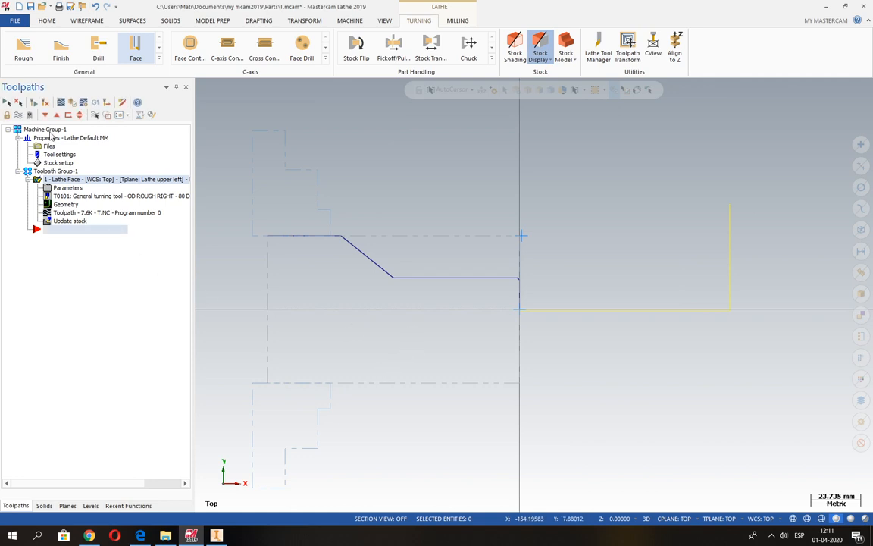
left_click(24, 47)
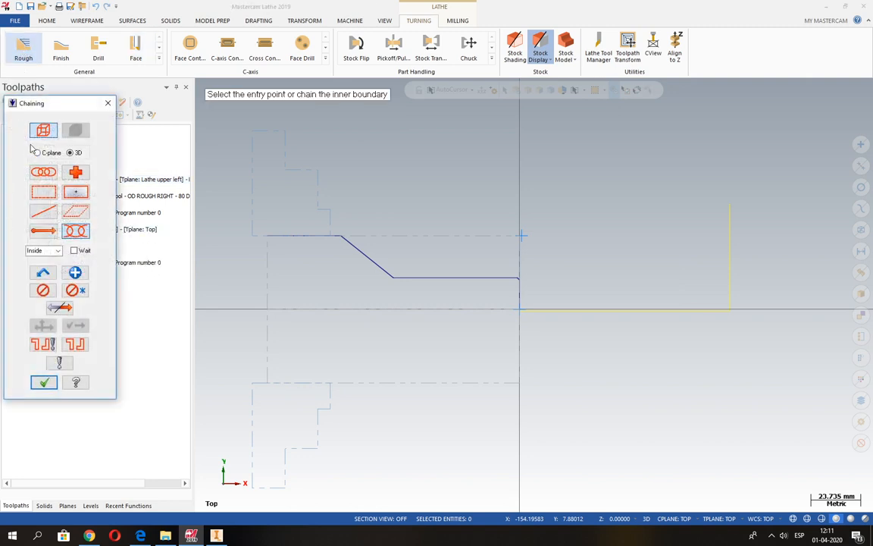
left_click_drag(55, 103, 225, 121)
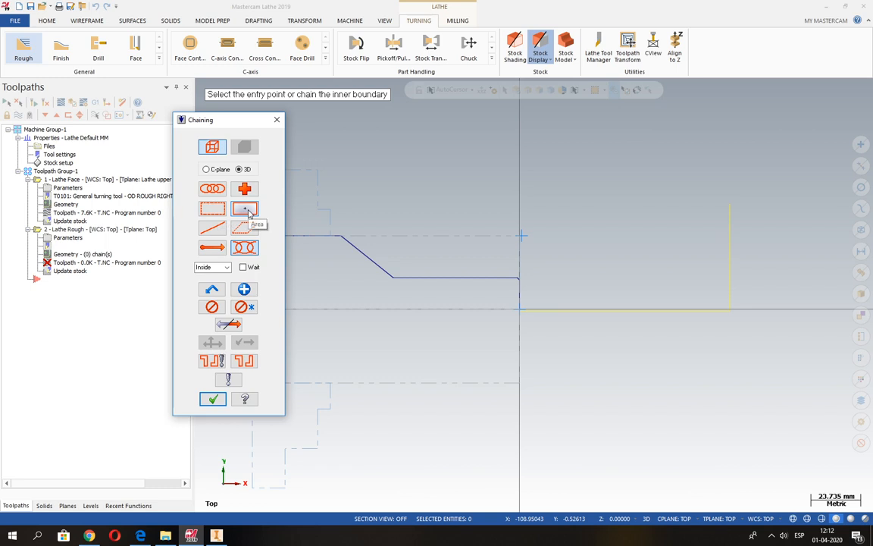
left_click(250, 249)
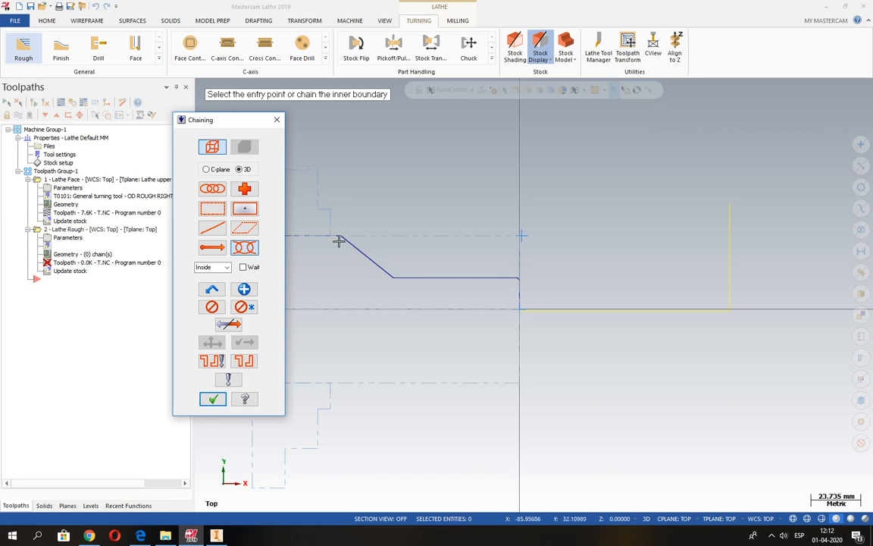
Step: Chain the part profile from the front chamfer to the tapered segment and accept the chain
scroll(531, 292, "up", 5)
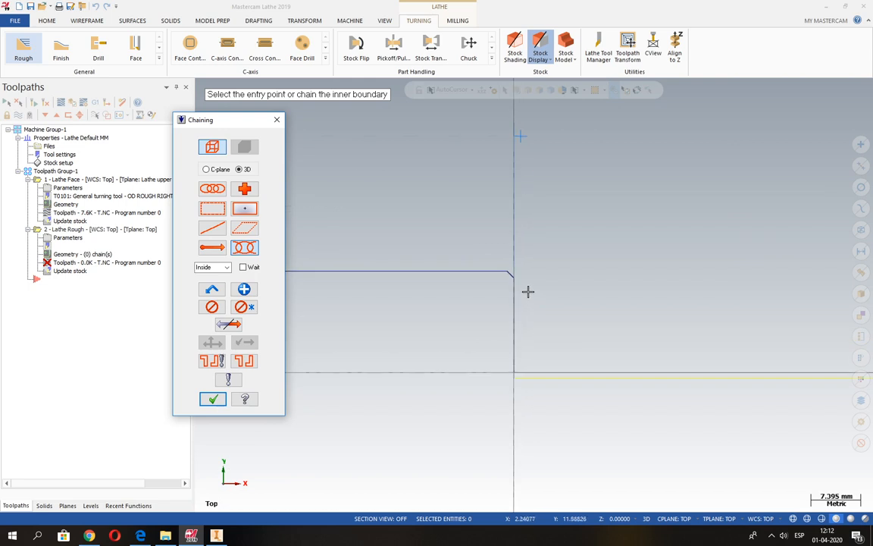
scroll(529, 291, "up", 3)
left_click(491, 259)
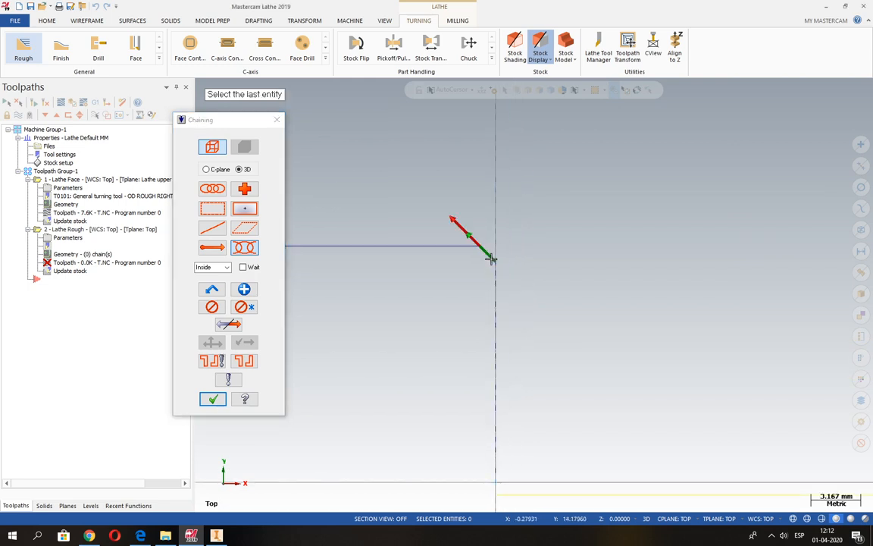
scroll(688, 334, "down", 7)
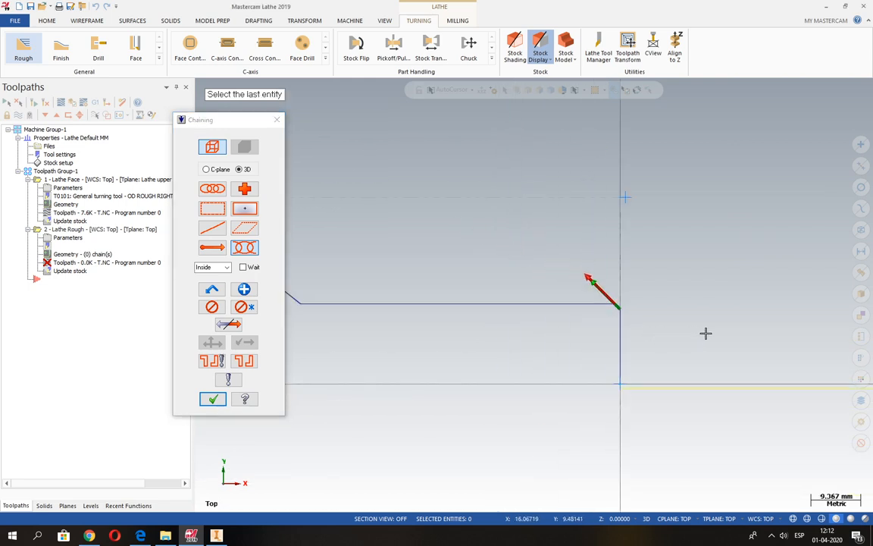
scroll(709, 332, "down", 1)
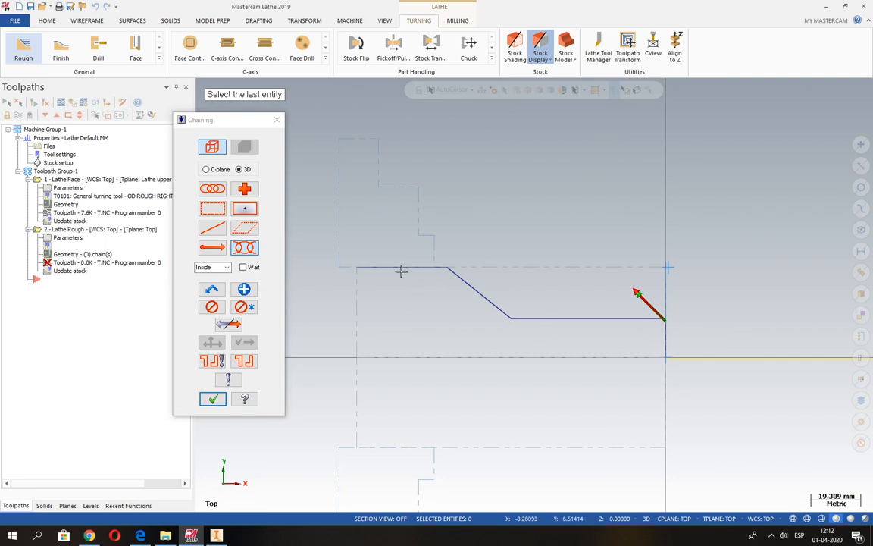
scroll(435, 287, "up", 2)
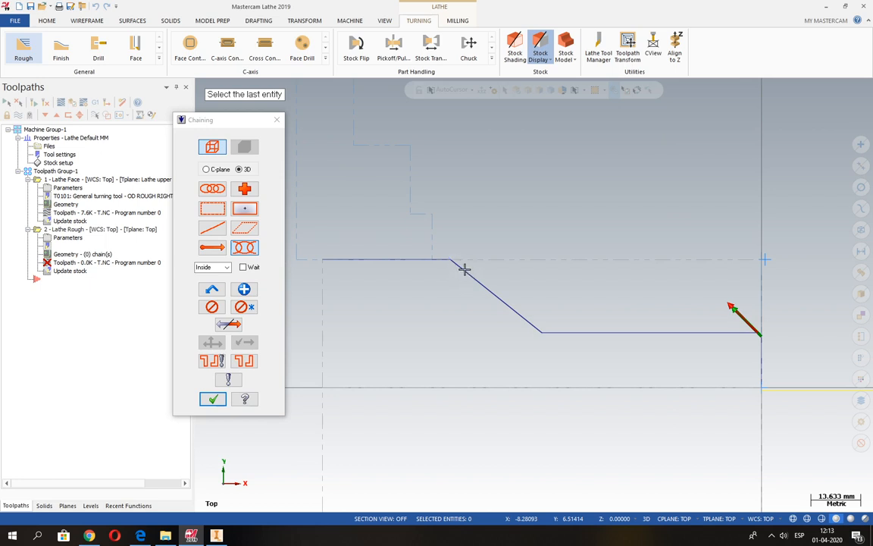
left_click(462, 268)
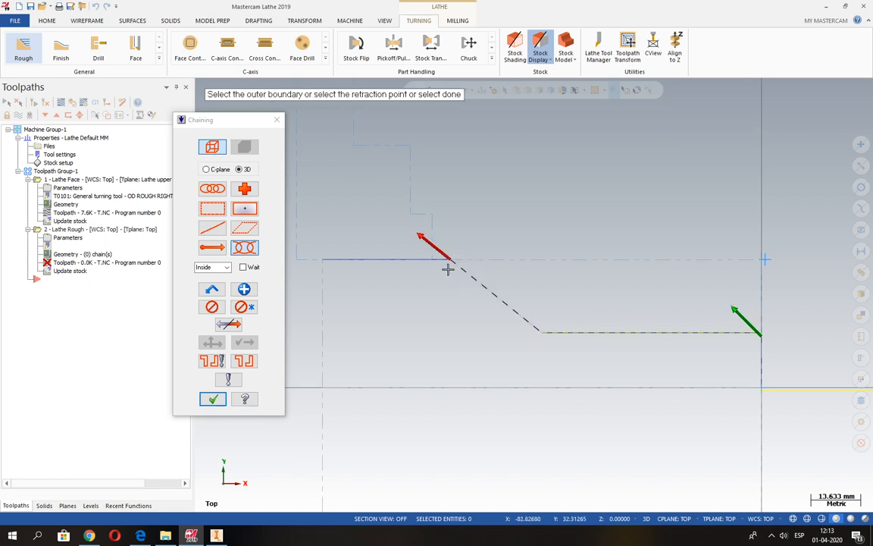
left_click(219, 402)
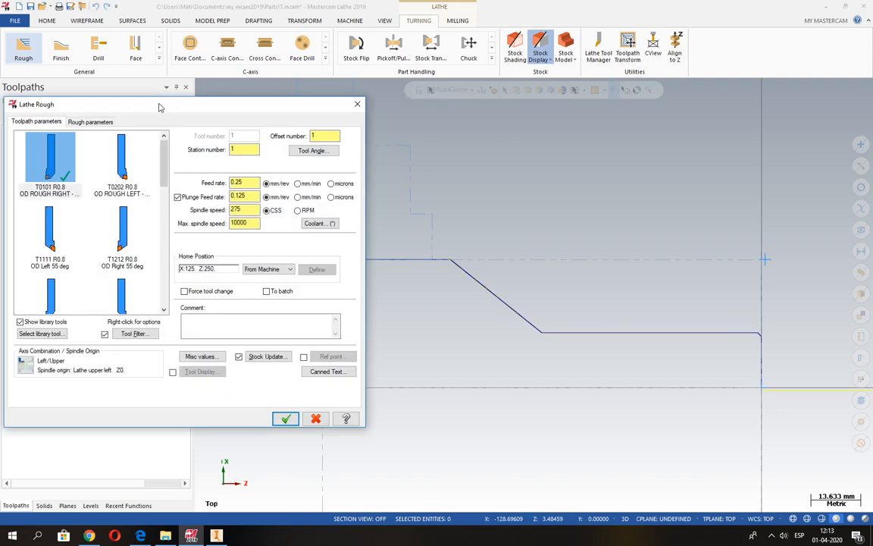
Step: Set the Rough toolpath's feed rate to 0.15 mm/rev and disable the plunge feed rate
left_click_drag(145, 103, 297, 94)
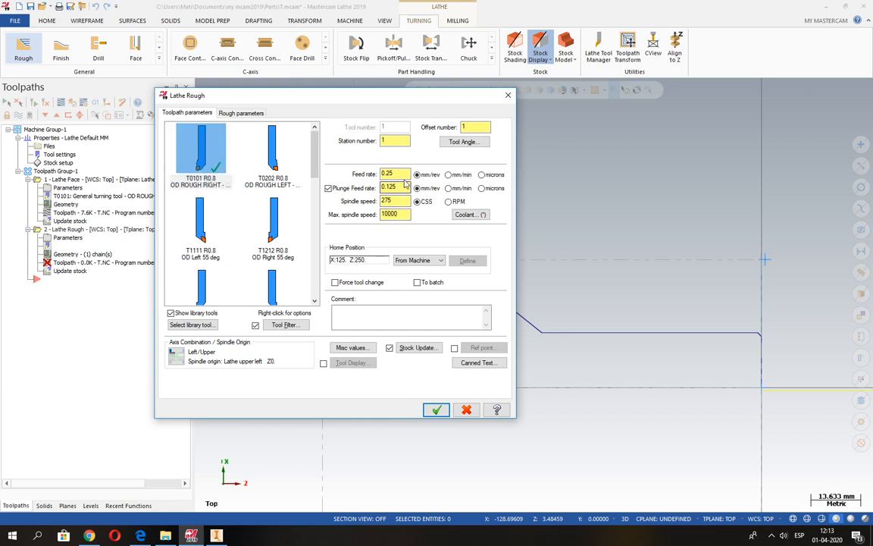
left_click_drag(400, 175, 353, 175)
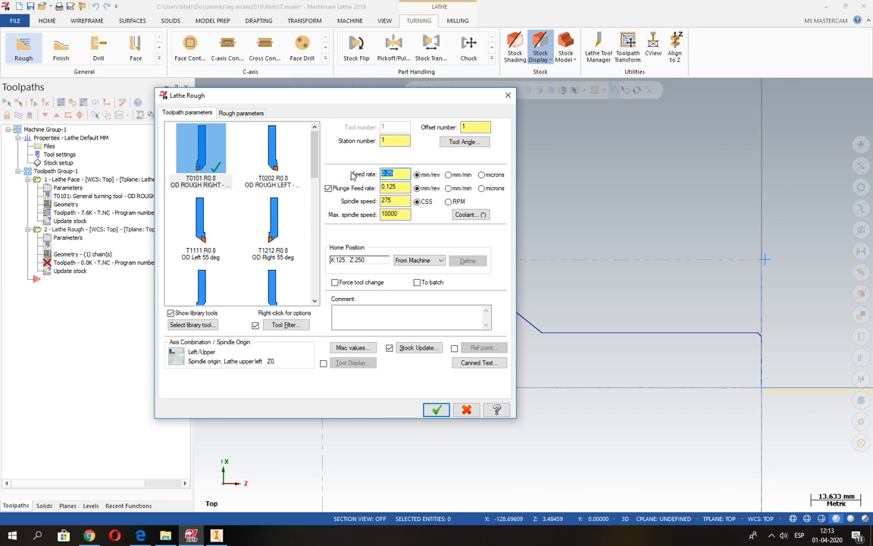
type("1")
left_click(328, 188)
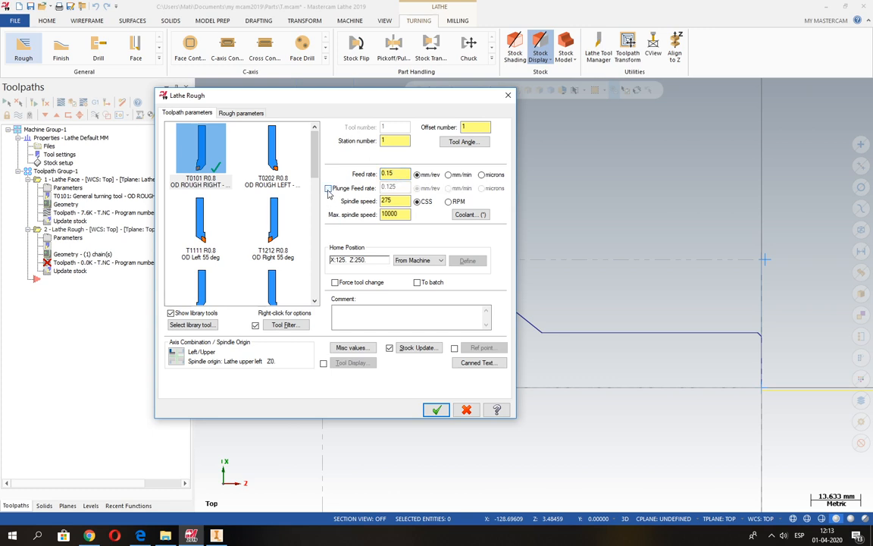
Step: Set the Rough toolpath's spindle speed to 180 CSS and its maximum spindle speed to 3000
double_click(388, 201)
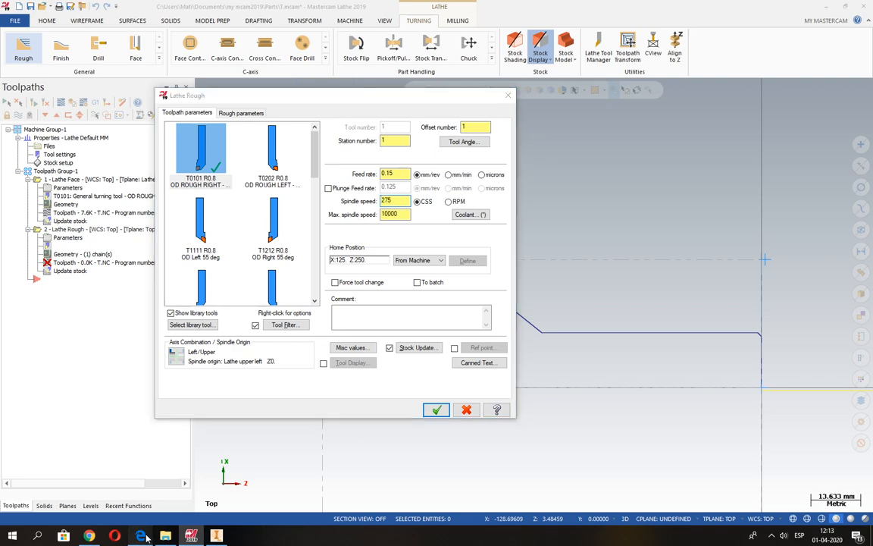
left_click(141, 537)
left_click(142, 537)
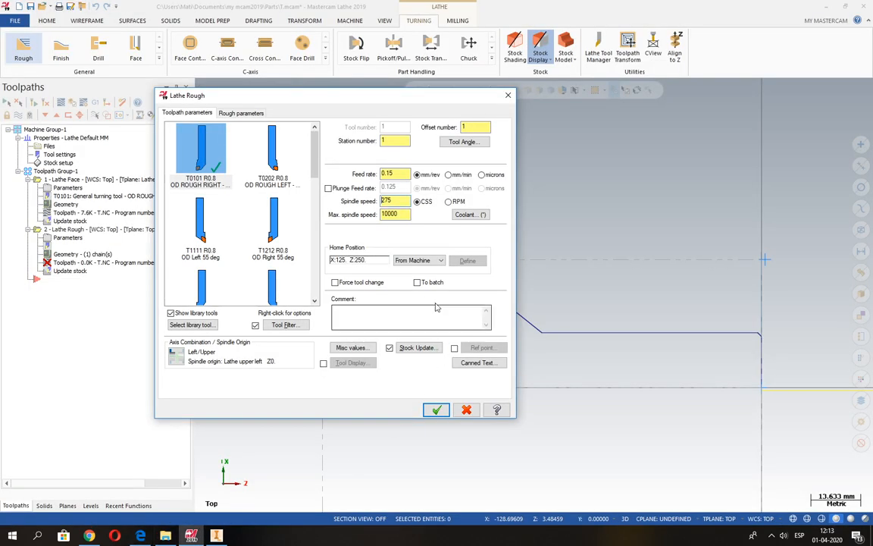
type("1")
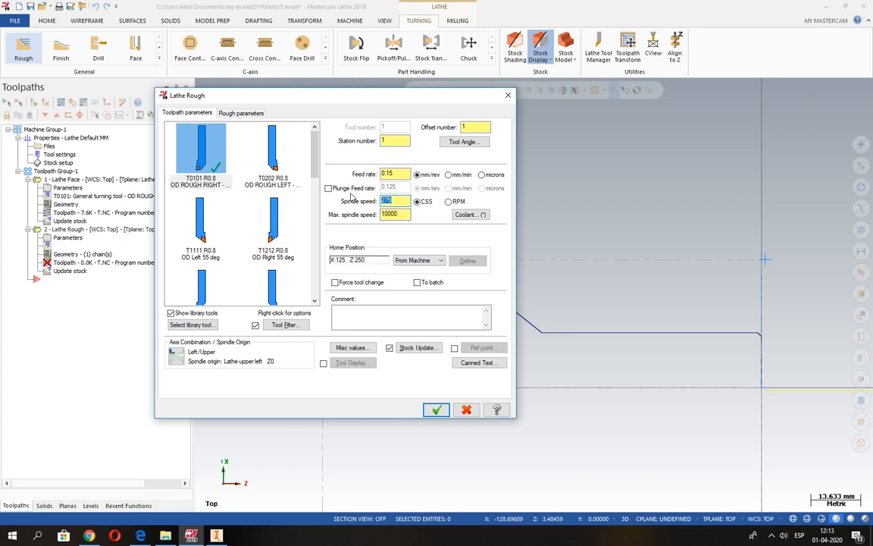
type("80")
left_click(407, 214)
key("BackSpace")
key("BackSpace")
key("BackSpace")
key("BackSpace")
key("BackSpace")
type("3")
Step: Accept the coolant settings with Flood on and enter the Rough toolpath comment "Desbaste Hta T01"
left_click(471, 214)
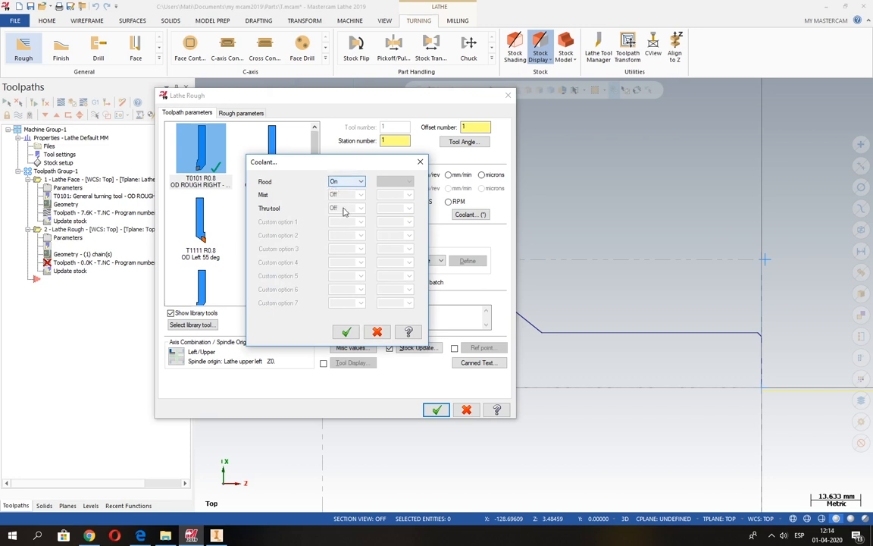
left_click(346, 332)
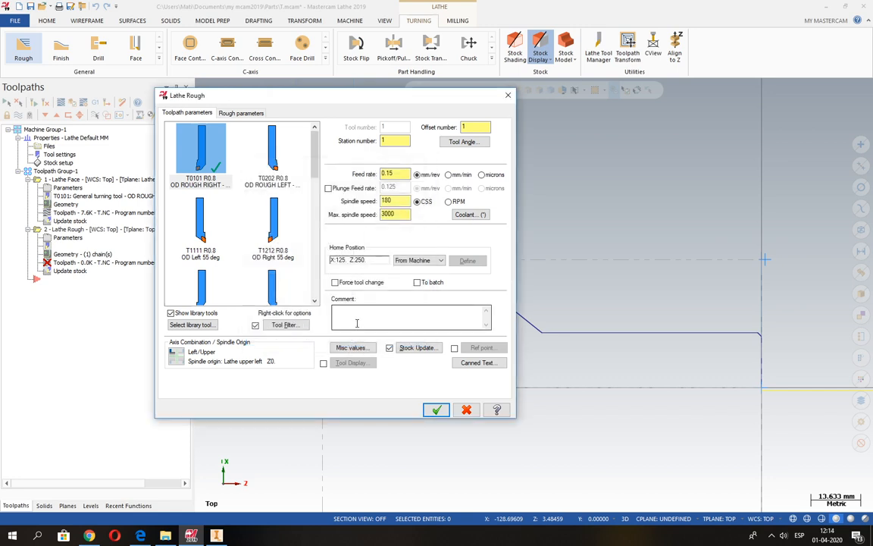
left_click(355, 321)
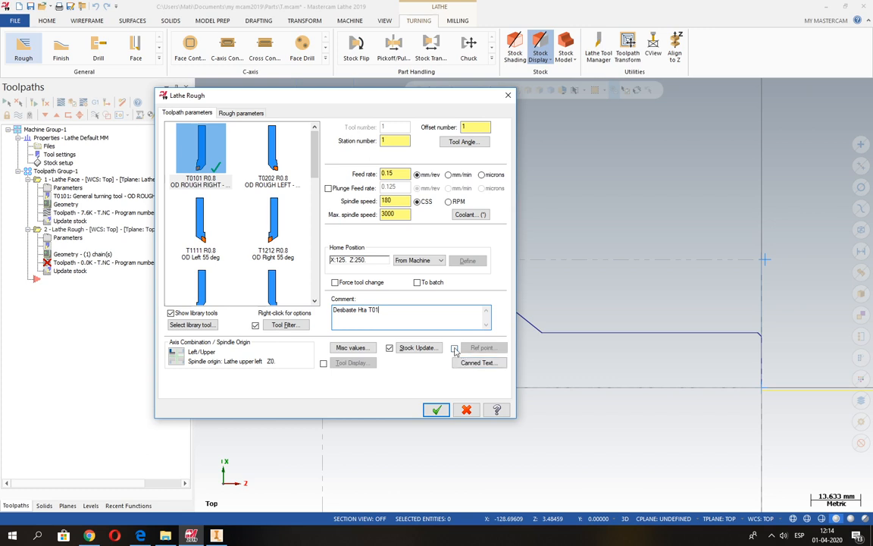
Step: Enable reference points for the Rough toolpath with approach disabled and an absolute retract point at X 50, Z 100
left_click(455, 349)
left_click(482, 347)
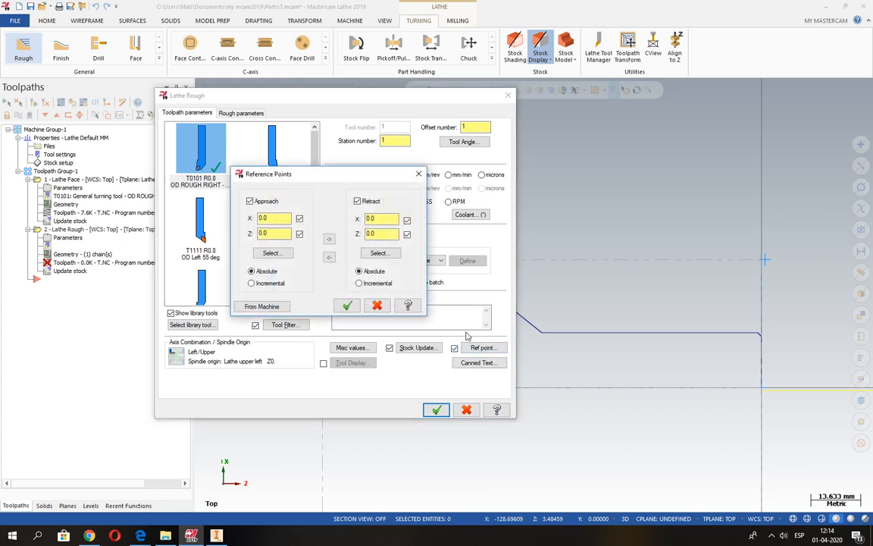
left_click(251, 204)
left_click_drag(386, 220, 346, 225)
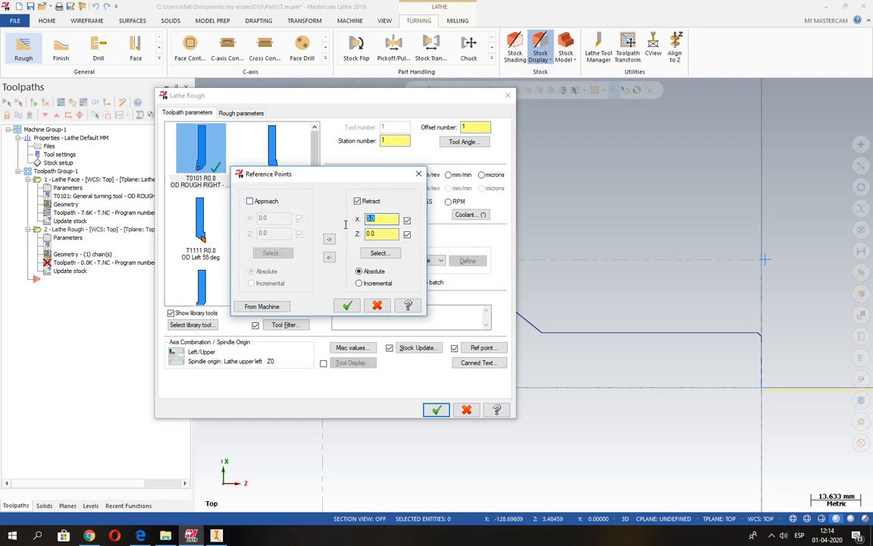
type("50.0")
key("Tab")
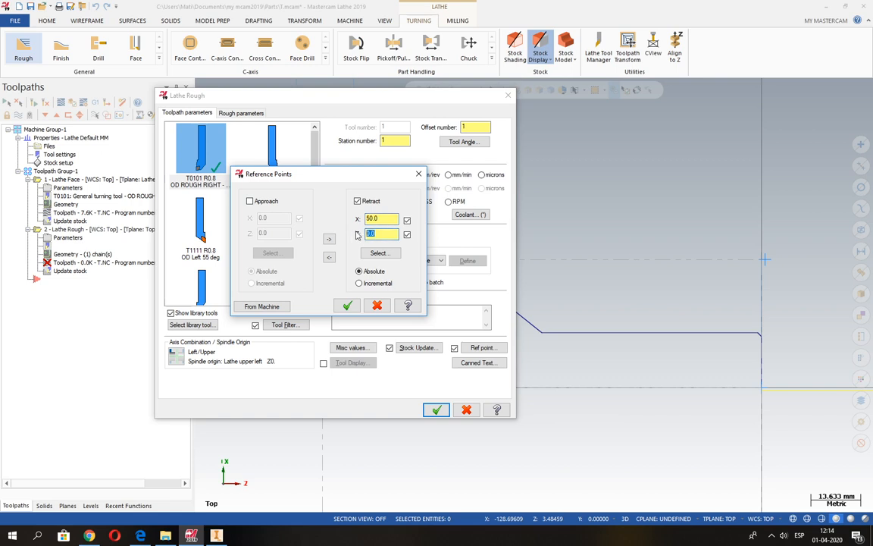
type("1")
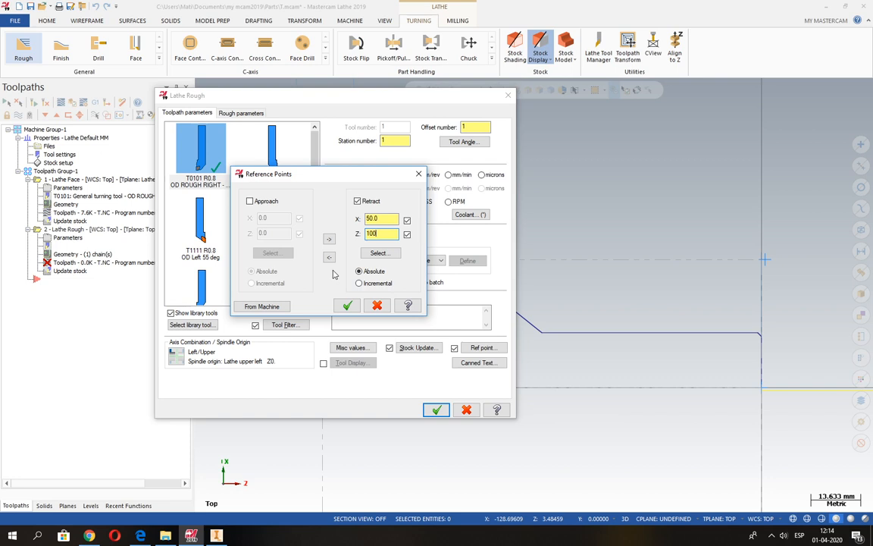
left_click(349, 307)
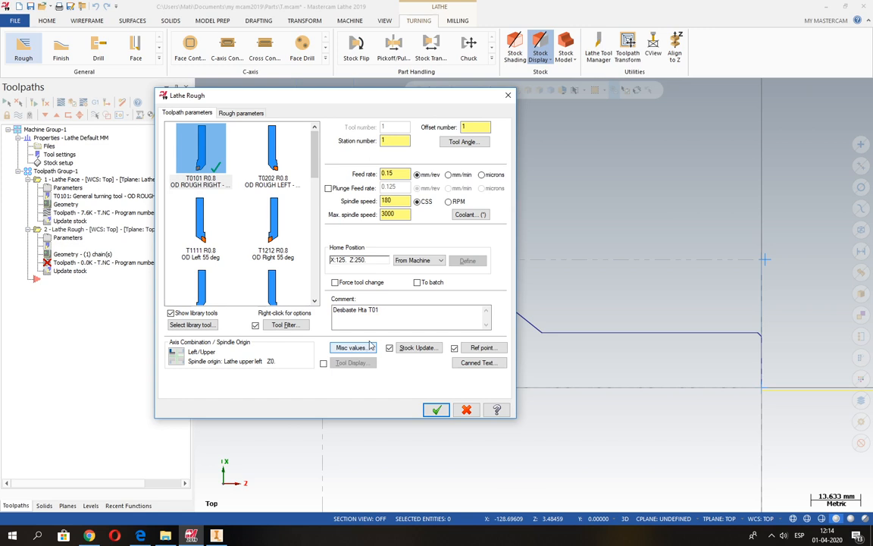
Step: Set the rough entry amount to 2.0, keeping depth of cut 2.0 and stock to leave 0.2 in X and Z, and generate the toolpath
left_click(228, 112)
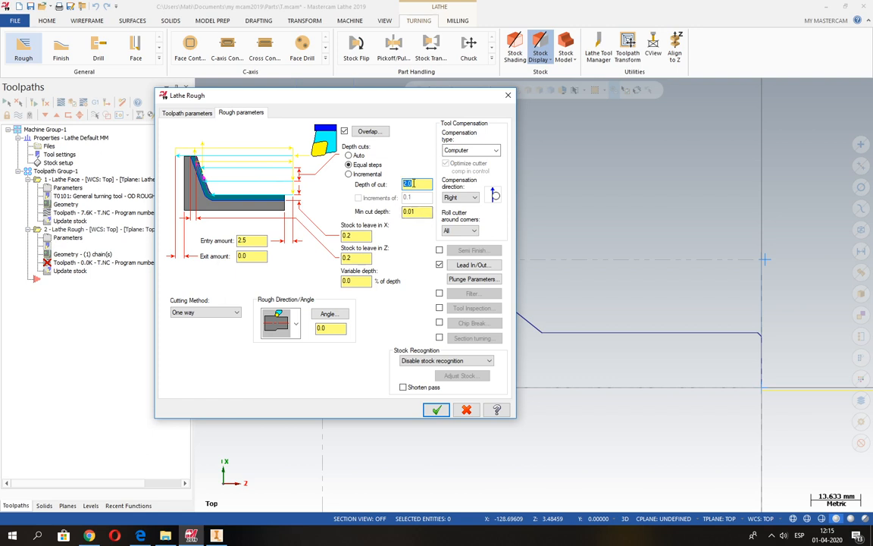
left_click_drag(413, 183, 396, 185)
left_click(339, 236)
key("Tab")
left_click_drag(414, 184, 388, 184)
left_click_drag(355, 236, 344, 260)
type(".0")
left_click(445, 412)
scroll(246, 302, "down", 1)
scroll(246, 302, "down", 1)
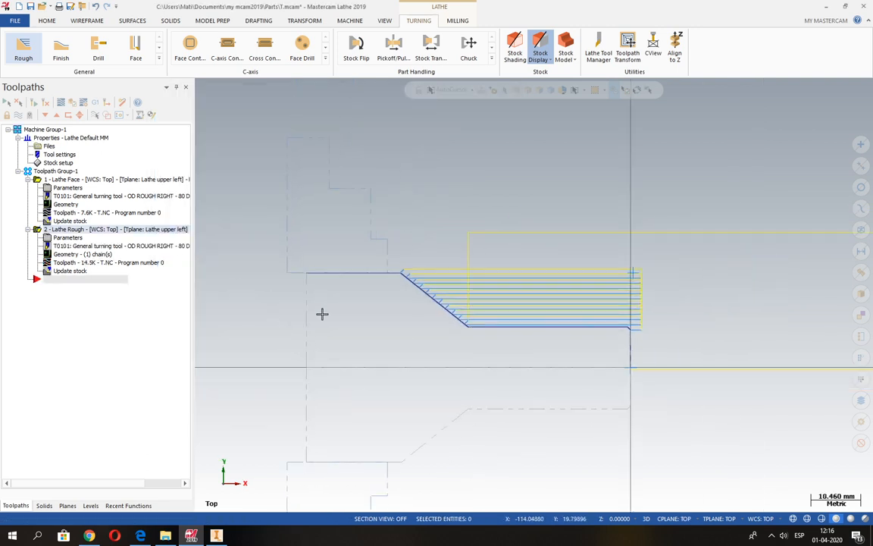
scroll(315, 151, "down", 2)
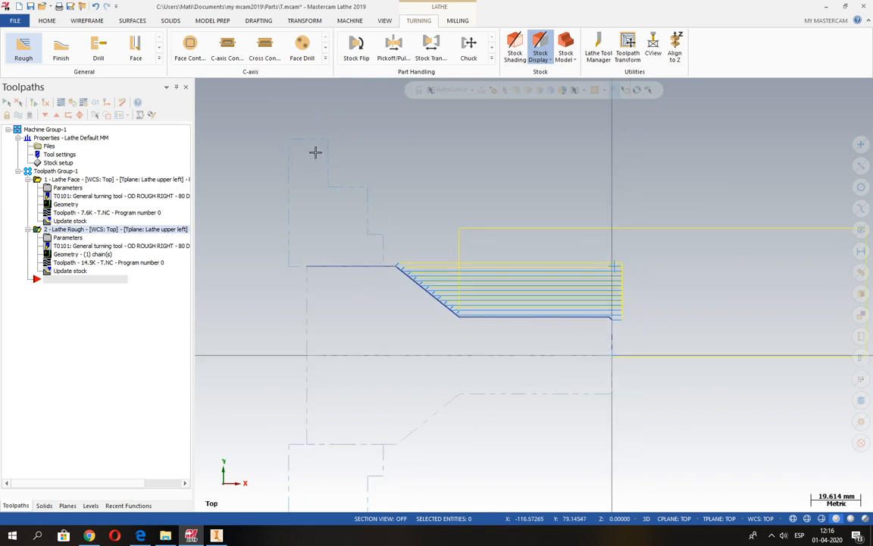
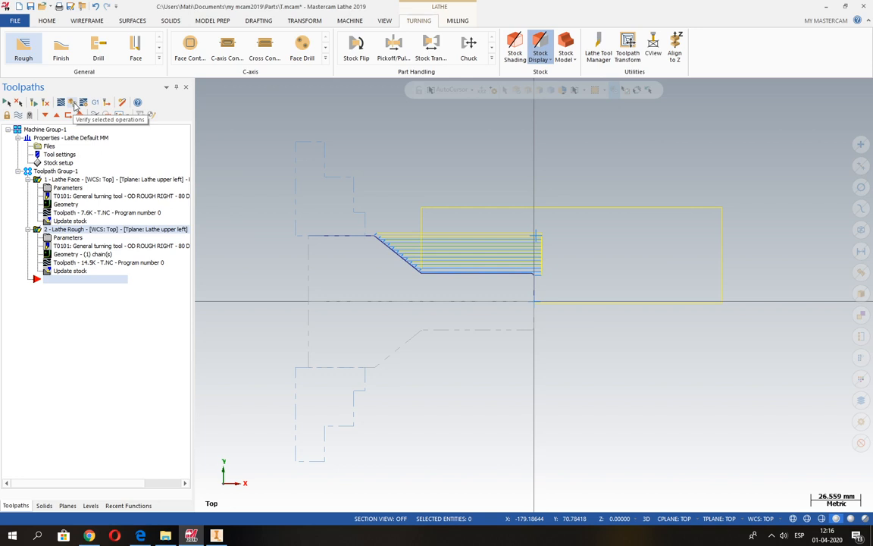
Step: Verify the facing and roughing operations by simulating the machining in isometric view at a slower playback speed
left_click(73, 104)
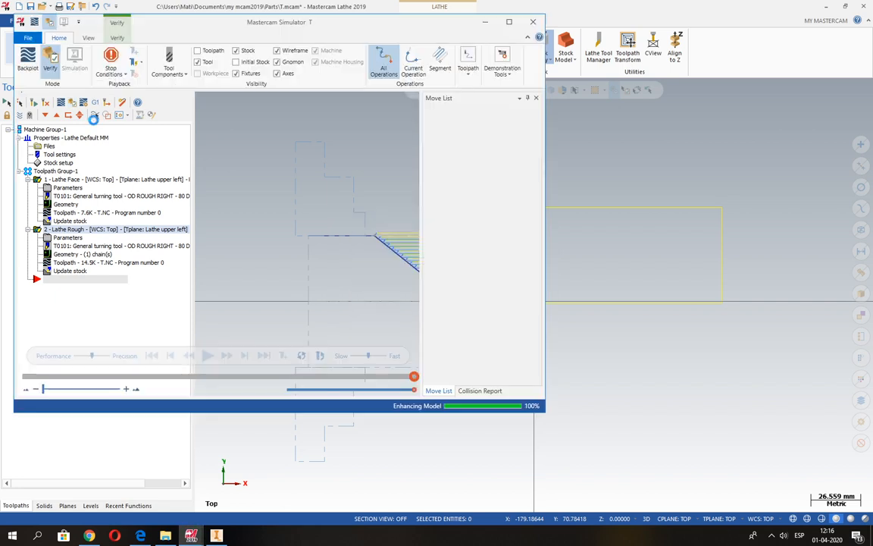
left_click(511, 22)
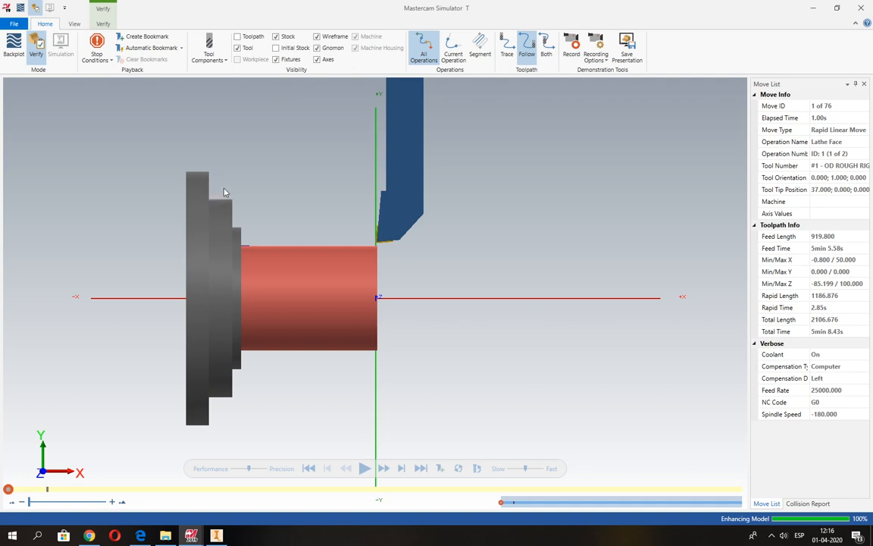
left_click(74, 24)
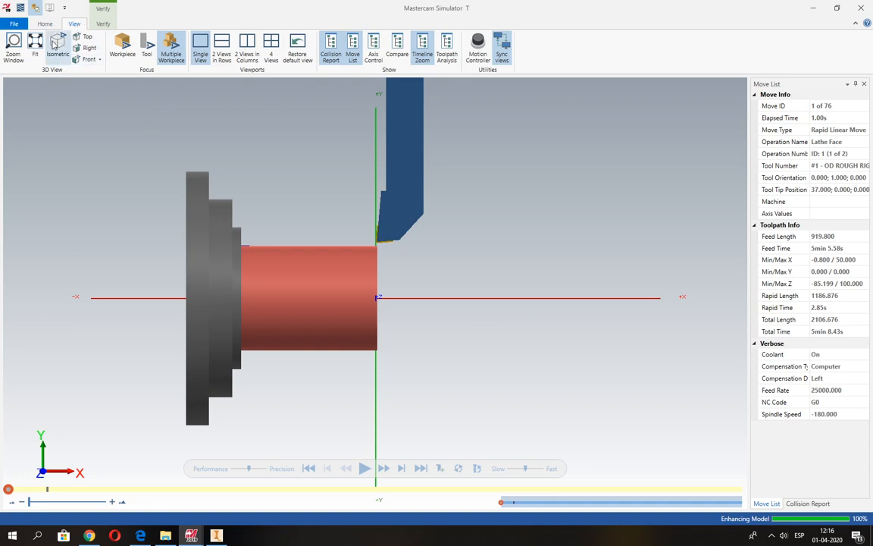
left_click(58, 45)
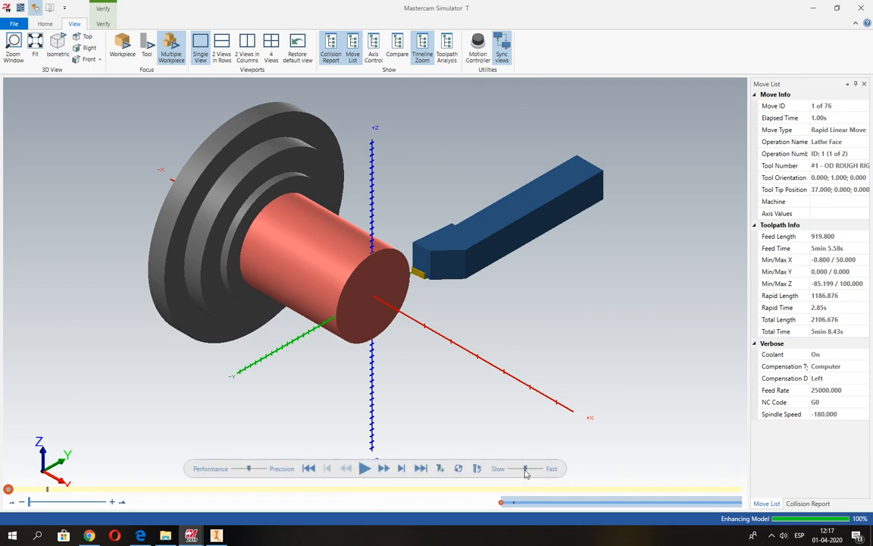
left_click_drag(526, 470, 518, 470)
left_click(364, 468)
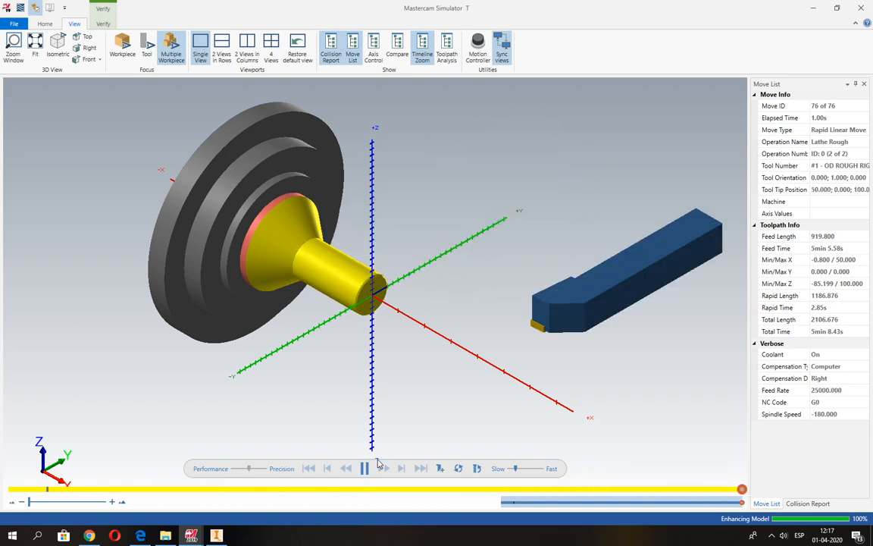
left_click(818, 10)
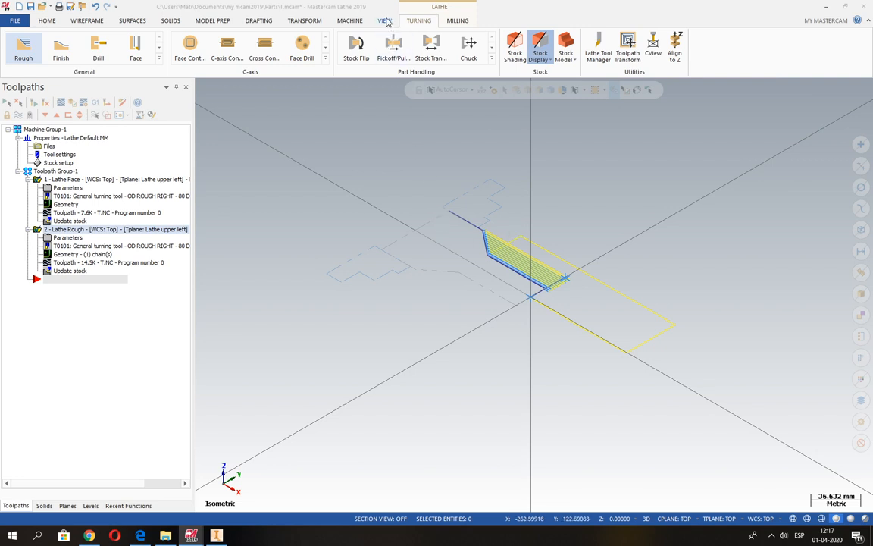
Step: Return the part's graphics view to Top
left_click(386, 20)
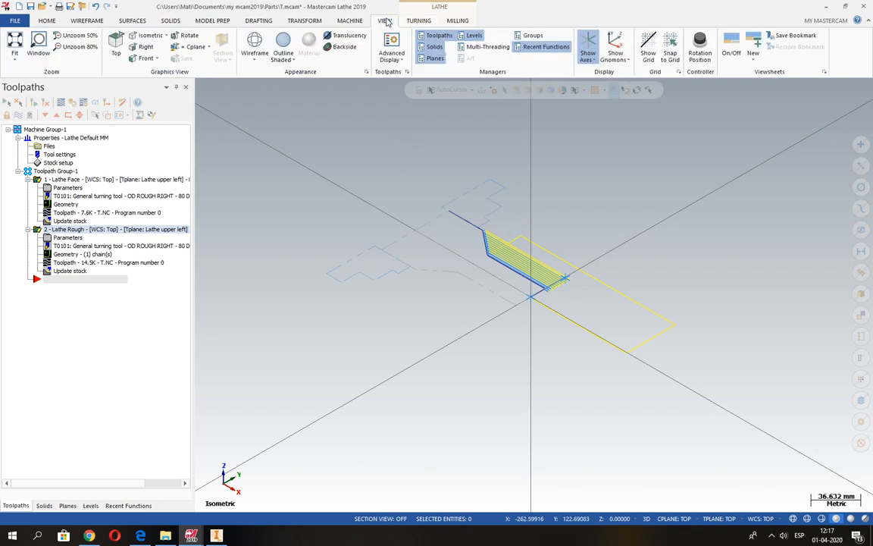
left_click(114, 39)
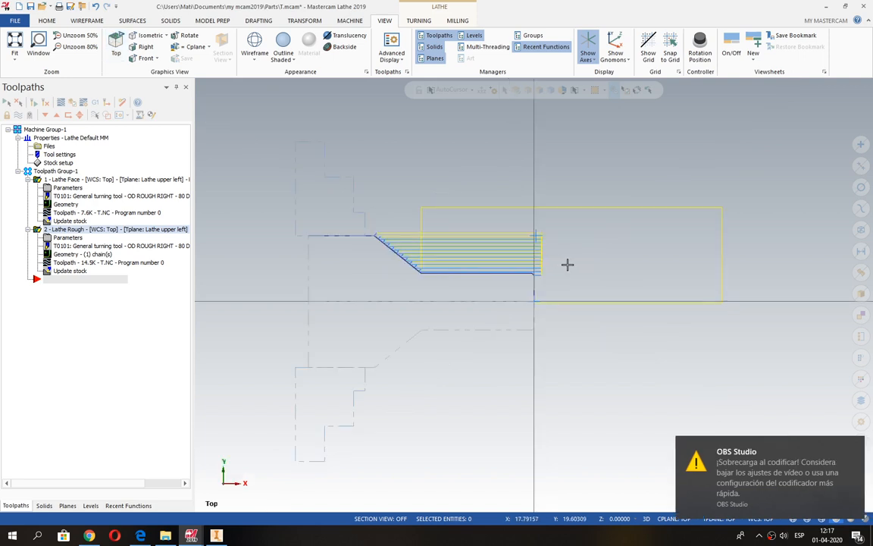
scroll(453, 257, "up", 1)
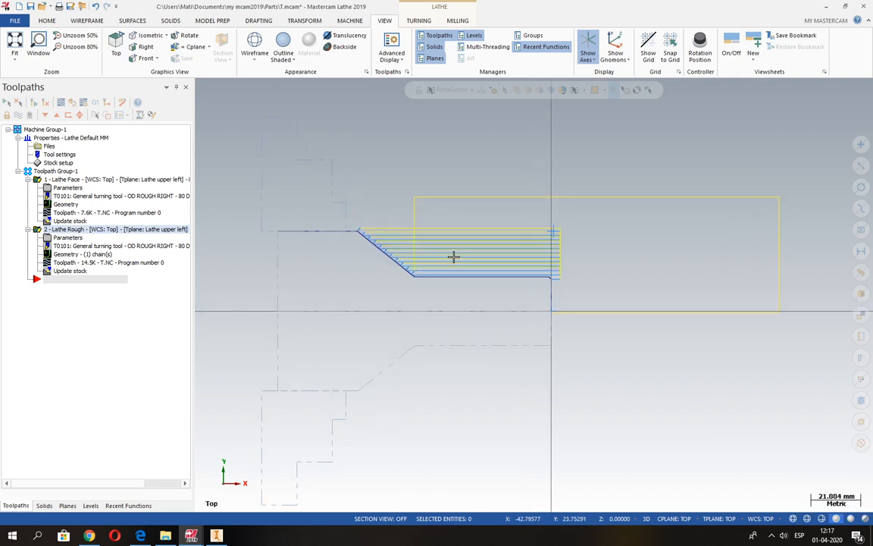
scroll(454, 257, "up", 1)
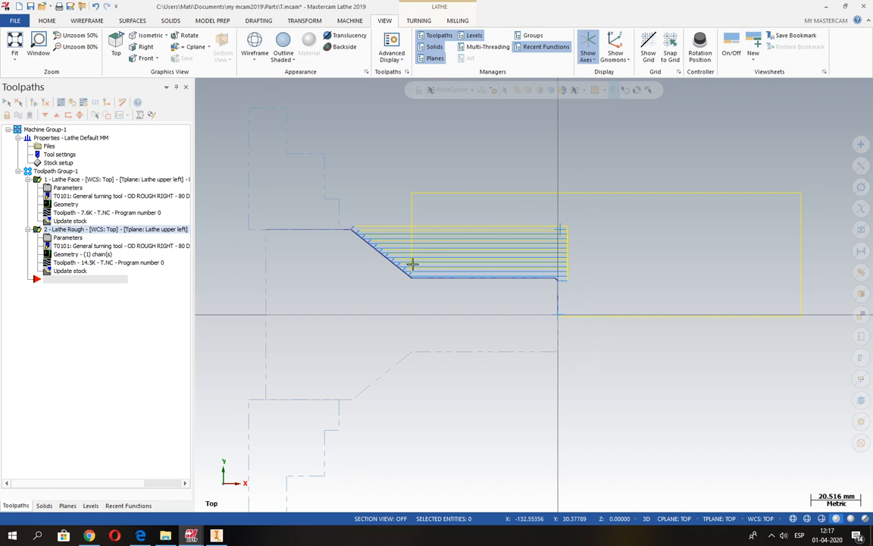
left_click(18, 115)
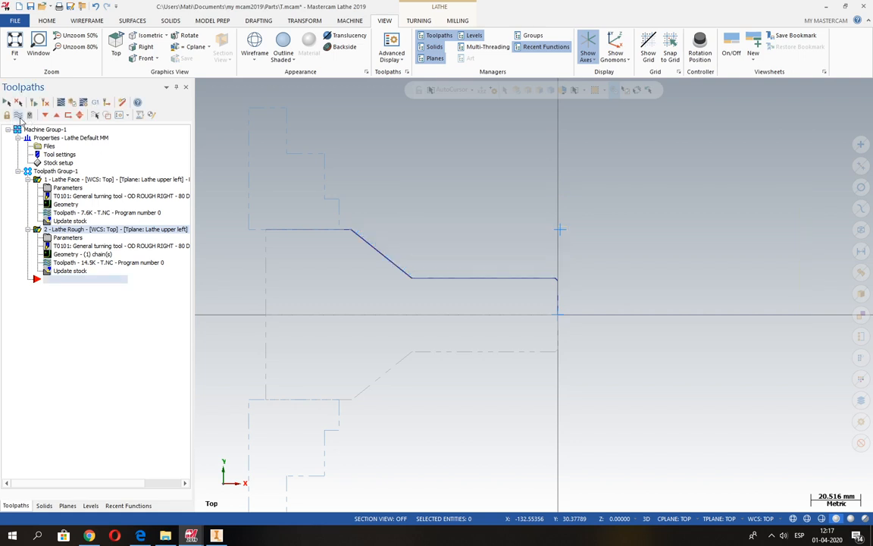
left_click(19, 115)
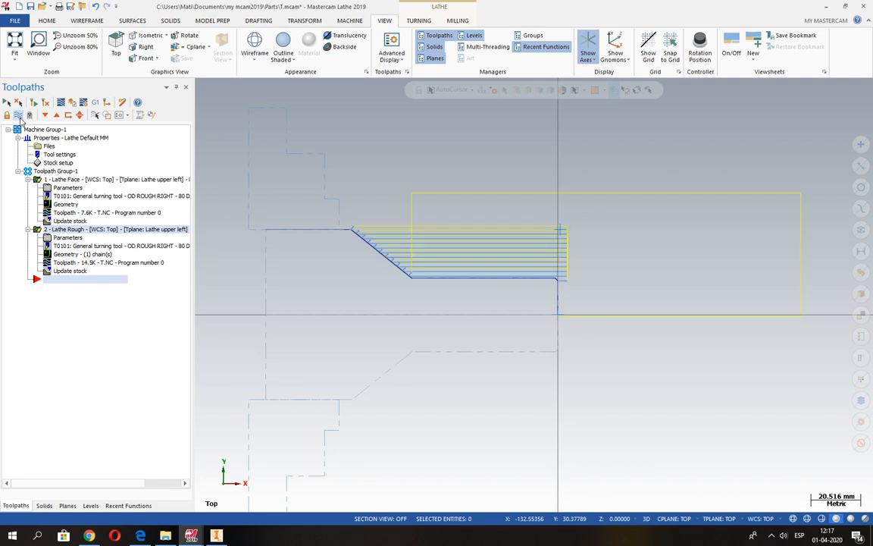
left_click(18, 114)
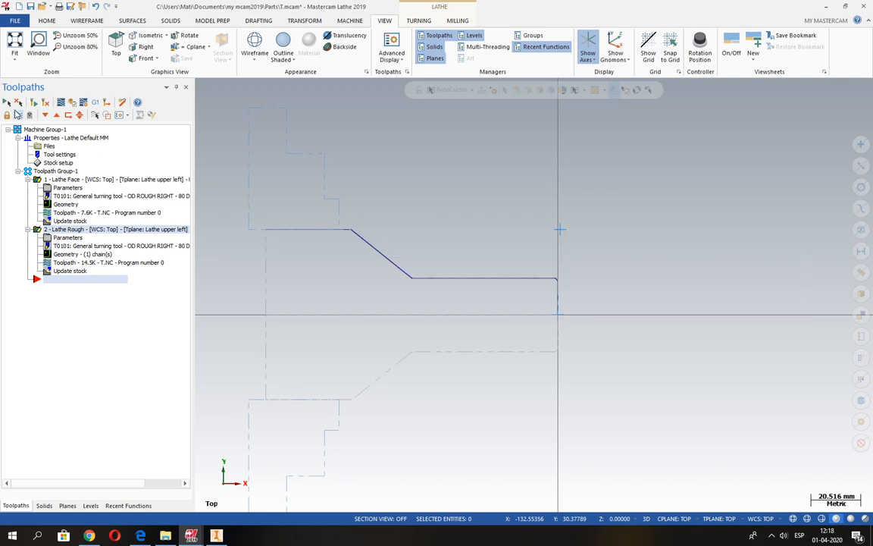
left_click(18, 115)
left_click(18, 114)
left_click(18, 115)
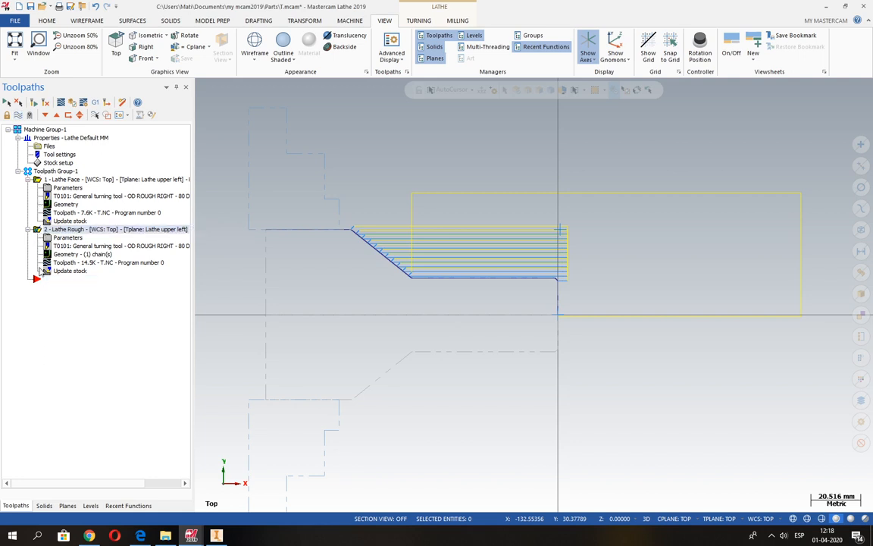
Step: Hide the displayed toolpaths of both the Lathe Face and Lathe Rough operations
left_click(37, 180)
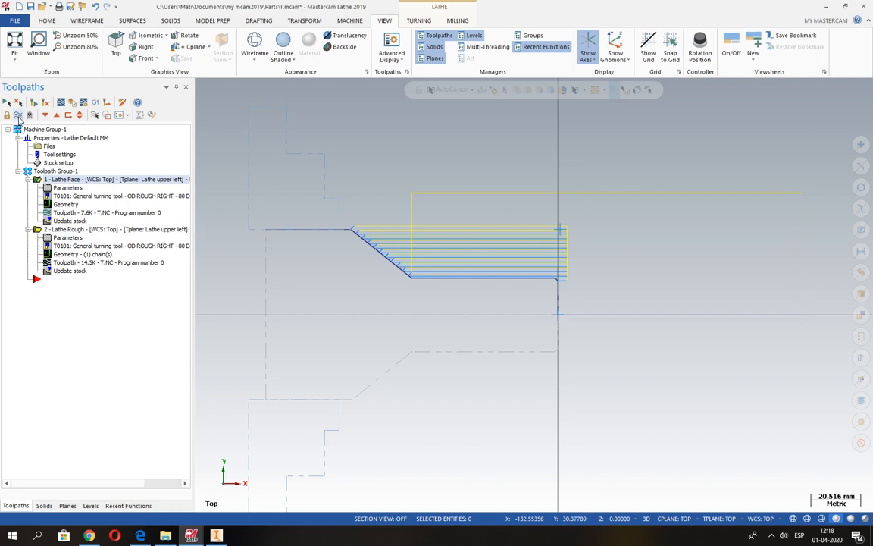
left_click(42, 229)
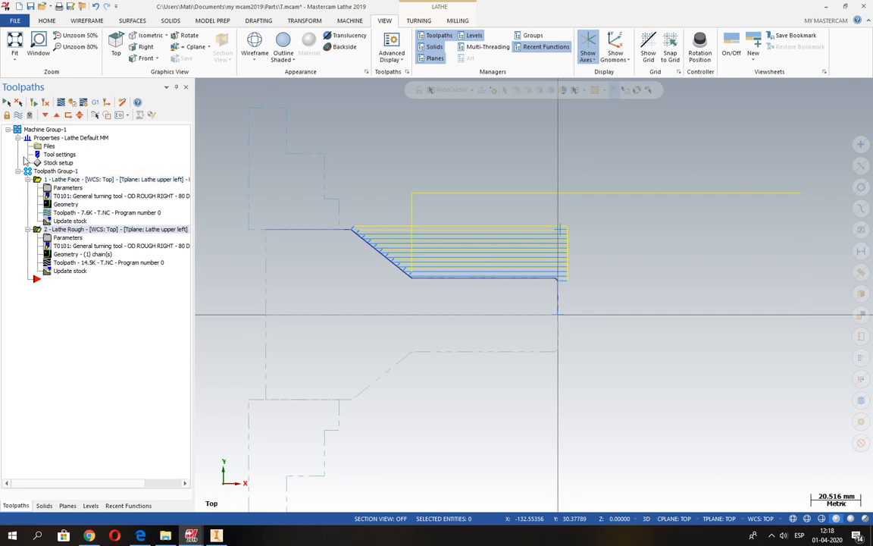
left_click(19, 115)
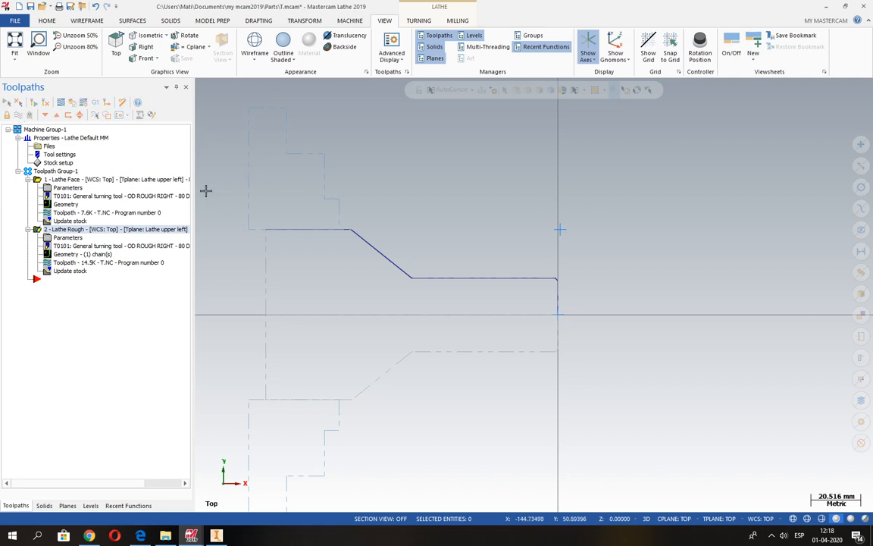
Step: Create a Finish toolpath on the last-used contour chain with tool T2121 R0.8 OD FINISH RIGHT - 35 DEG
left_click(425, 24)
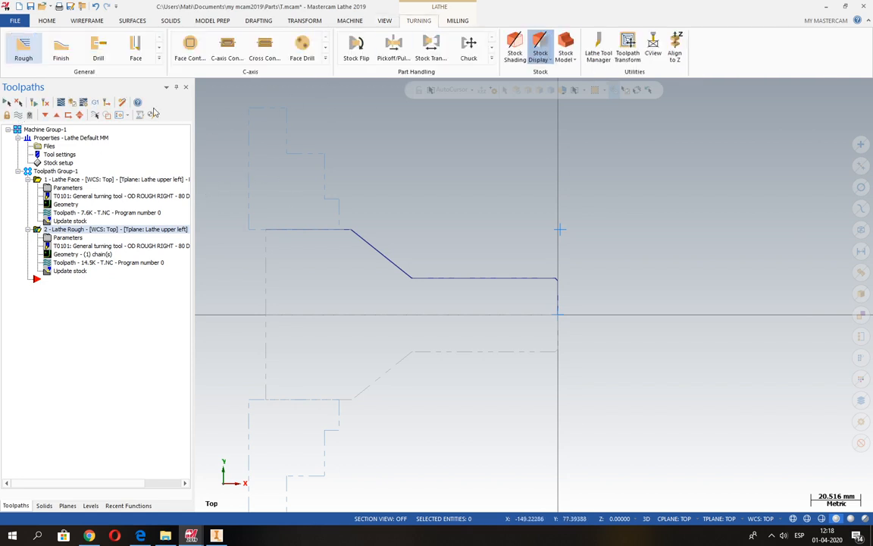
left_click(61, 49)
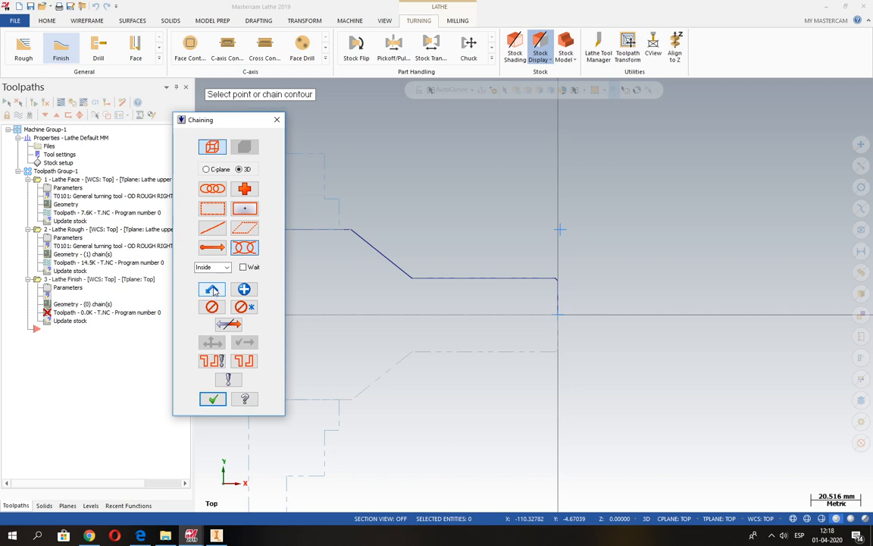
left_click(213, 289)
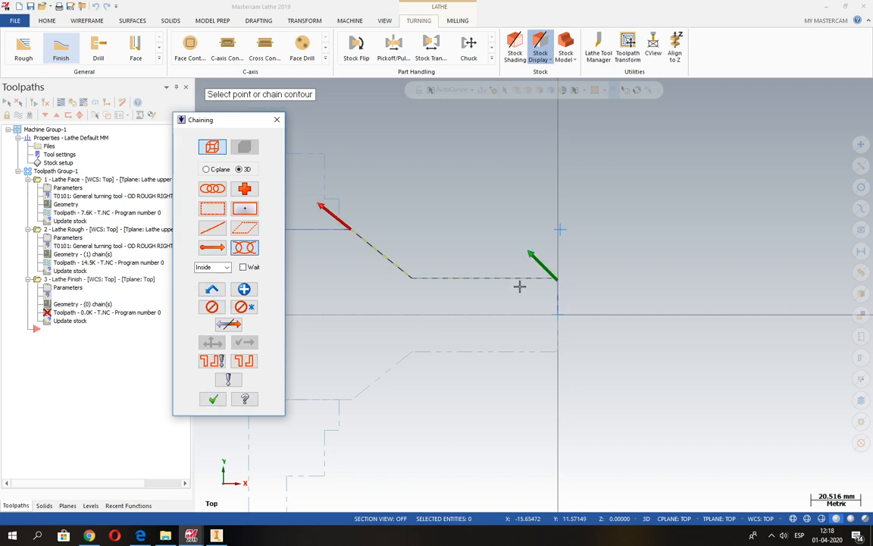
left_click(214, 400)
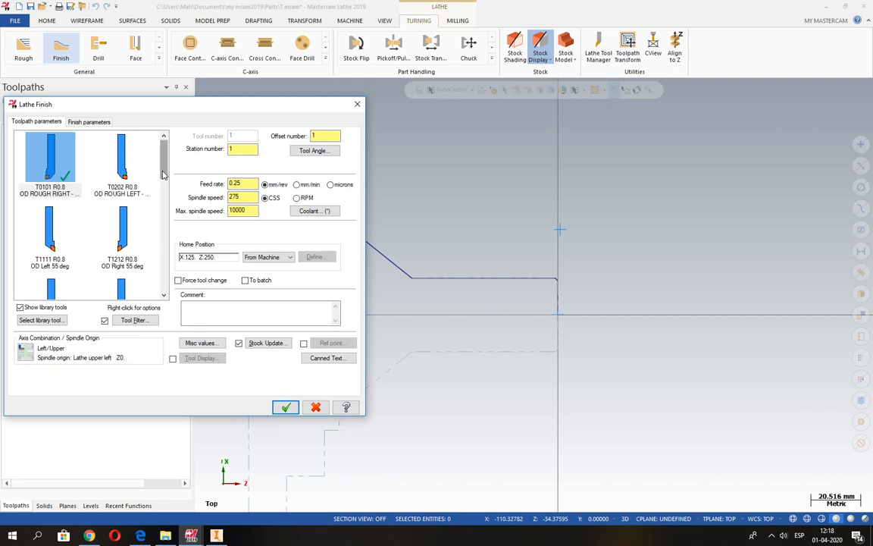
left_click_drag(163, 173, 163, 215)
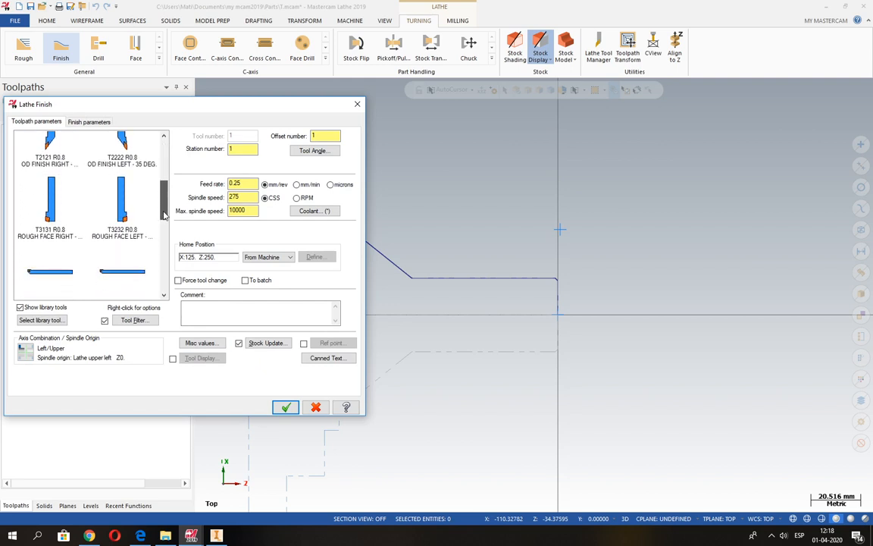
left_click(53, 148)
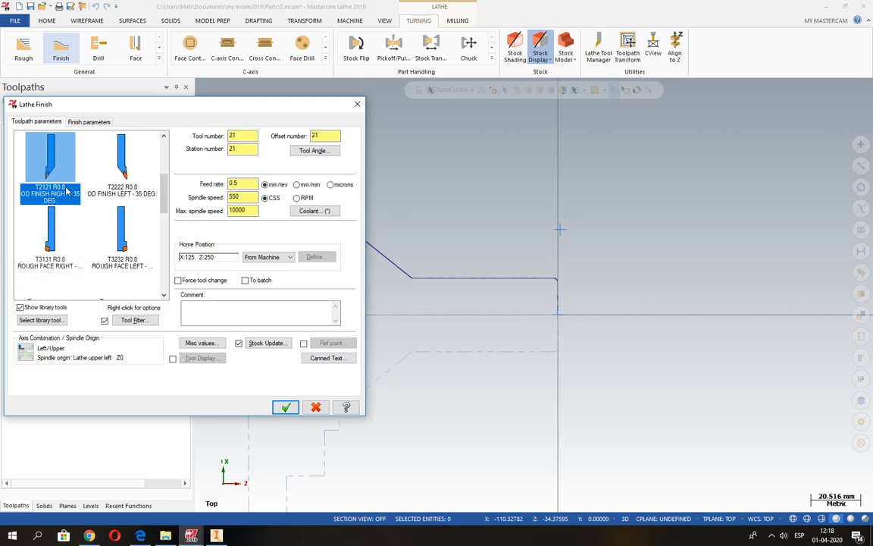
Step: Set the Finish toolpath's maximum spindle speed to 3000 and accept the coolant settings with Flood on
left_click(245, 184)
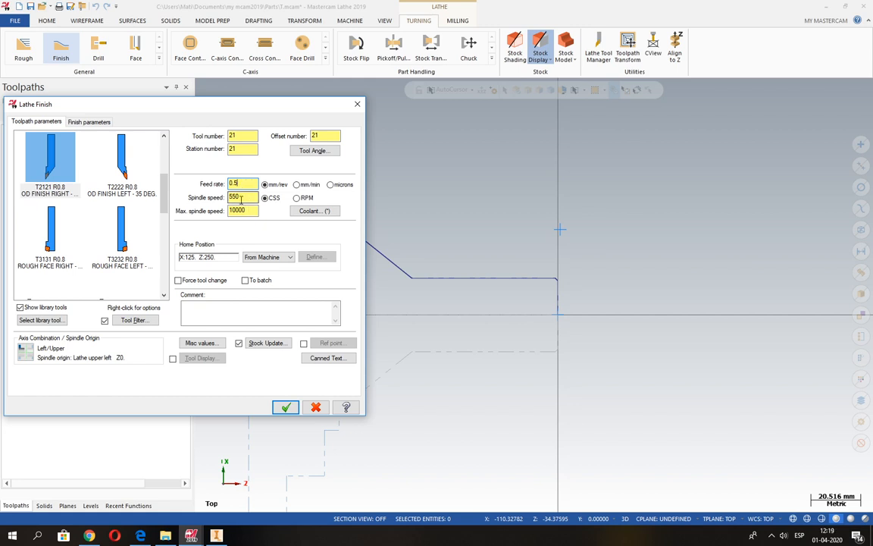
left_click_drag(249, 197, 230, 197)
key("Tab")
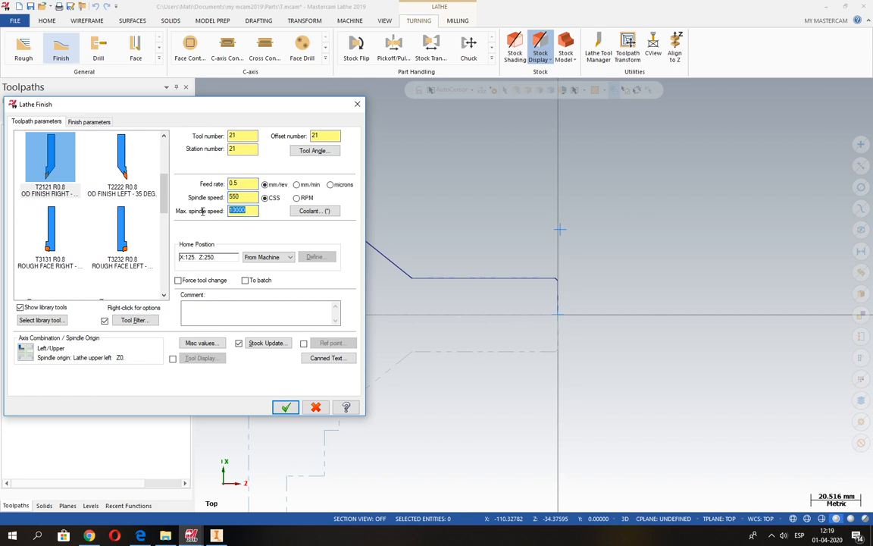
type("3")
left_click(297, 210)
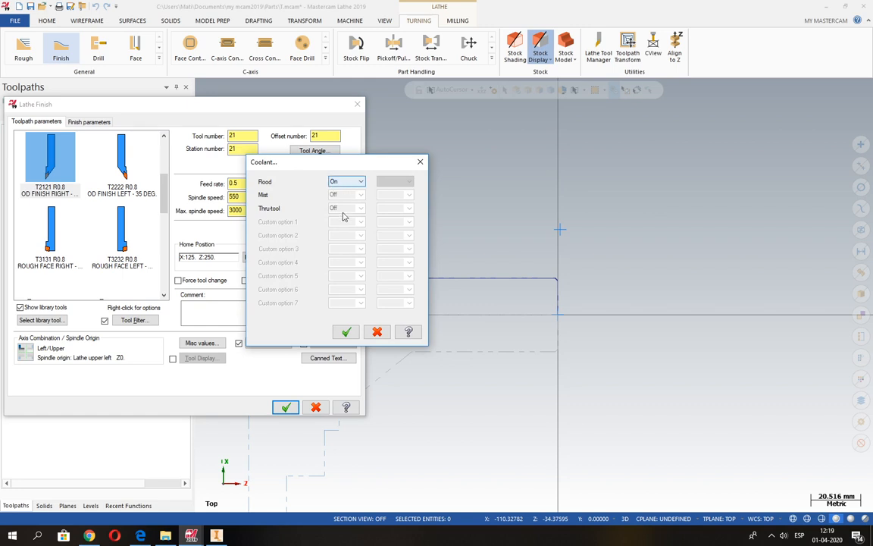
left_click(346, 332)
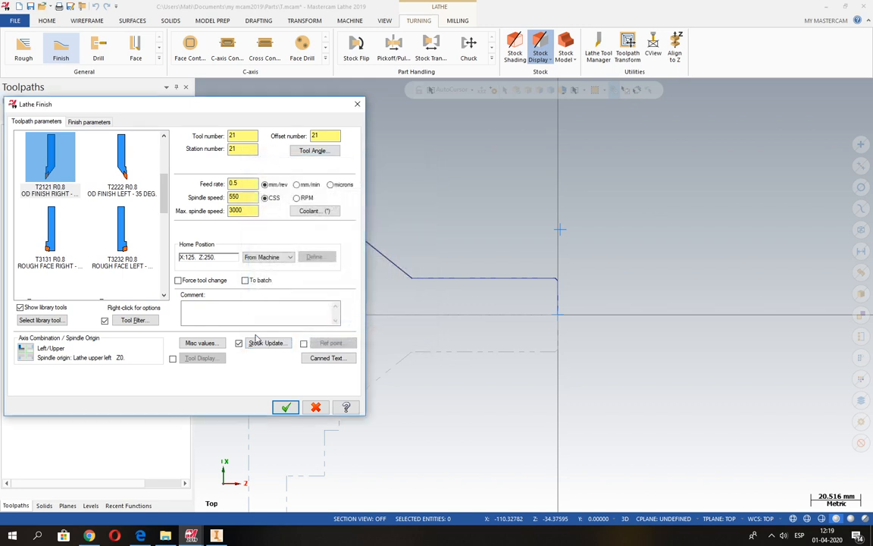
Step: Set the finishing tool's tool, station and offset numbers to 2 and enter the comment "Afinado Hta T02"
left_click(218, 311)
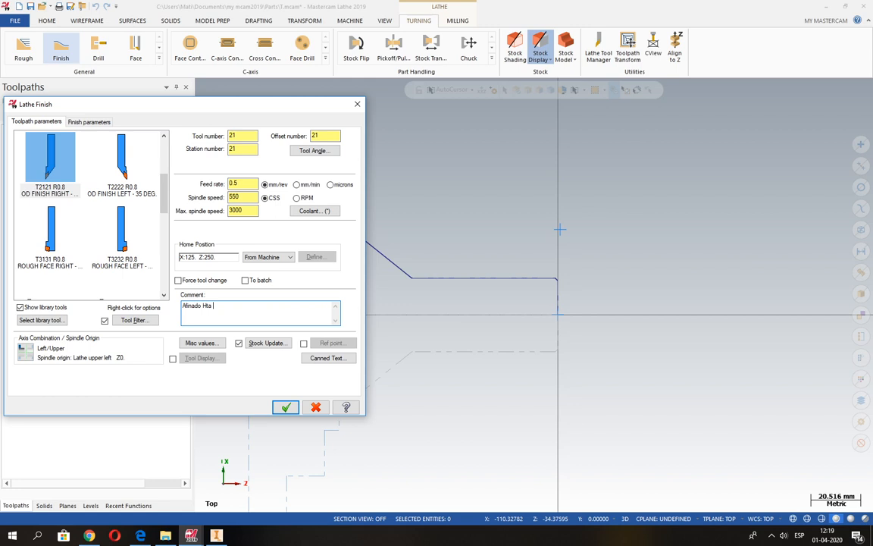
double_click(243, 136)
type("2")
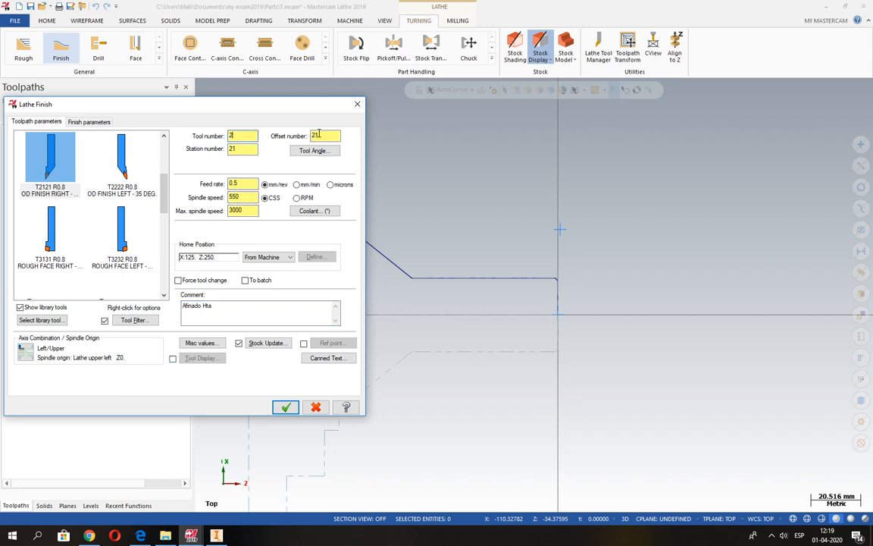
left_click(248, 150)
key("BackSpace")
left_click(249, 211)
left_click(245, 310)
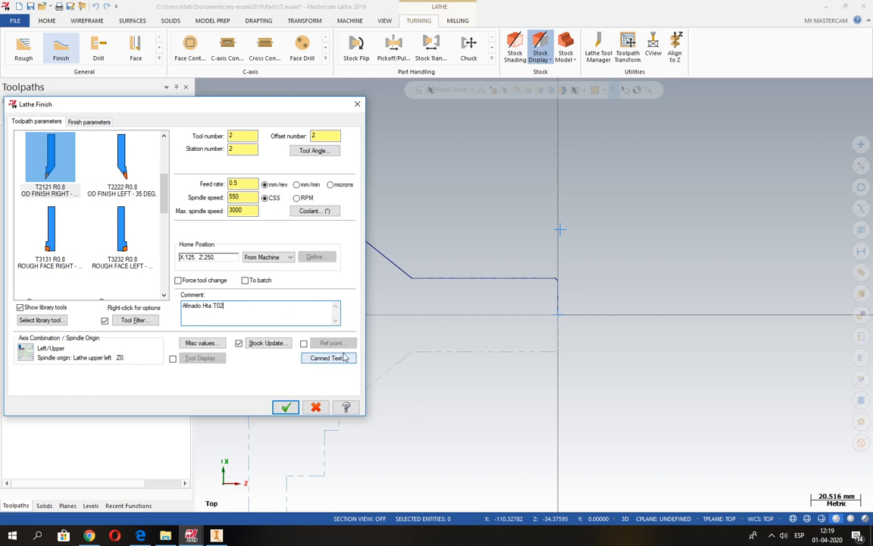
Step: Enable the Finish toolpath's reference point with the approach point off and an absolute retract point at X 50, Z 300
left_click(303, 342)
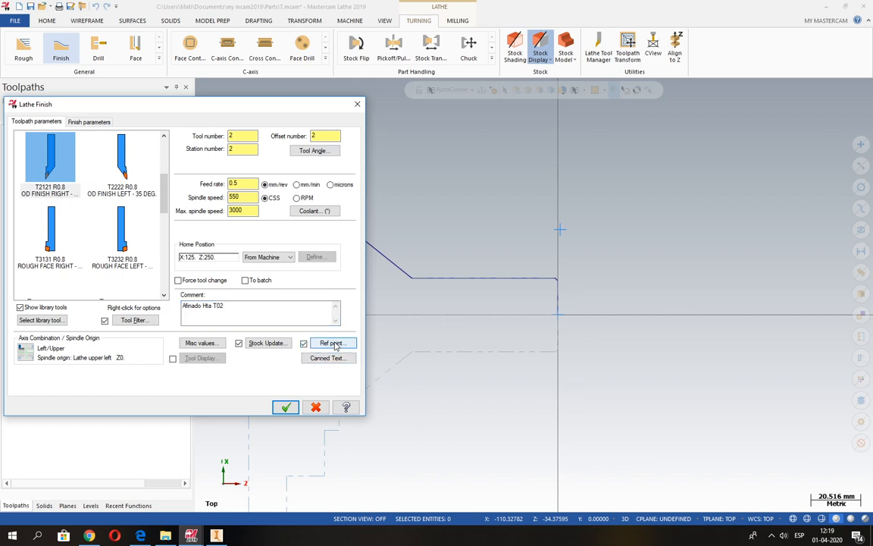
left_click(331, 343)
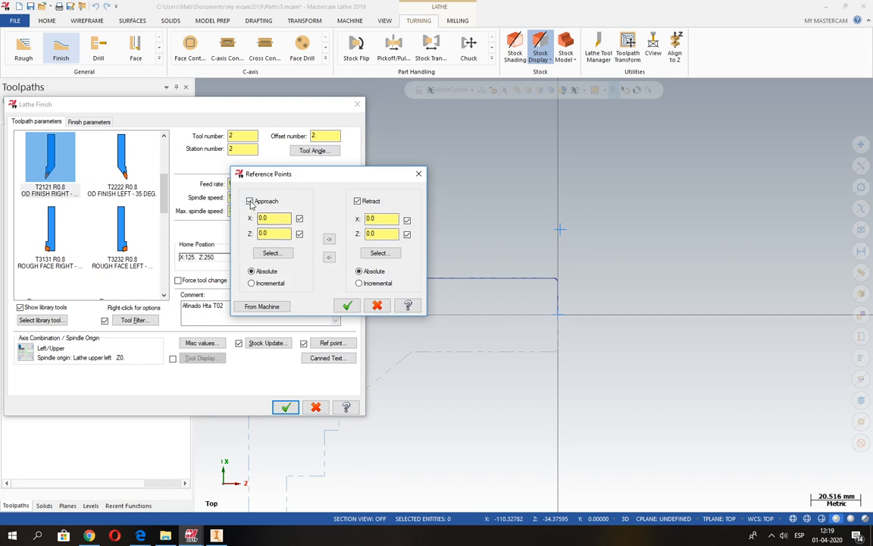
left_click(250, 201)
left_click_drag(373, 219, 352, 219)
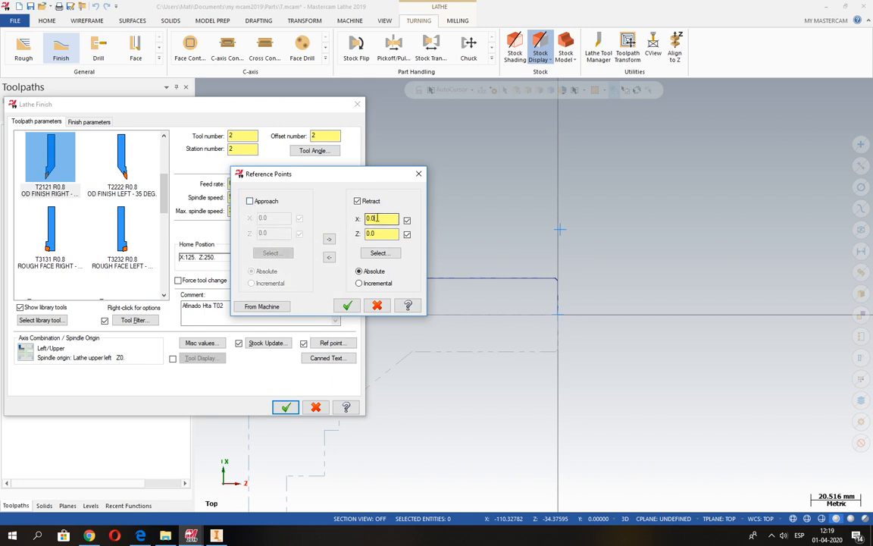
type("50")
left_click_drag(384, 235, 362, 238)
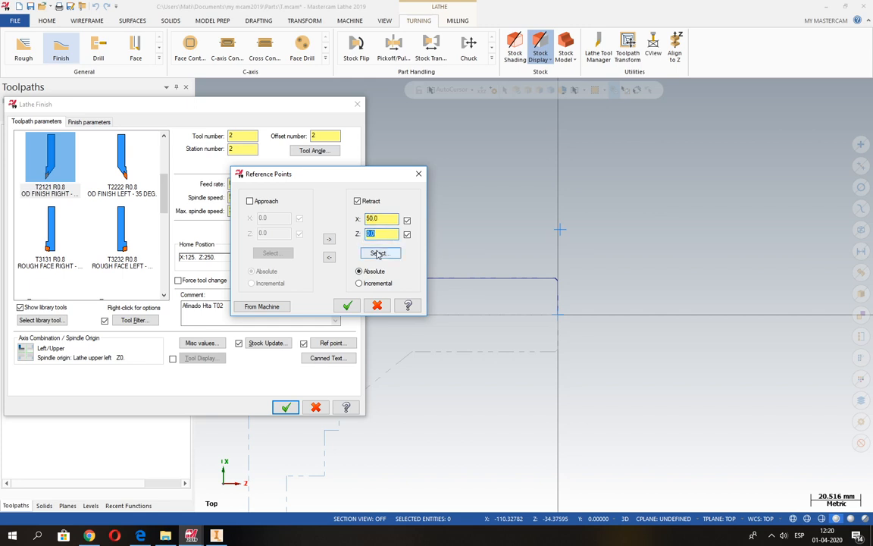
type("3")
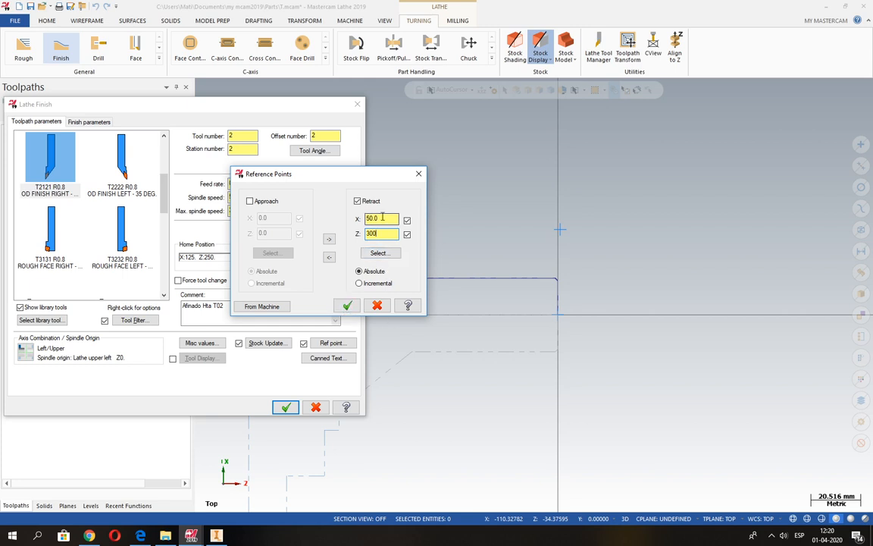
left_click_drag(383, 219, 357, 220)
left_click(346, 306)
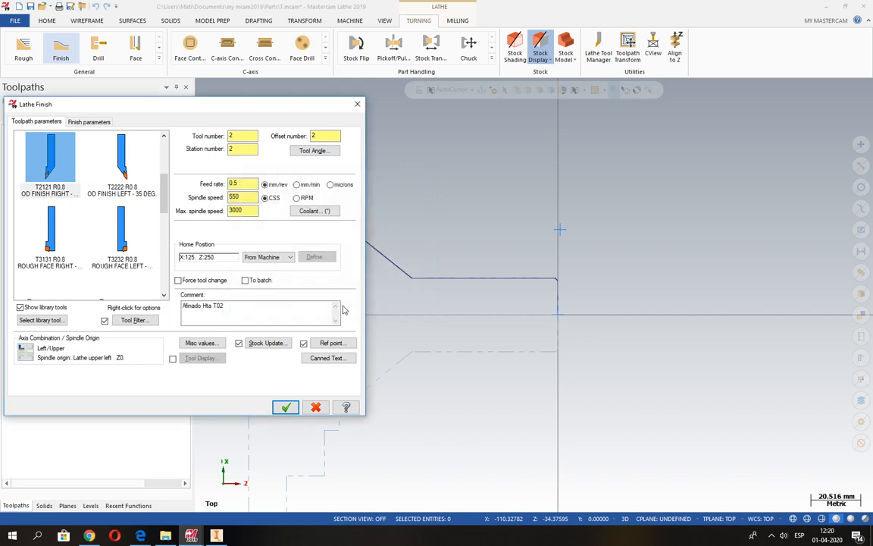
Step: Generate the Finish toolpath with a 2.0 stepover, one finish pass and 0.0 stock to leave in X and Z
left_click(88, 122)
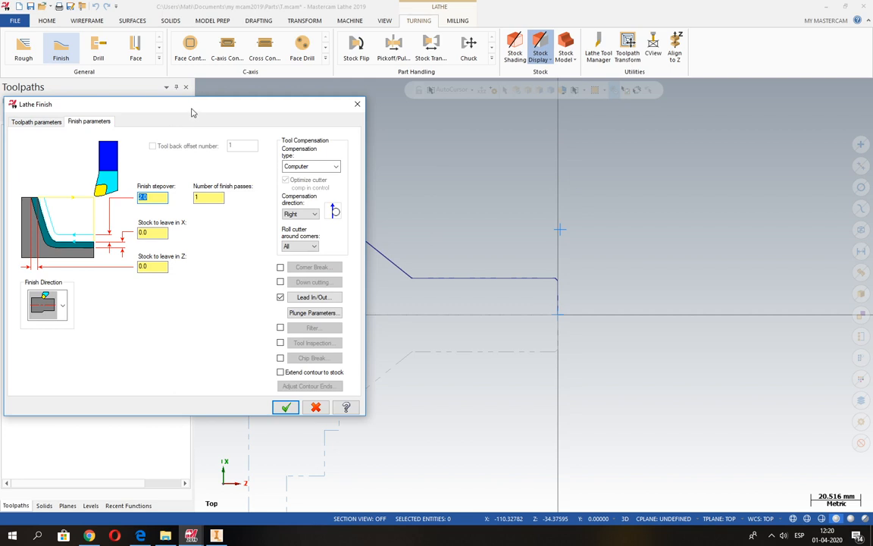
left_click_drag(189, 107, 330, 126)
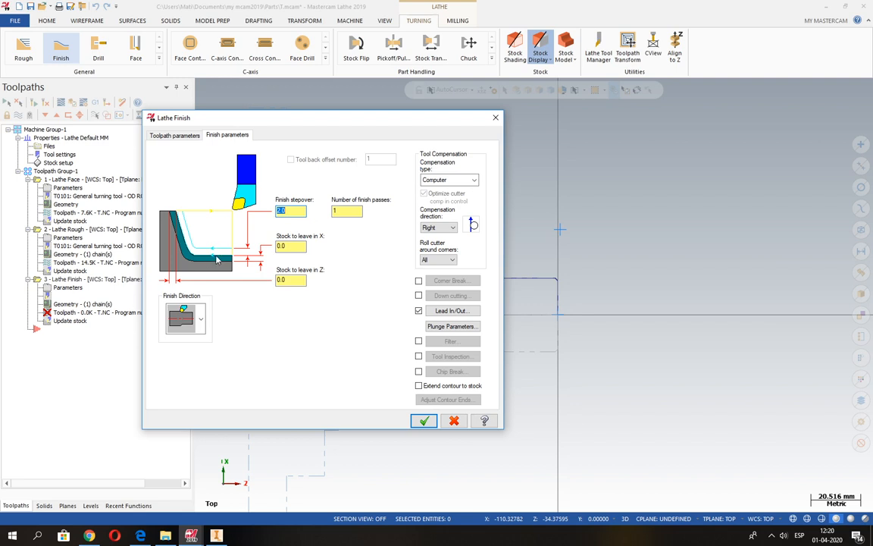
double_click(298, 212)
double_click(345, 213)
left_click_drag(300, 247, 264, 249)
left_click_drag(295, 279, 275, 278)
left_click(423, 423)
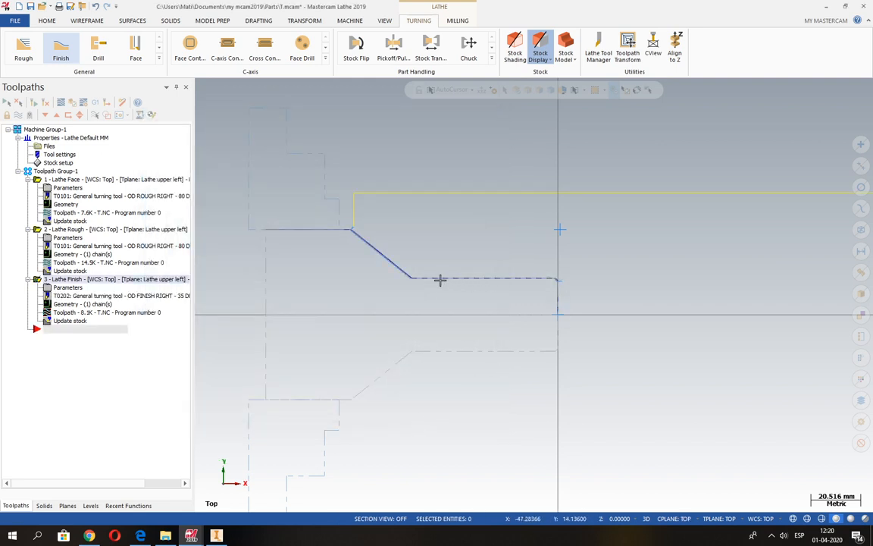
Step: Verify the facing, roughing and finishing operations in an isometric machining simulation and close the simulator
scroll(368, 250, "up", 3)
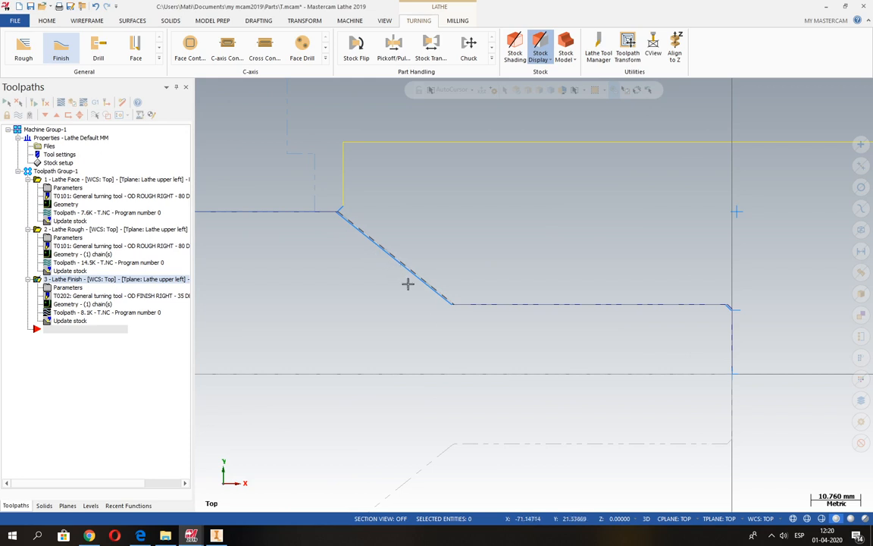
scroll(471, 317, "up", 4)
scroll(458, 309, "up", 3)
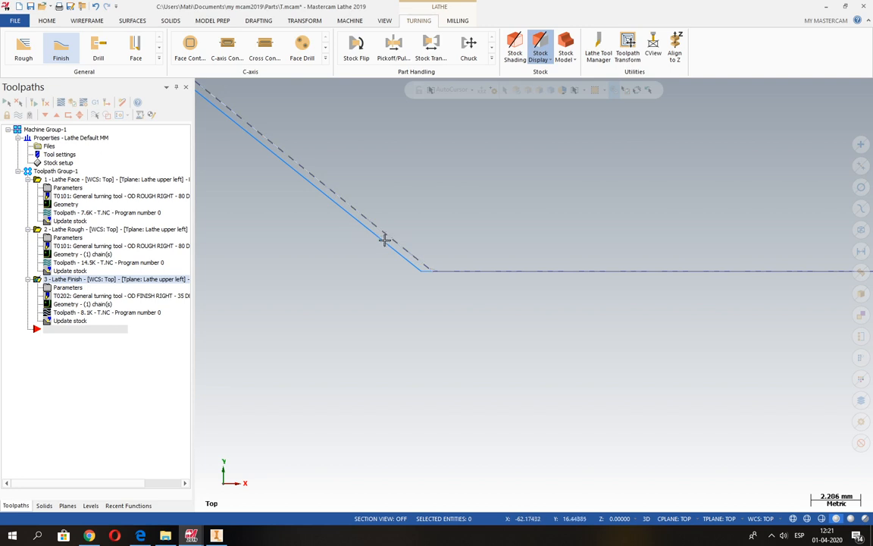
scroll(366, 295, "down", 2)
scroll(391, 297, "down", 4)
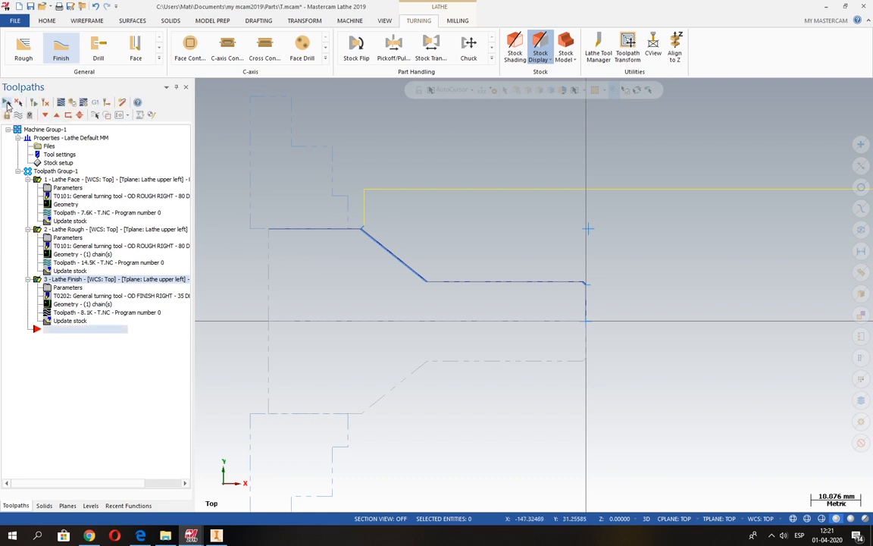
left_click(73, 105)
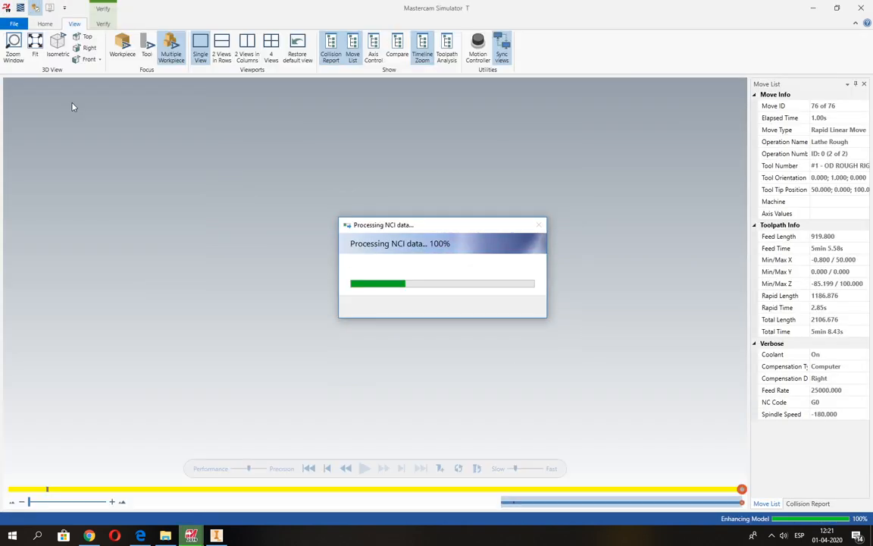
left_click(57, 45)
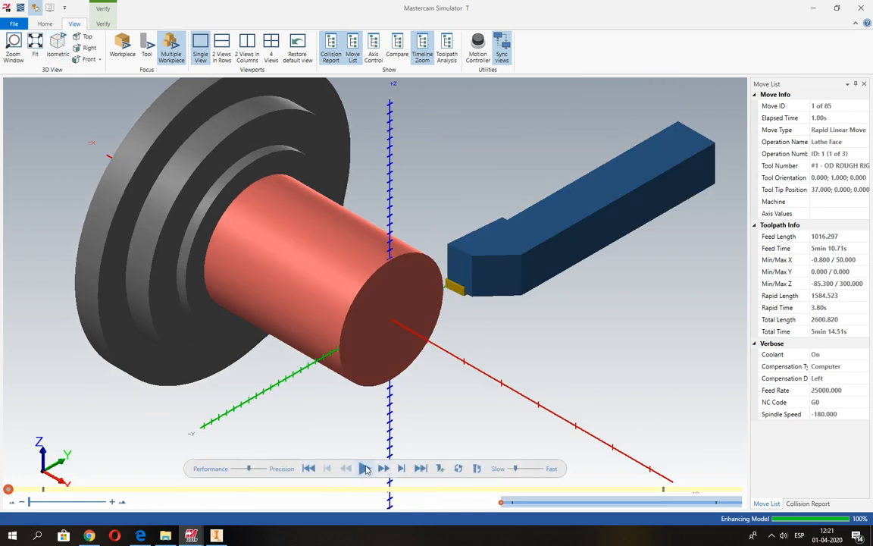
left_click(365, 469)
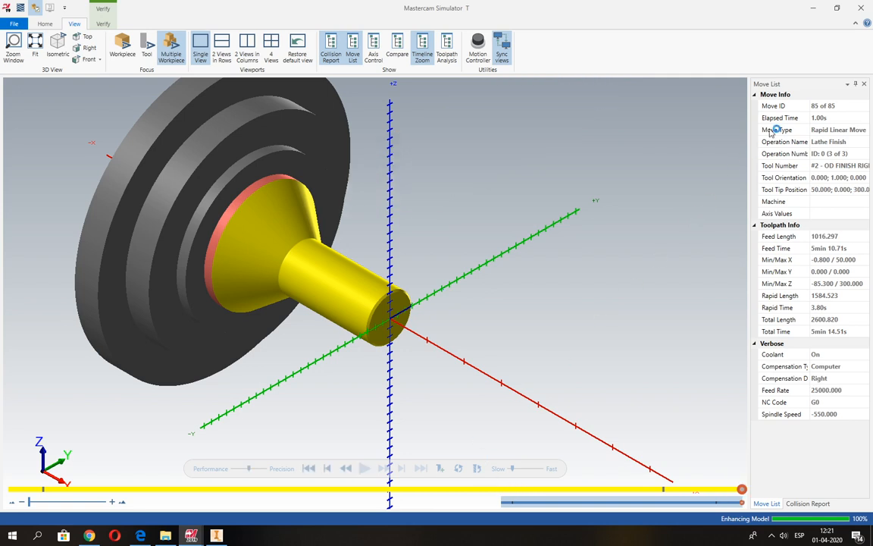
left_click(863, 9)
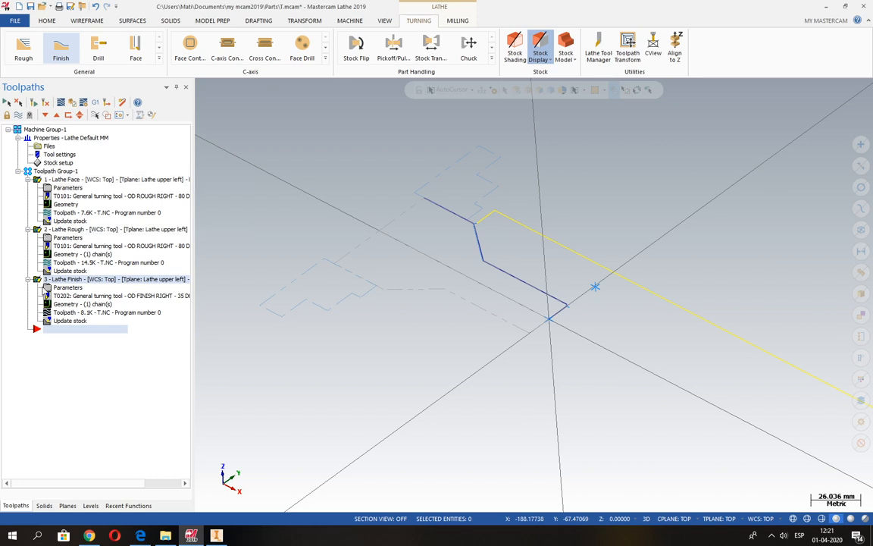
Step: Post the operations with MPLFAN.PST and save the NC file as T.NC in the Lathe NC folder
left_click(97, 107)
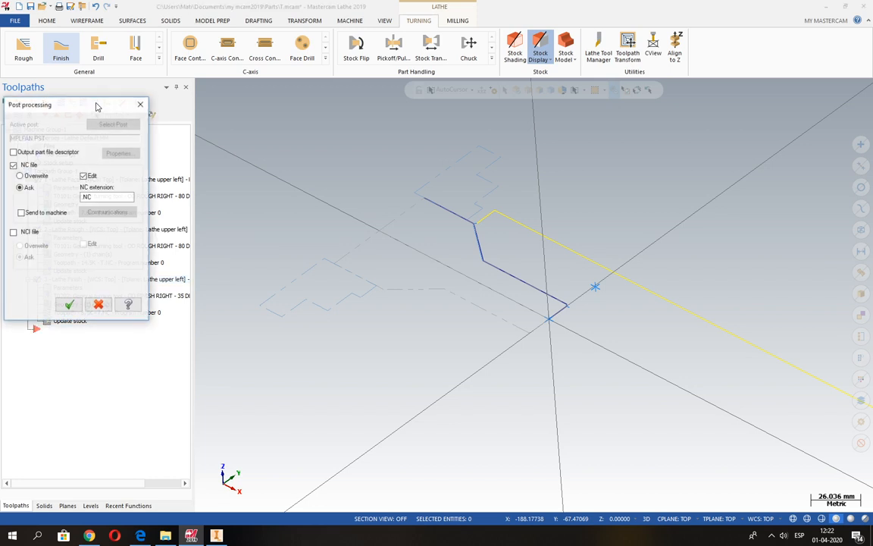
left_click_drag(96, 106, 353, 108)
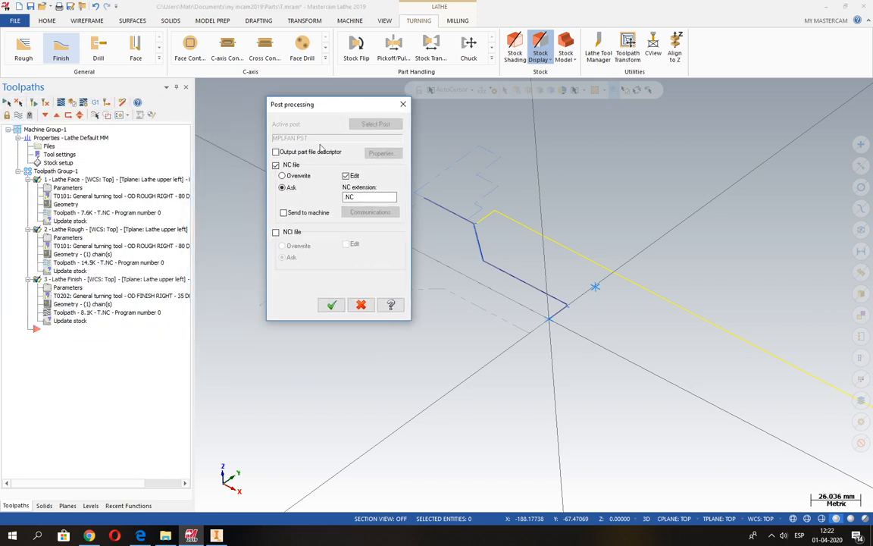
left_click(331, 306)
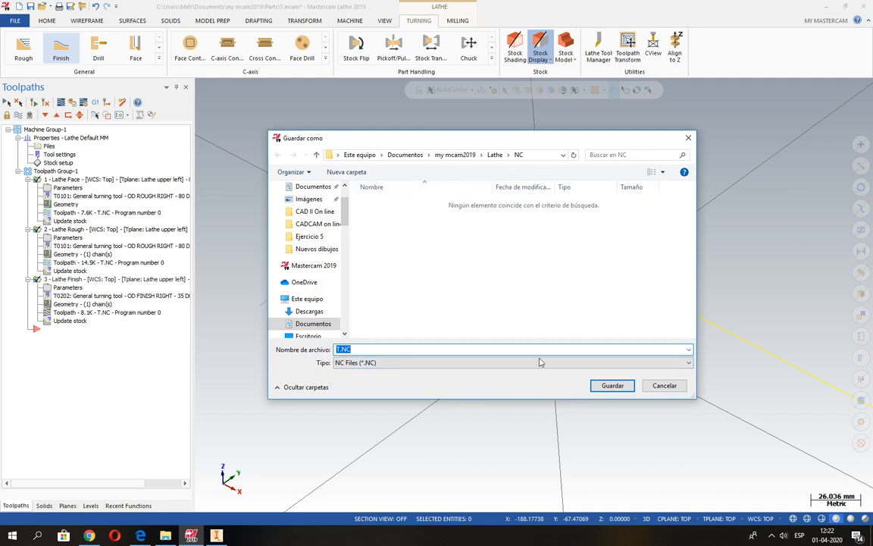
left_click(612, 386)
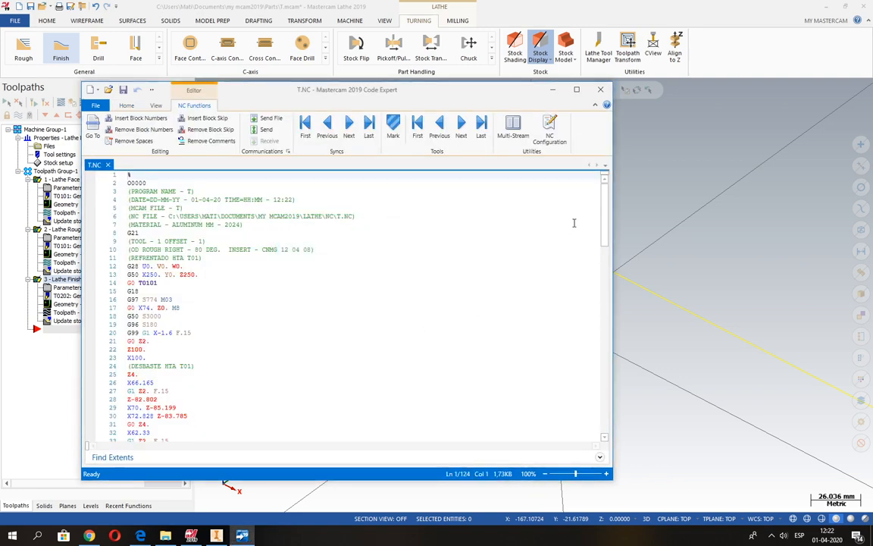
Step: Review the posted T.NC code through to its end and highlight the Z100. and X100. retract lines before the roughing block
double_click(522, 92)
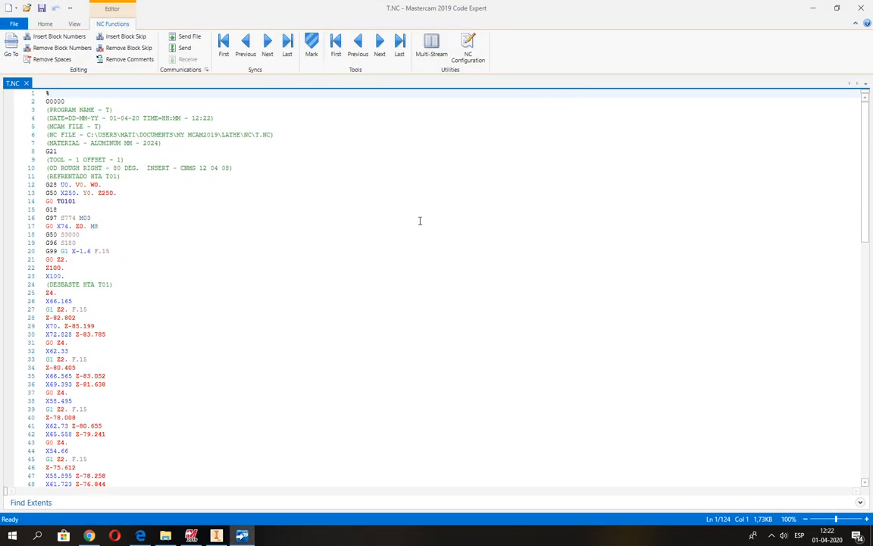
scroll(70, 202, "down", 3)
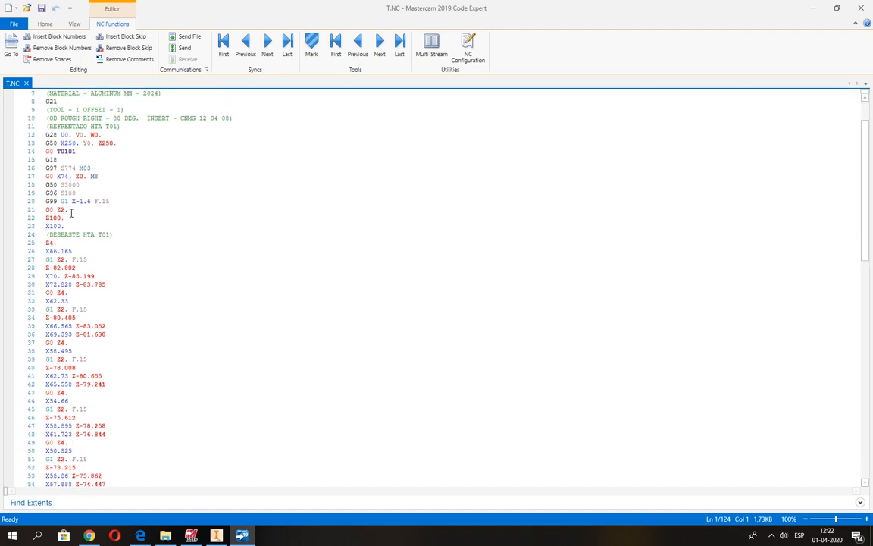
scroll(72, 215, "down", 9)
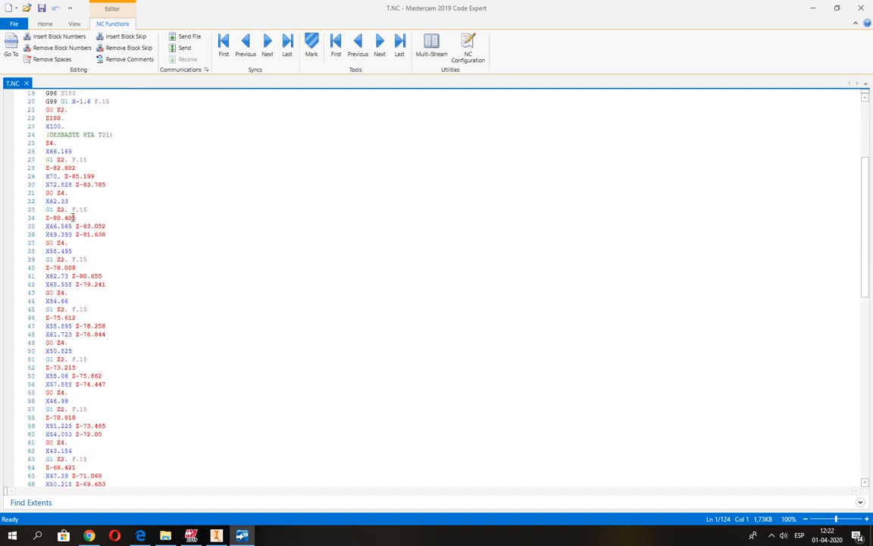
scroll(74, 218, "down", 14)
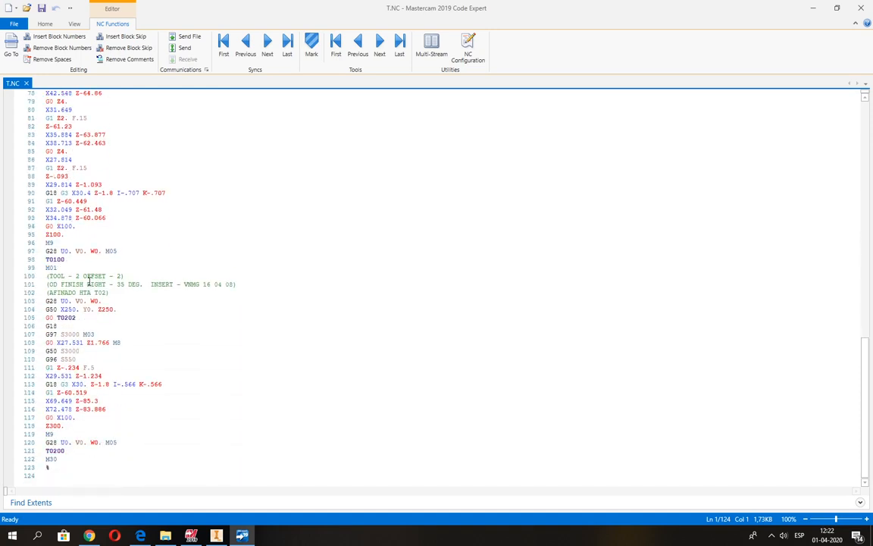
scroll(89, 282, "up", 20)
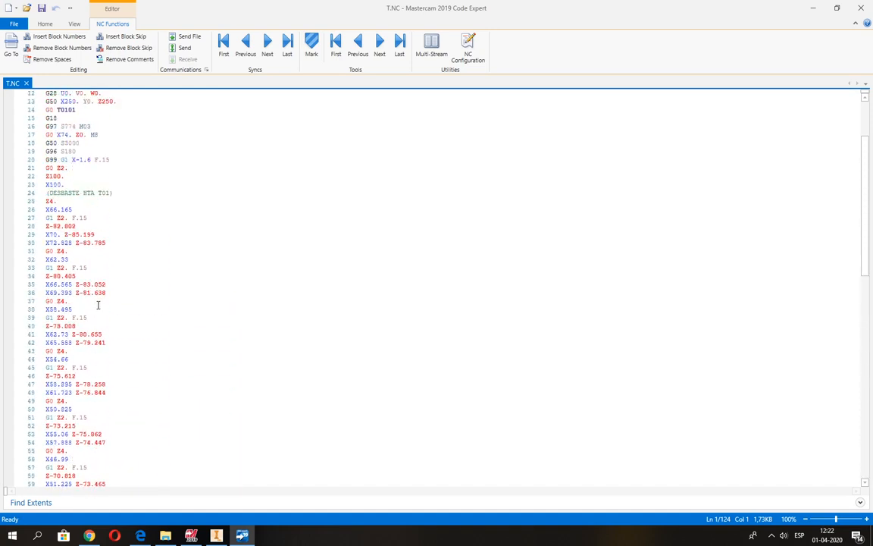
scroll(98, 305, "up", 4)
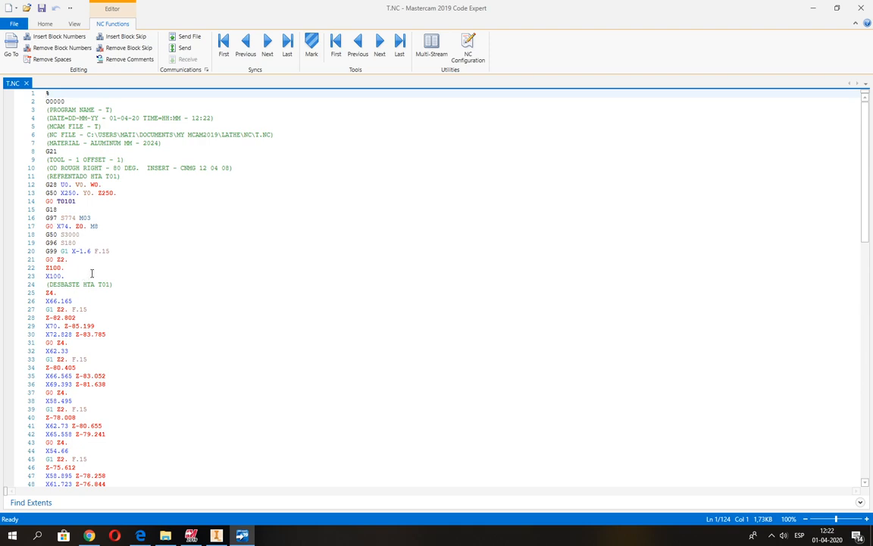
left_click(68, 278)
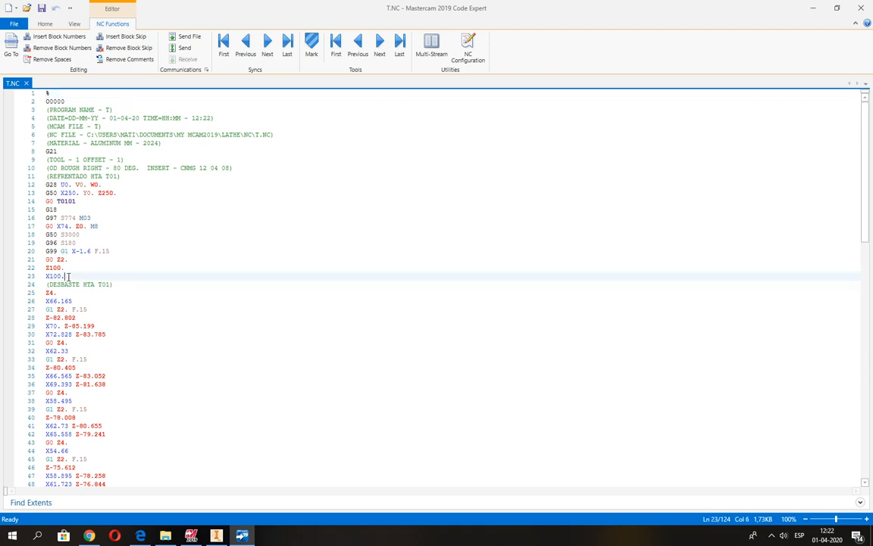
left_click_drag(47, 276, 45, 267)
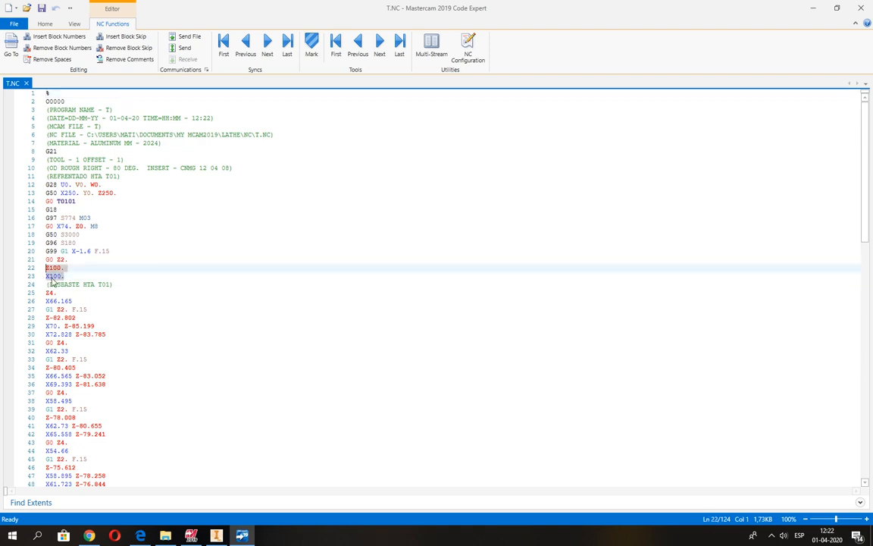